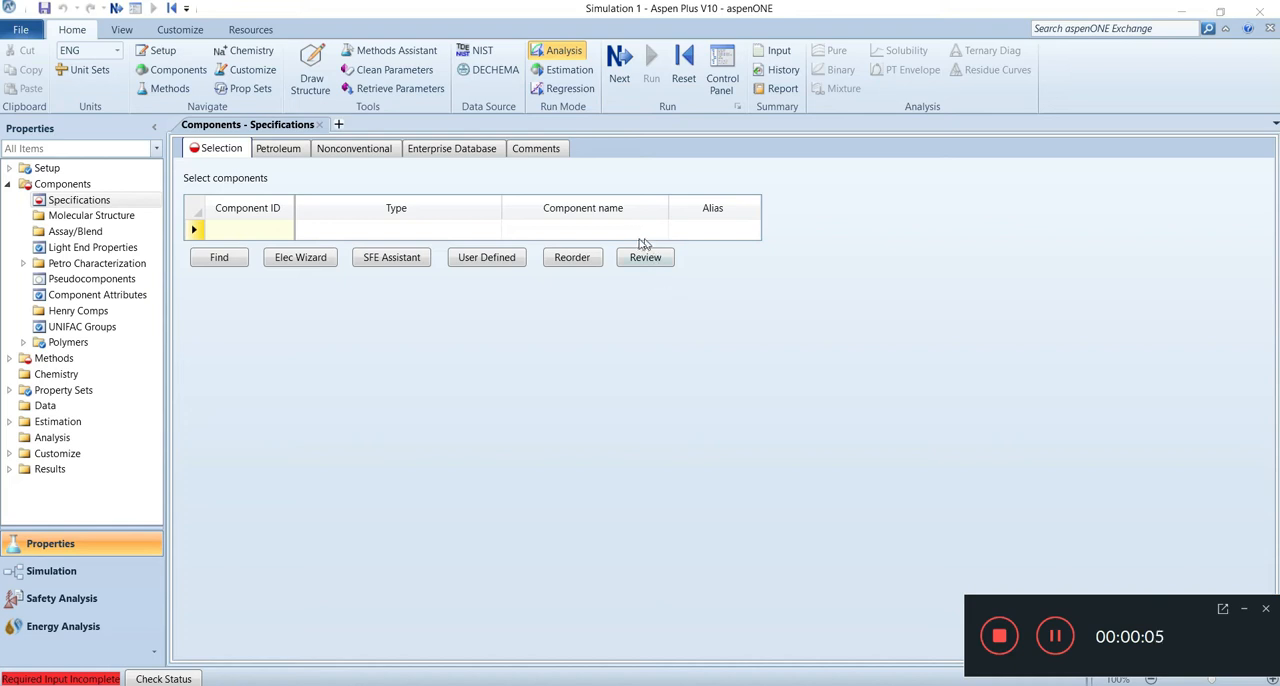
Step: Add BENZENE by component name as the first component in the selection table
click(630, 233)
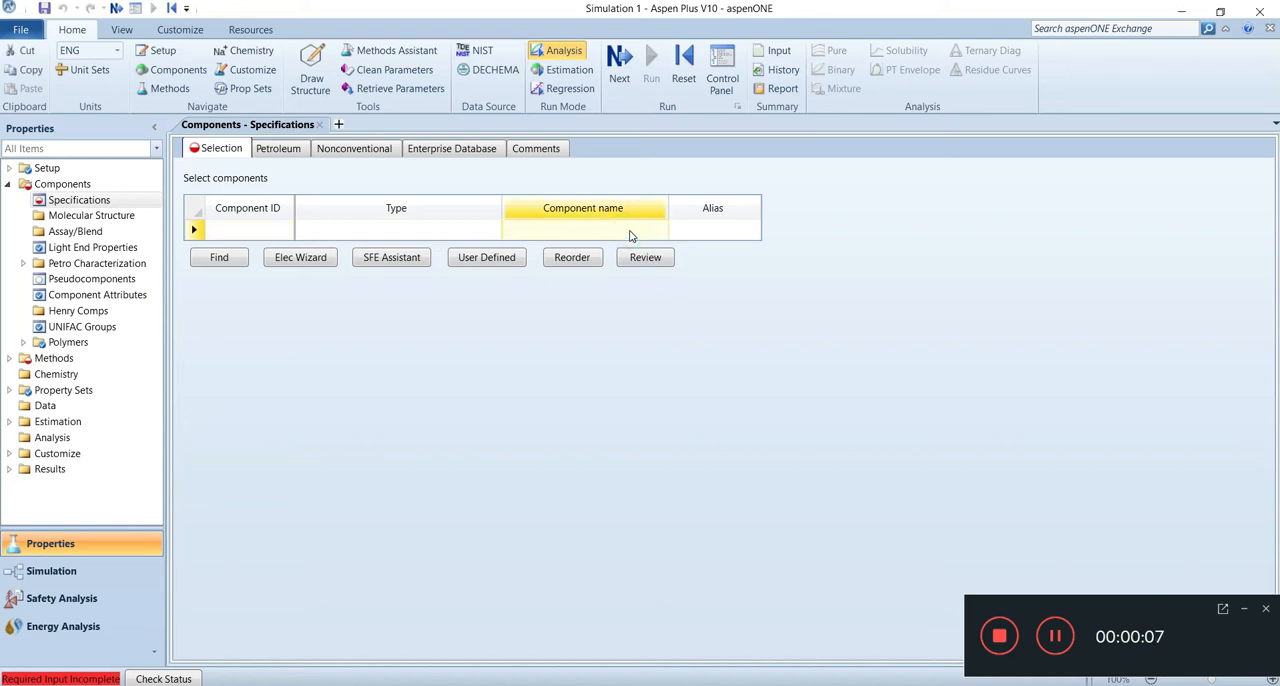
text(BENZENE)
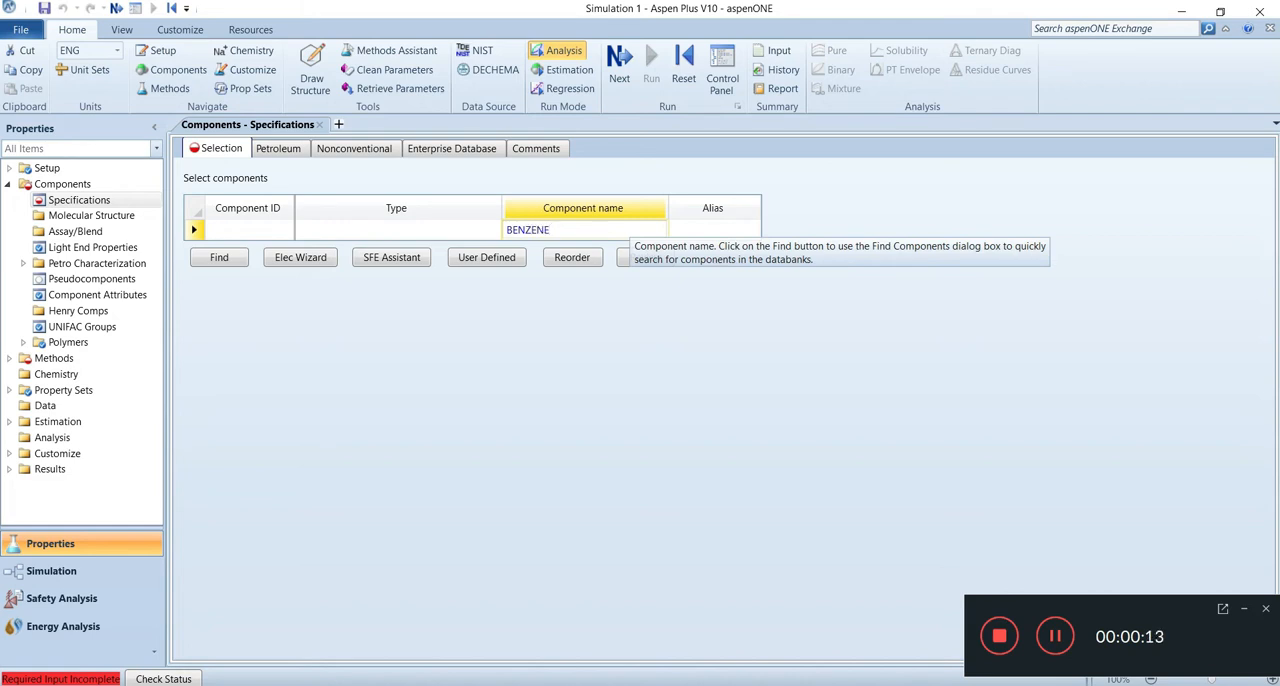
key(Return)
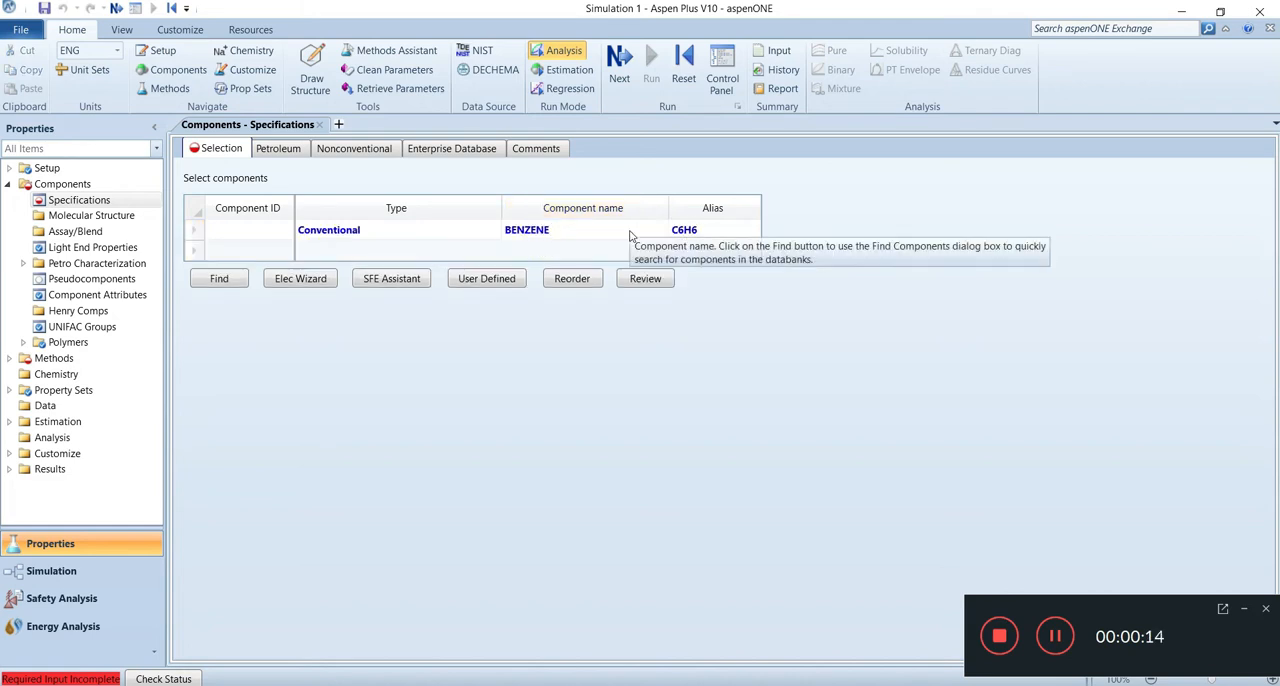
Step: Add PROPYLENE by component name as the second component
click(567, 249)
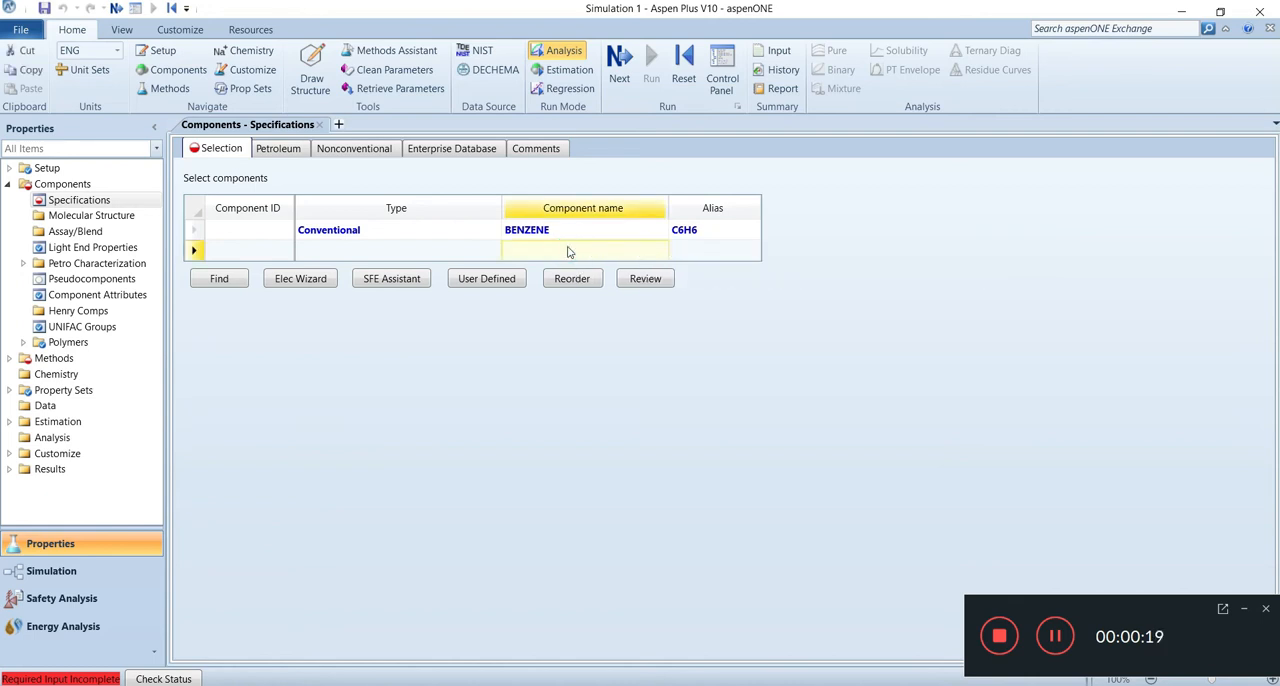
text(PR)
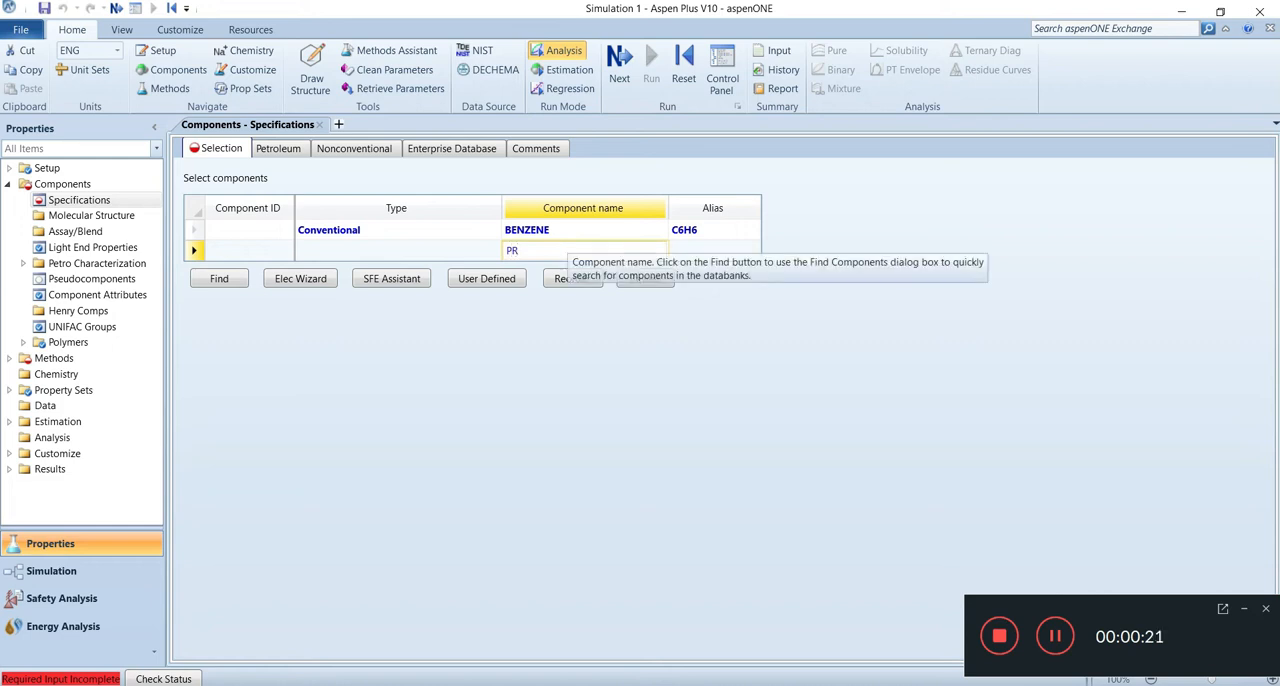
text(OPYLENE)
key(Return)
Step: Enter CUMENE as the third component name and search the databanks for compounds containing that name
click(524, 275)
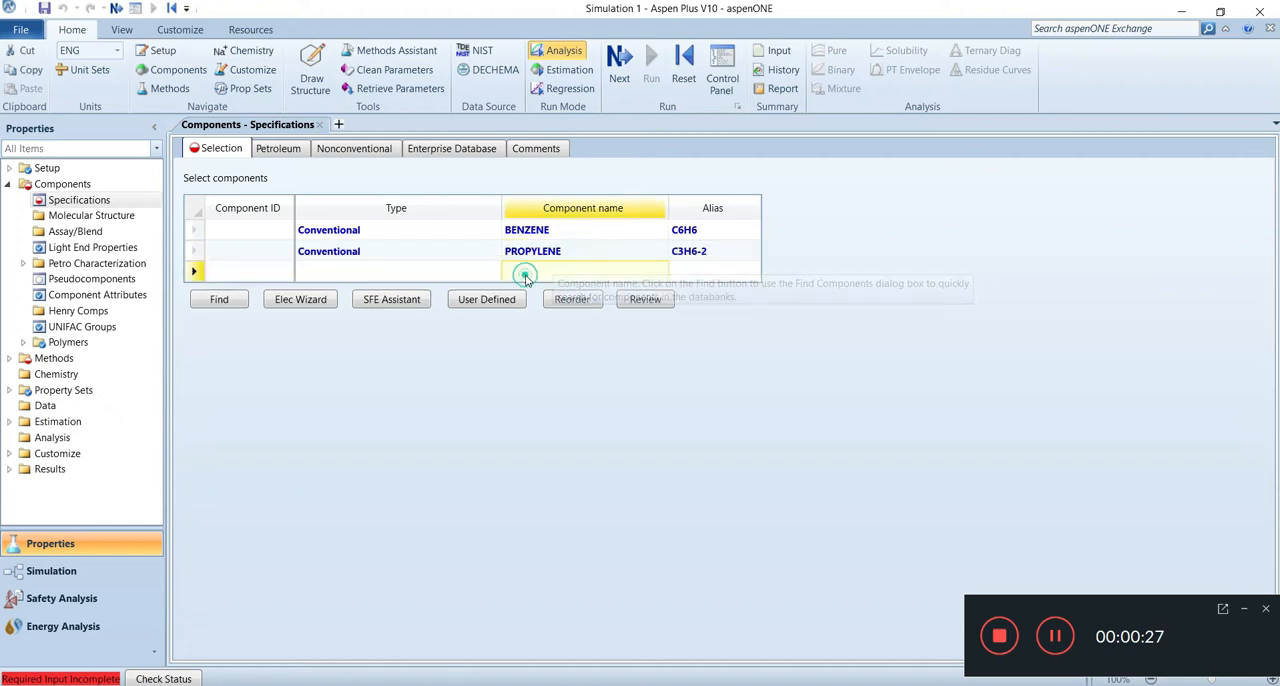
text(CUME)
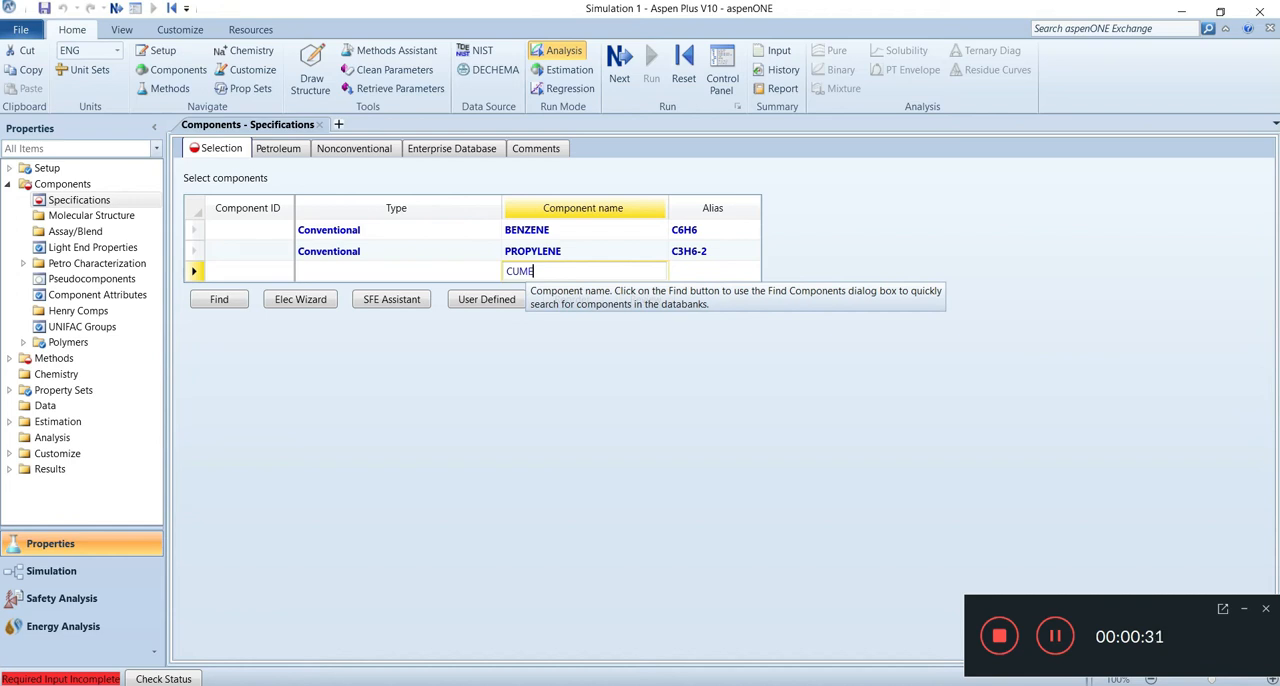
text(NE)
key(Return)
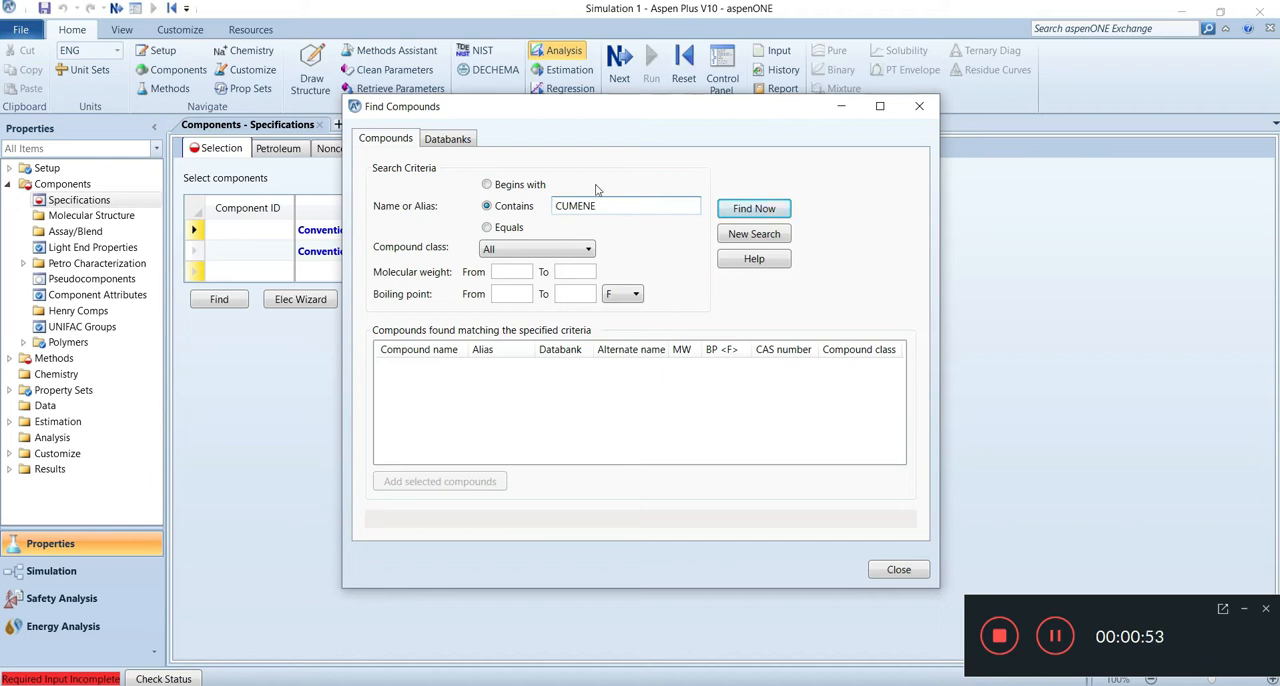
click(745, 211)
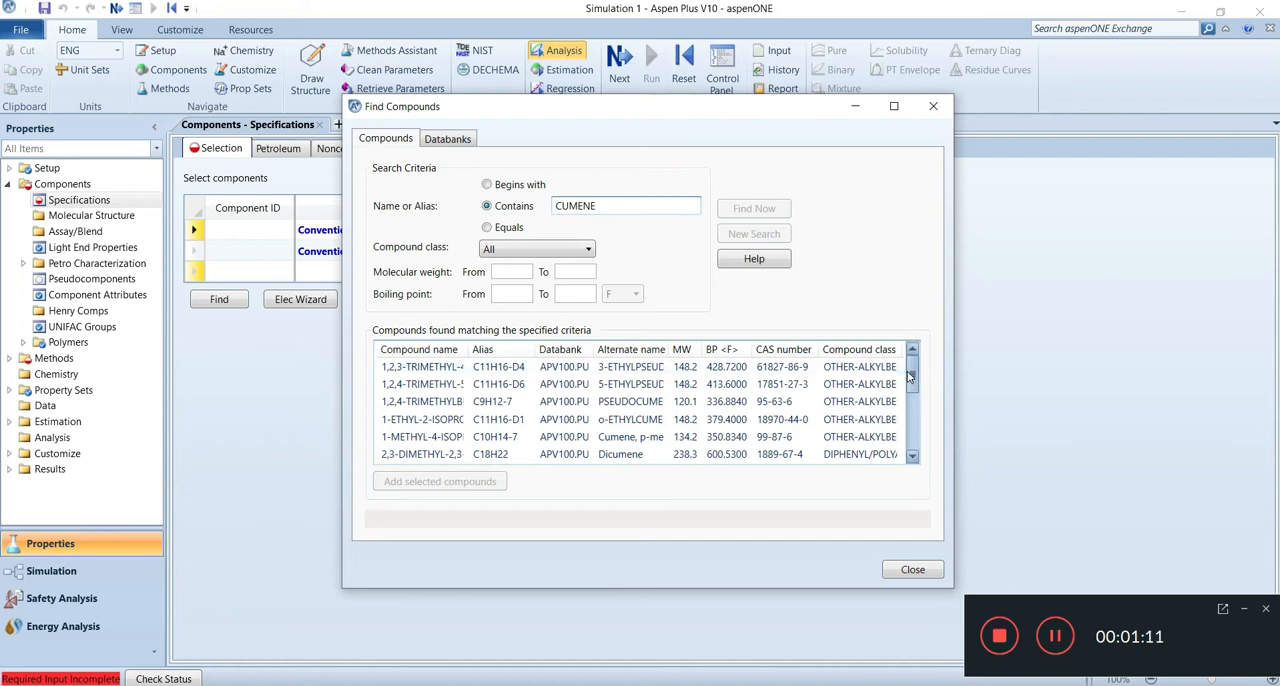
Step: Add ISOPROPYLBENZENE (C9H12-2, alternate name CUMENE) from the found compounds to the component list and close the compound search
drag(911, 376, 911, 390)
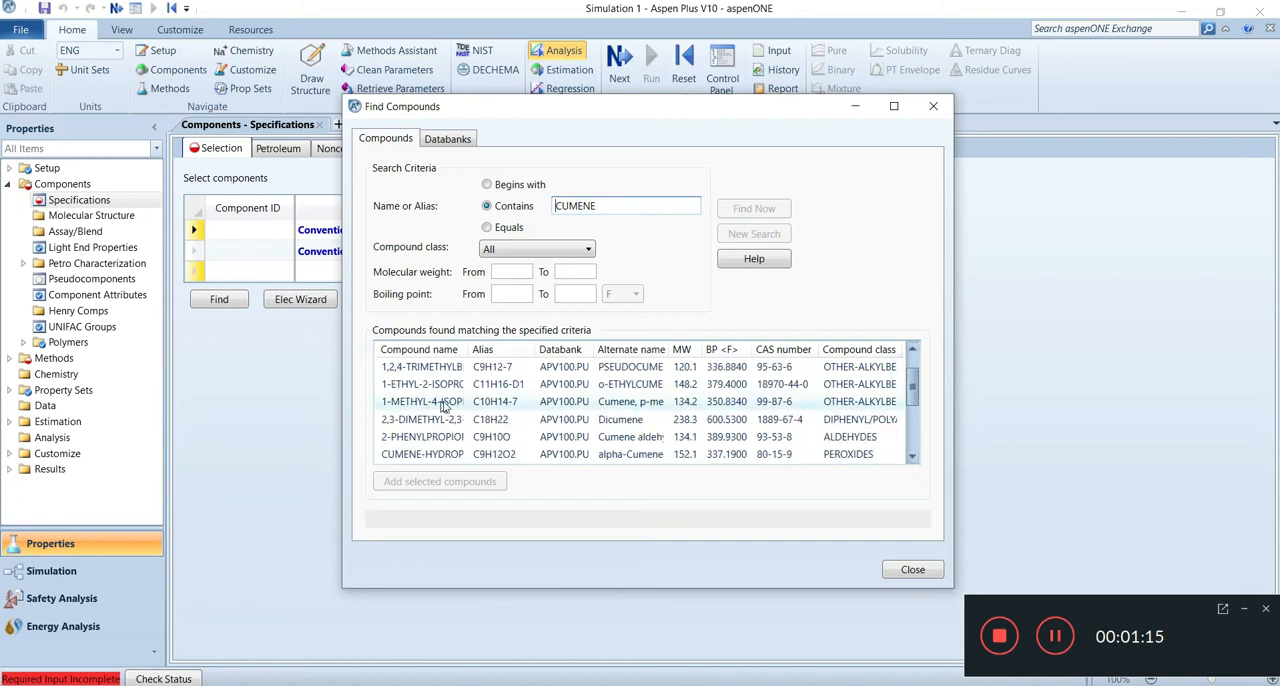
mouse_move(467, 349)
mouse_down()
mouse_move(554, 343)
mouse_move(484, 349)
mouse_up()
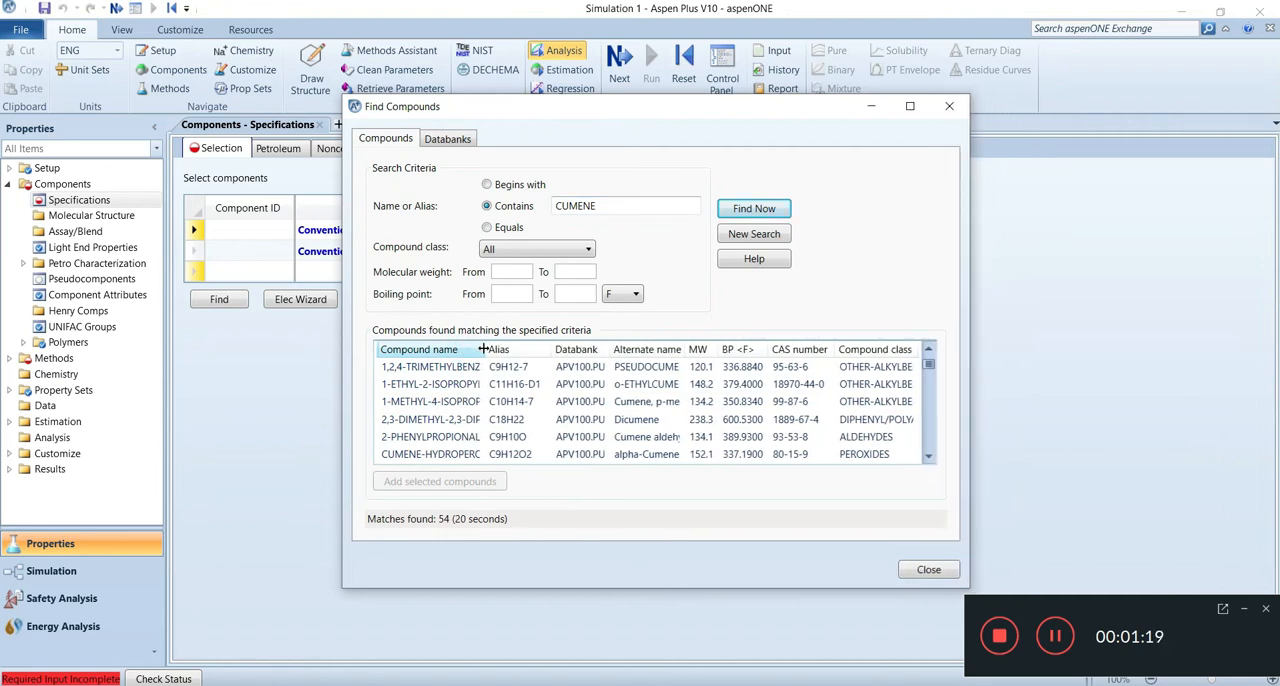
click(928, 456)
click(928, 456)
click(928, 456)
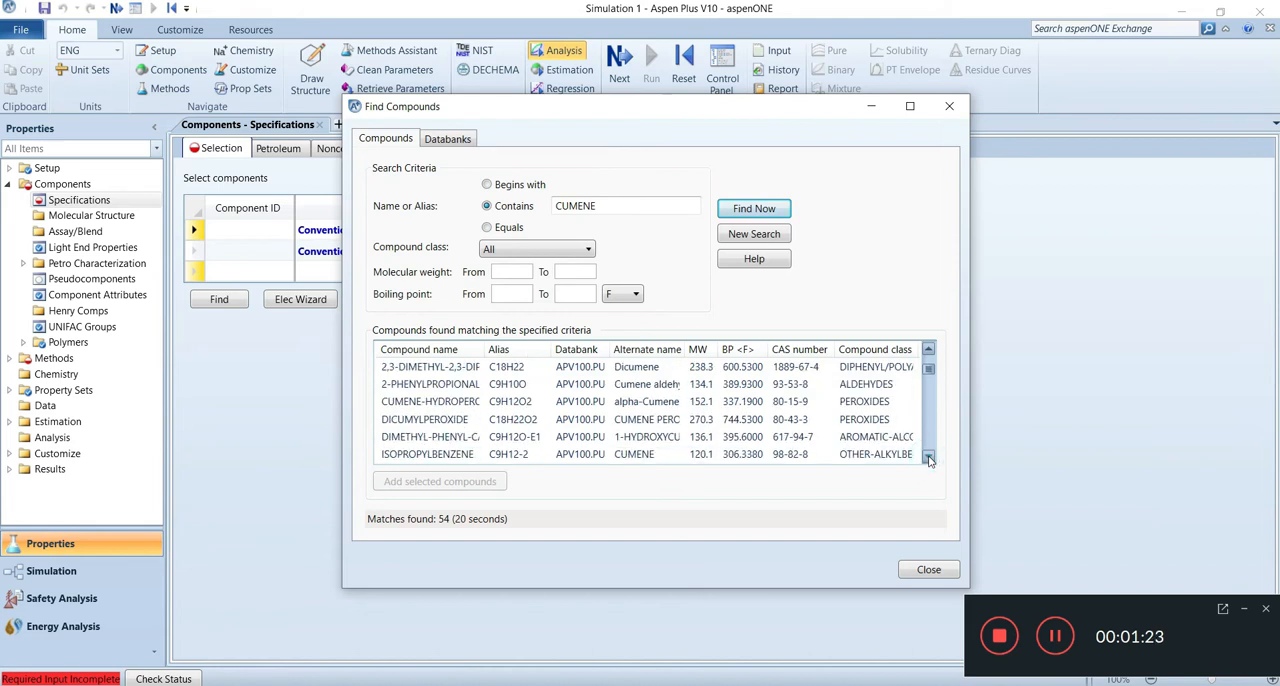
click(928, 456)
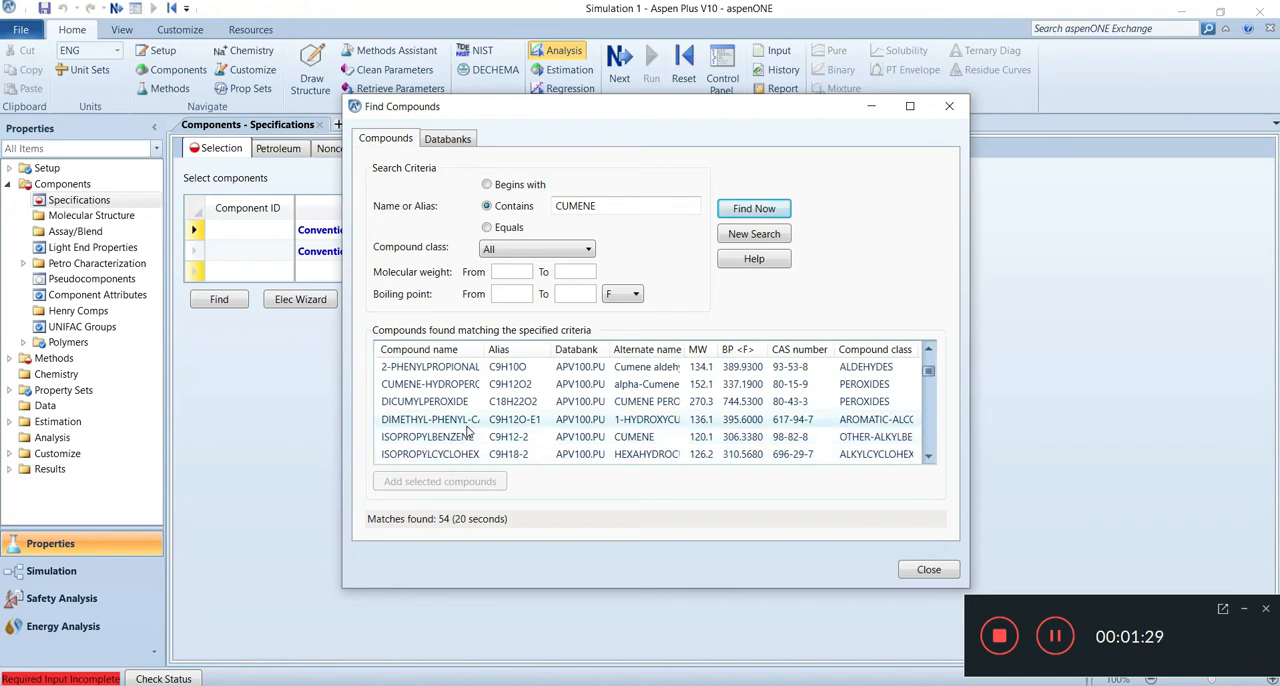
scroll(465, 432, up, 1)
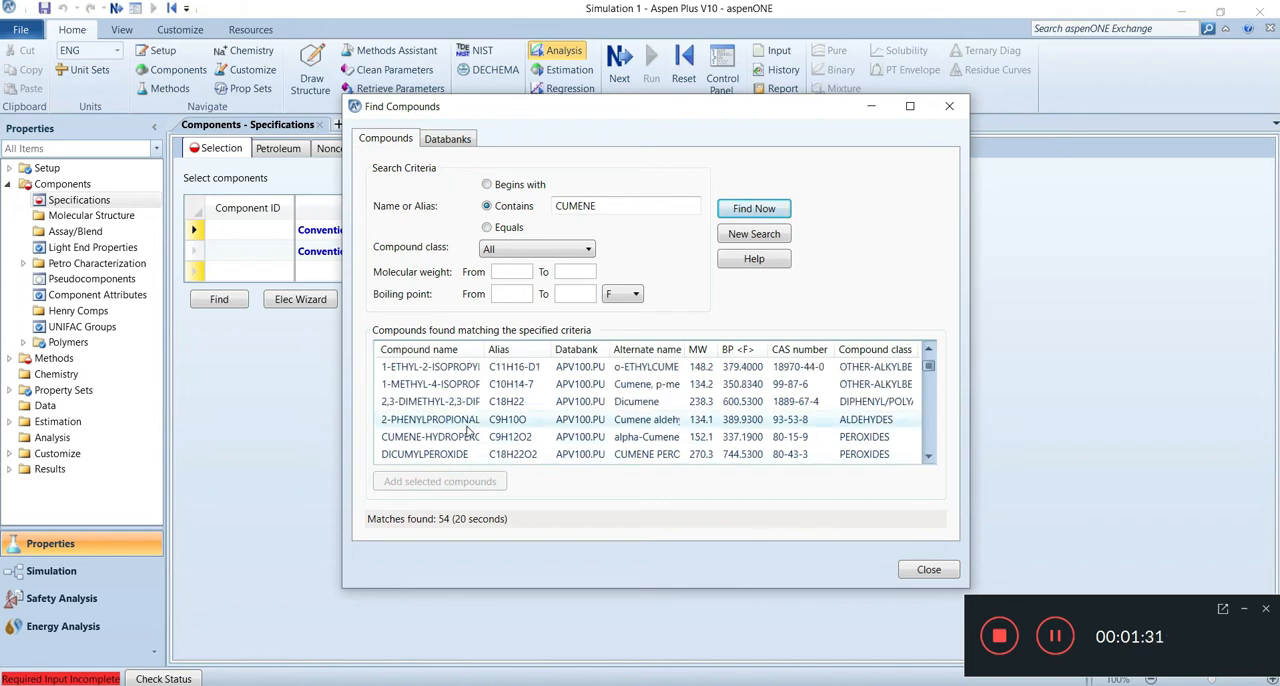
scroll(467, 430, down, 2)
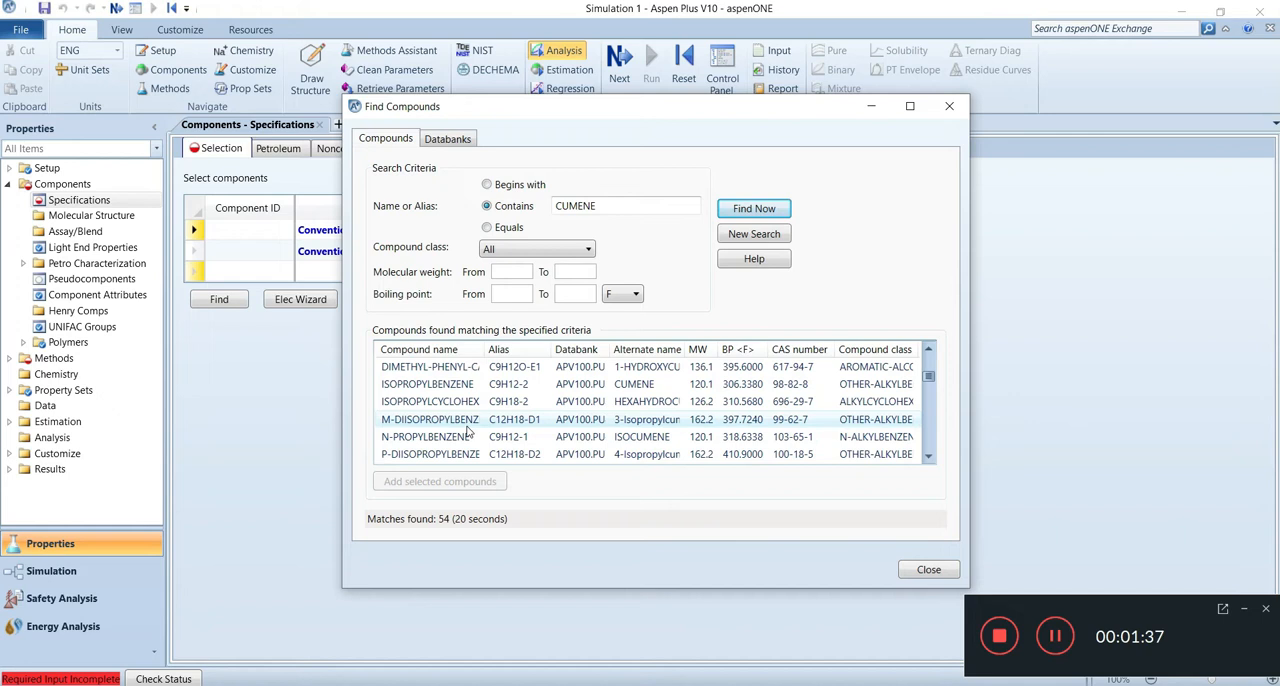
scroll(518, 432, down, 1)
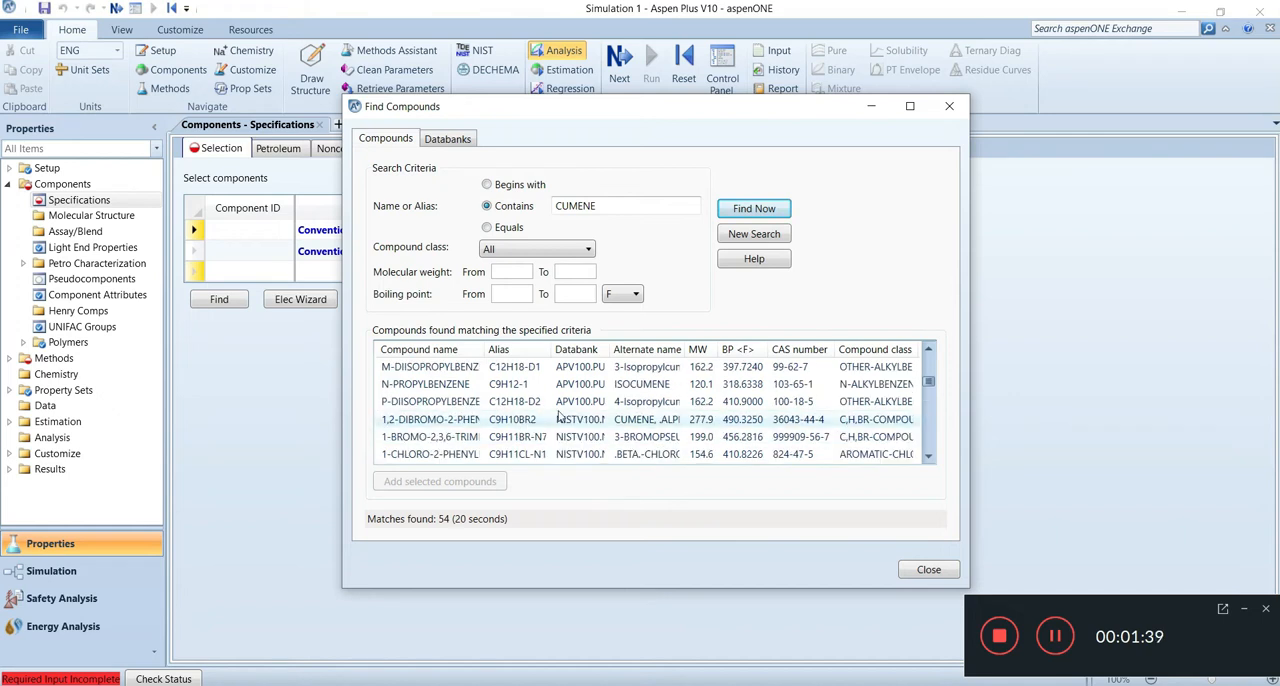
scroll(617, 412, up, 1)
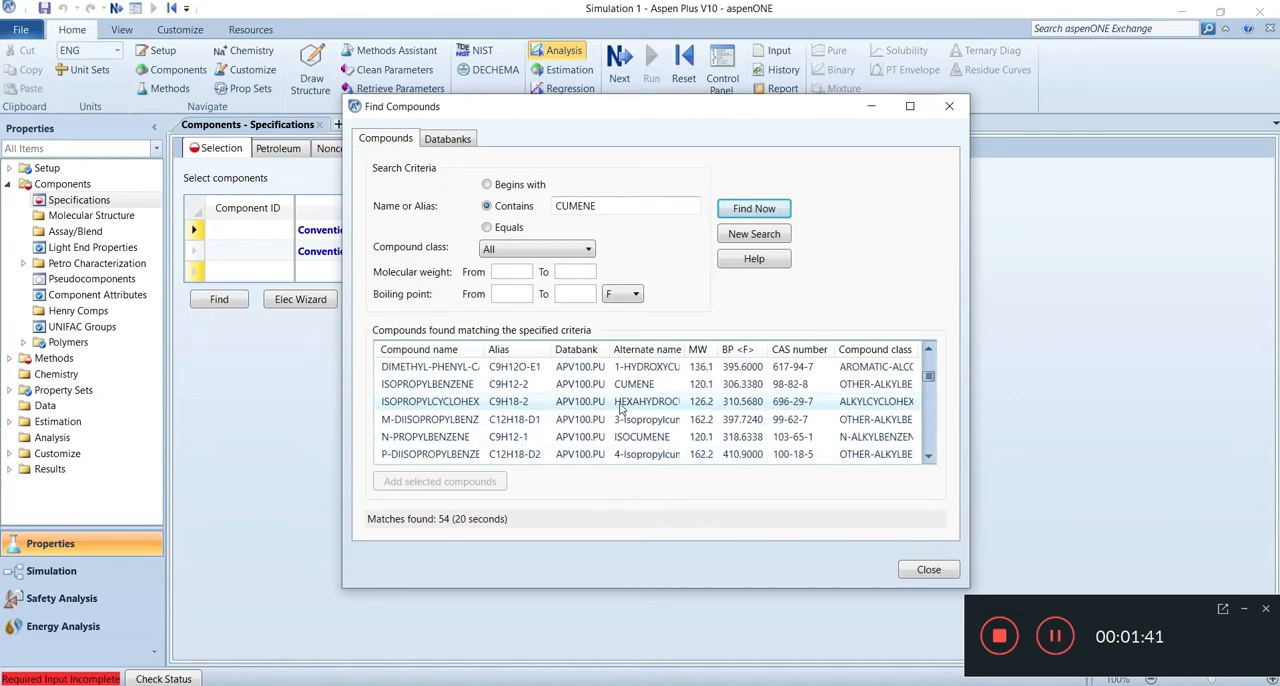
click(628, 386)
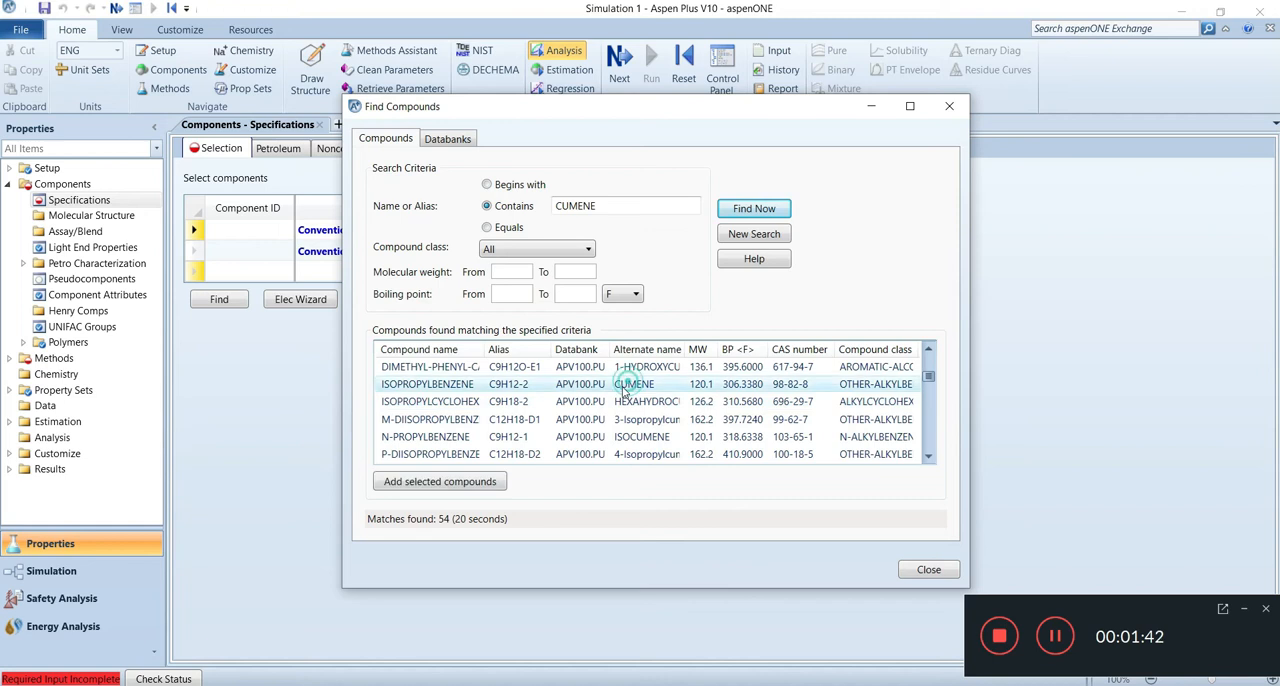
click(437, 483)
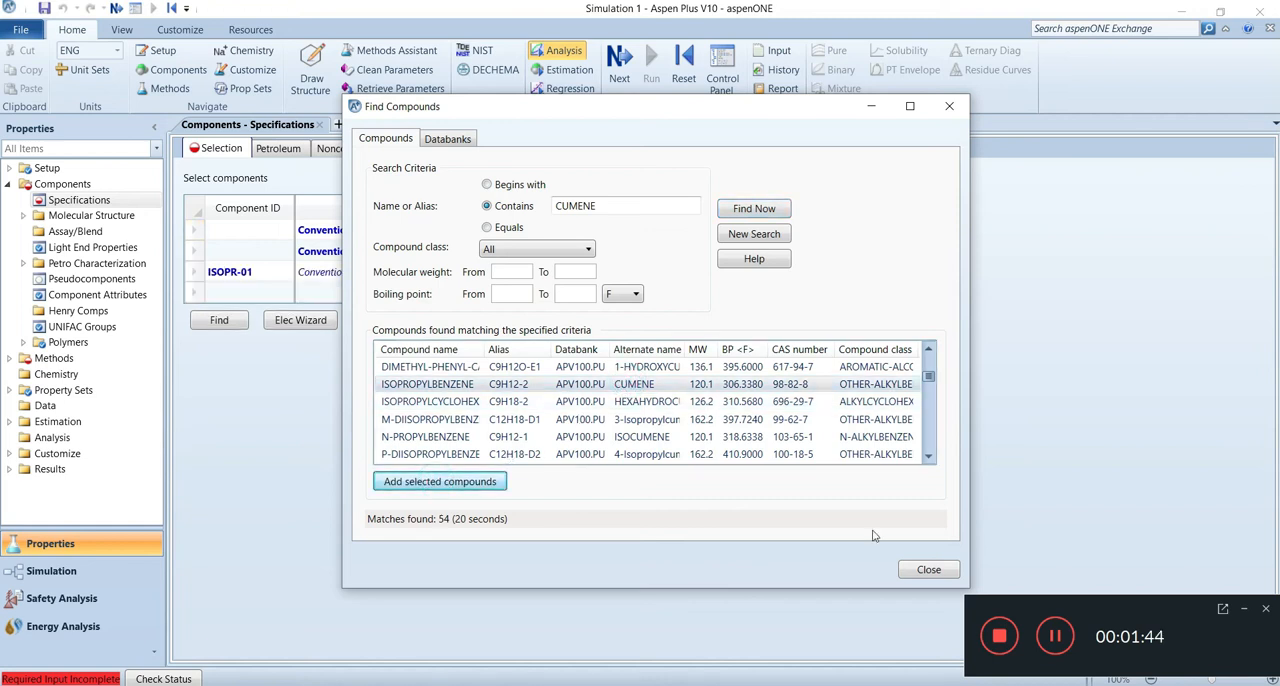
click(929, 570)
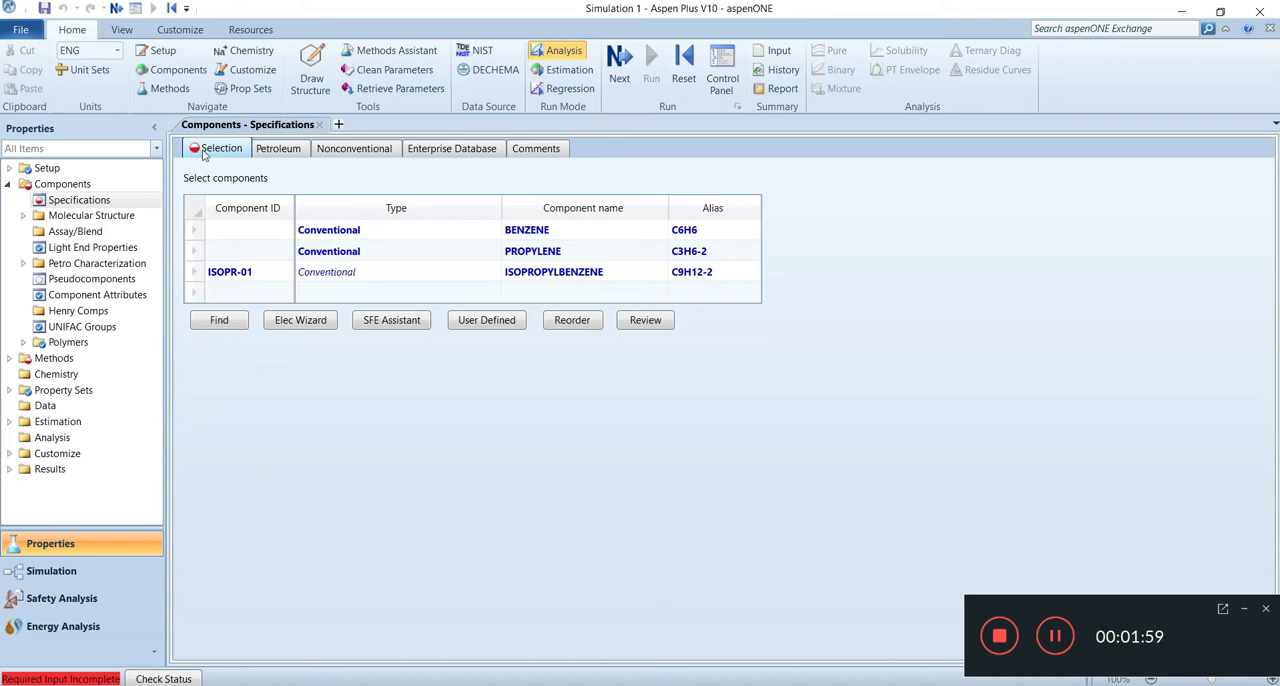
Step: Set the component ID of BENZENE to BENCENO
click(263, 229)
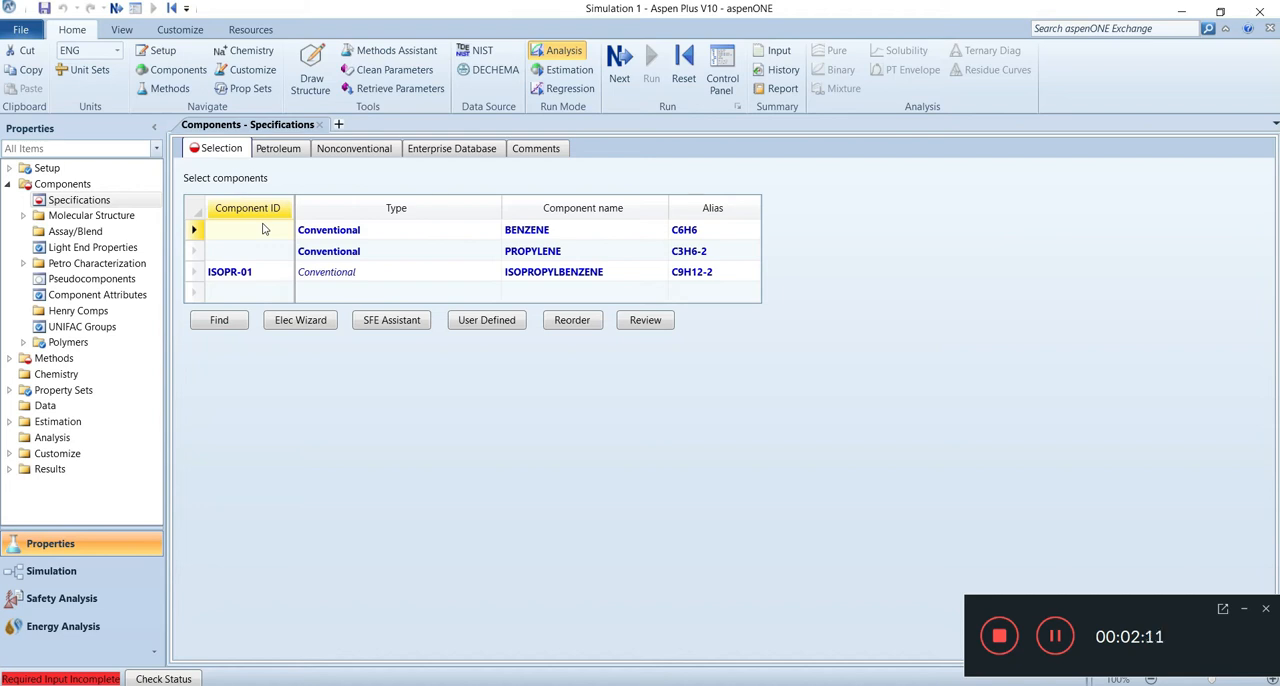
click(263, 229)
text(BENCENO)
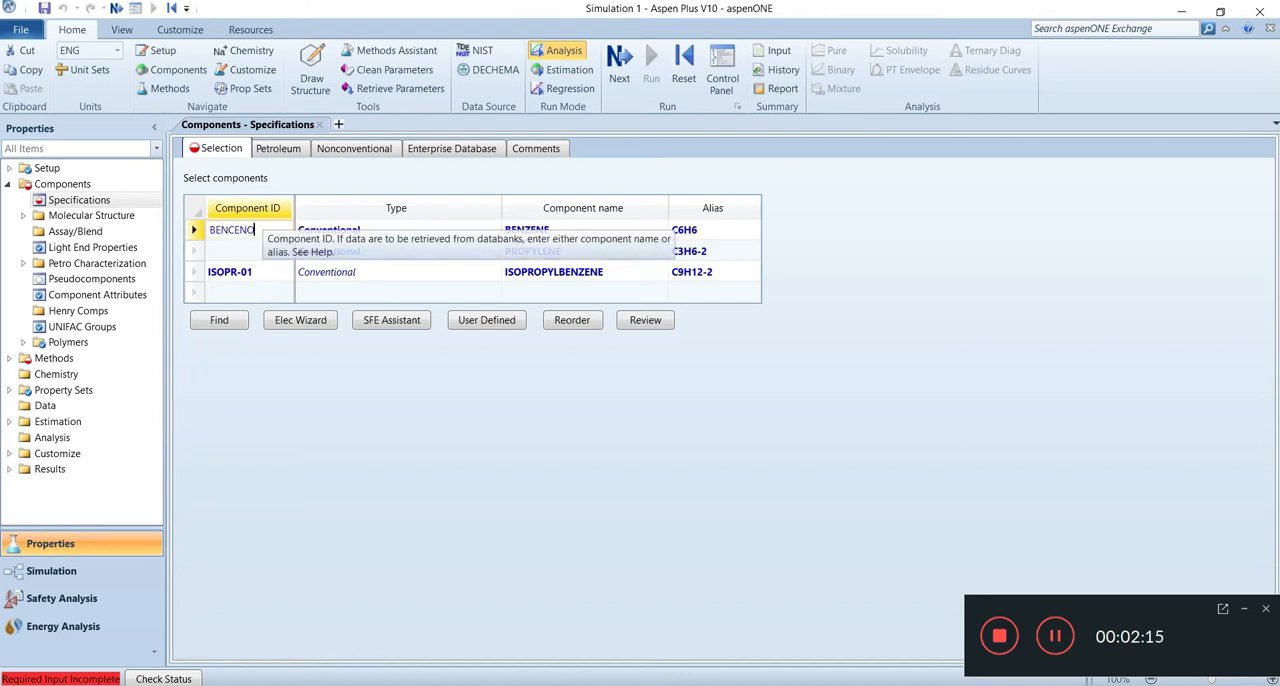
click(234, 251)
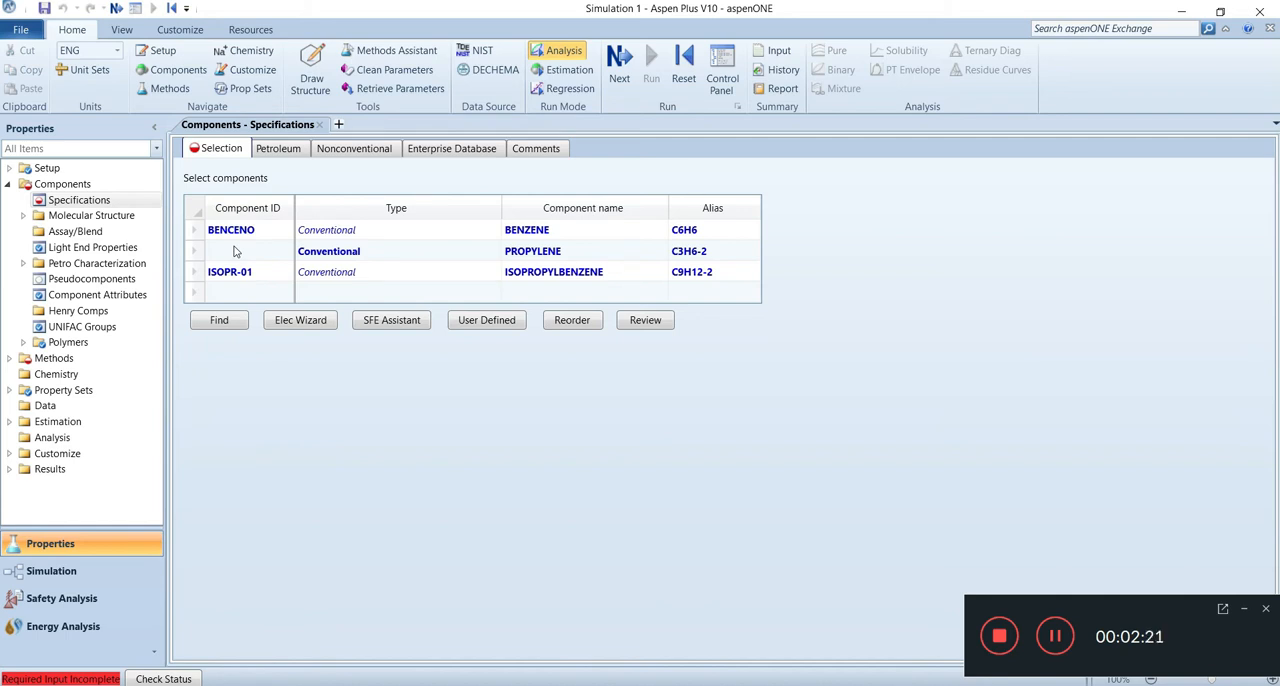
Step: Set the component ID of PROPYLENE to PROPILEN
click(235, 251)
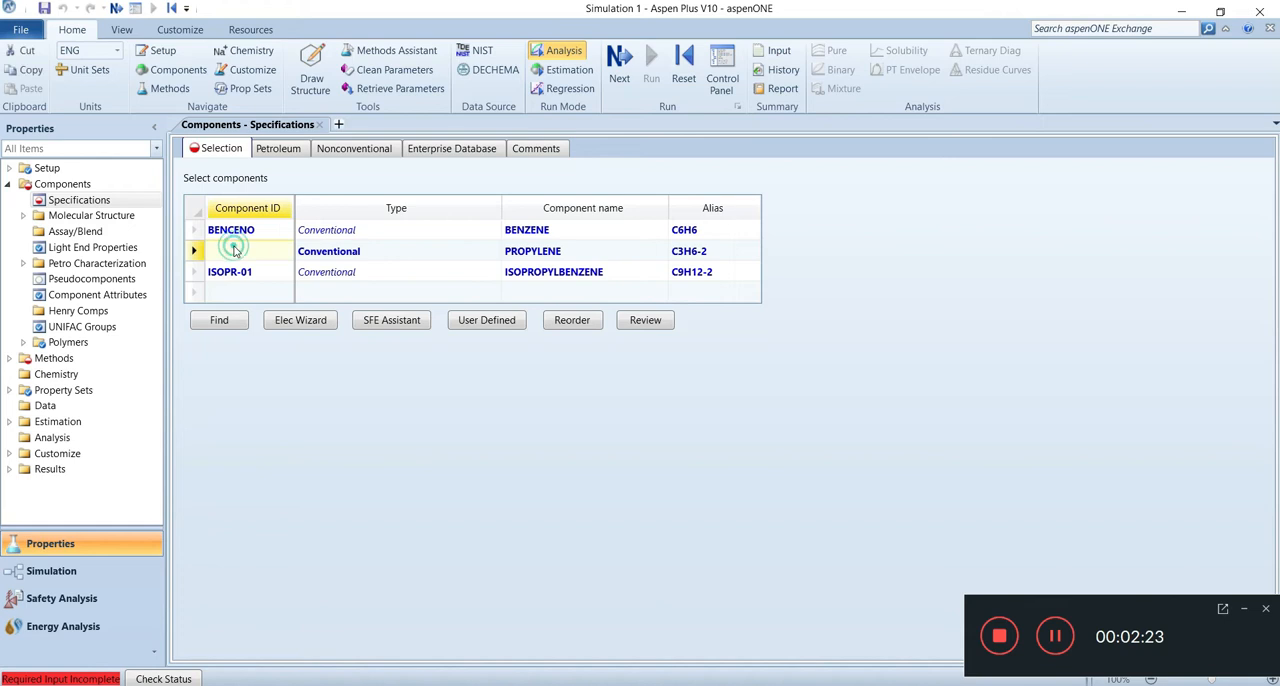
text(PROPILEN)
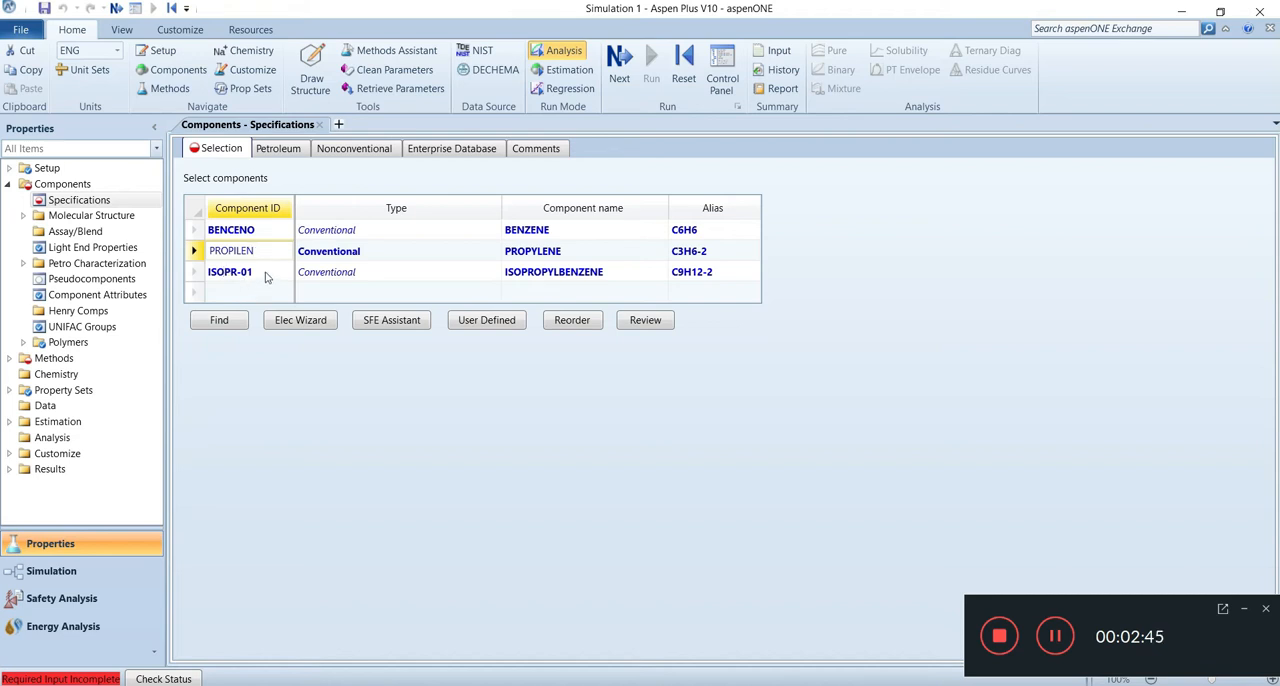
click(266, 278)
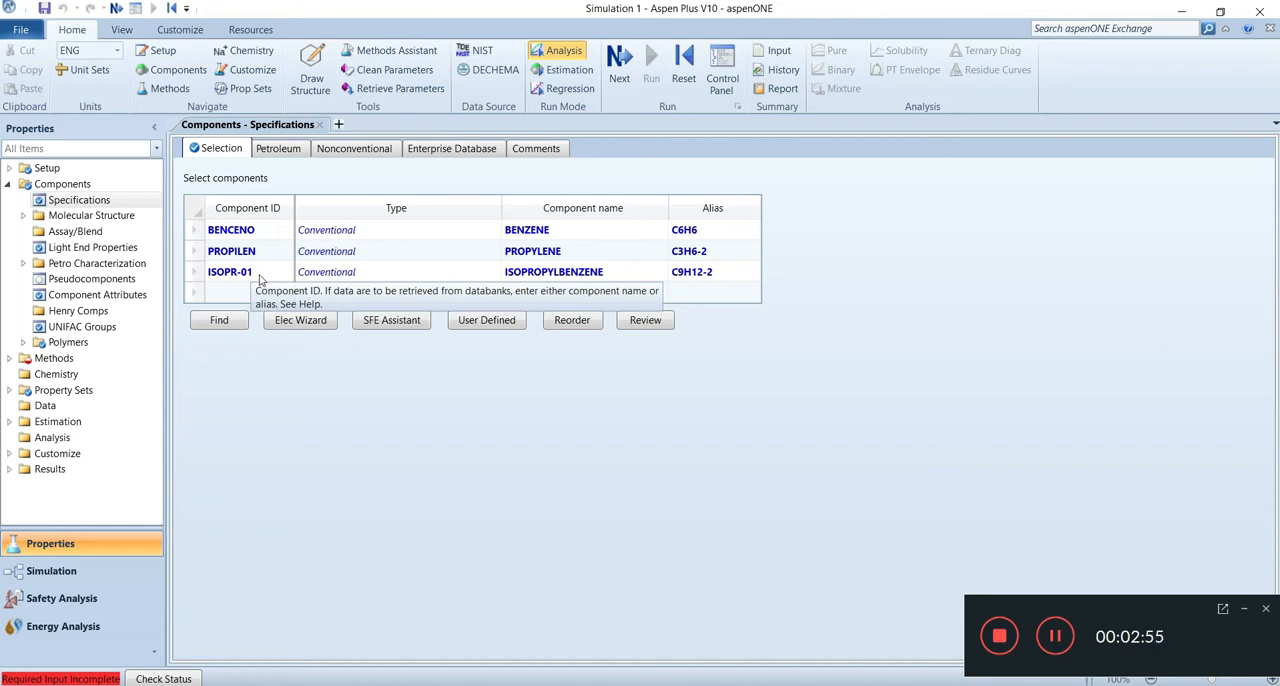
Step: Rename the component ID of ISOPROPYLBENZENE to CUMENO, keeping the component rather than replacing it
click(259, 274)
key(BackSpace)
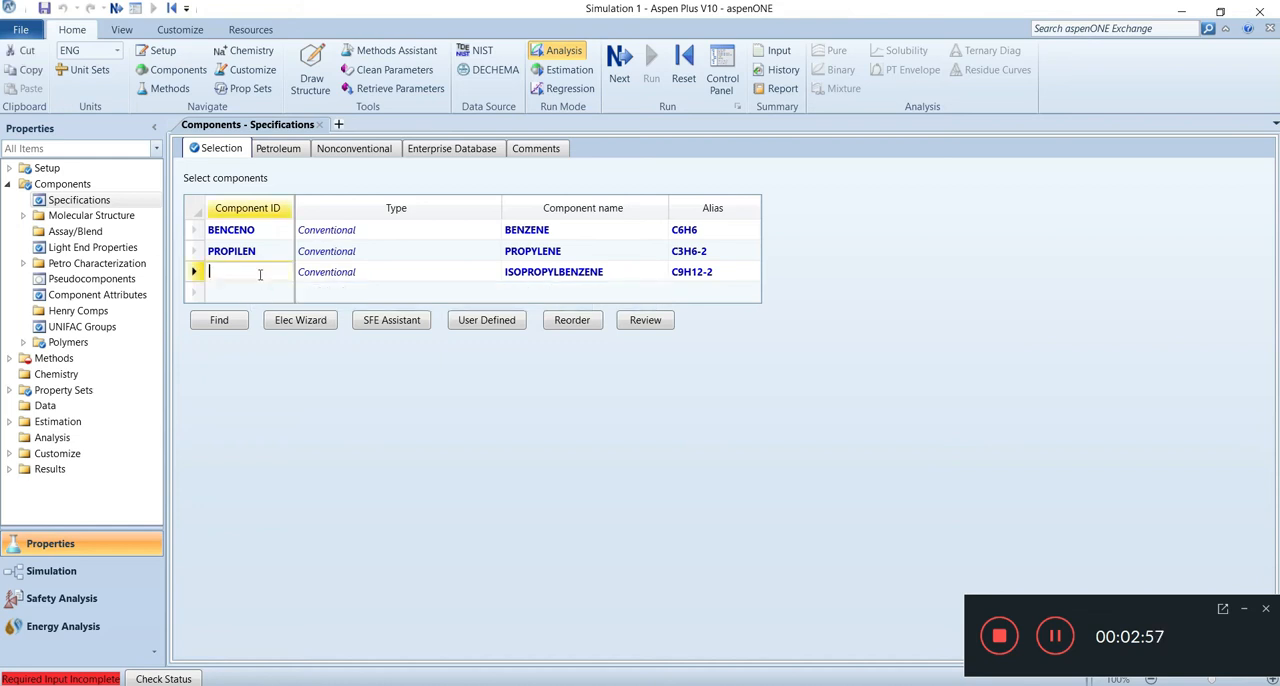
text(CUME)
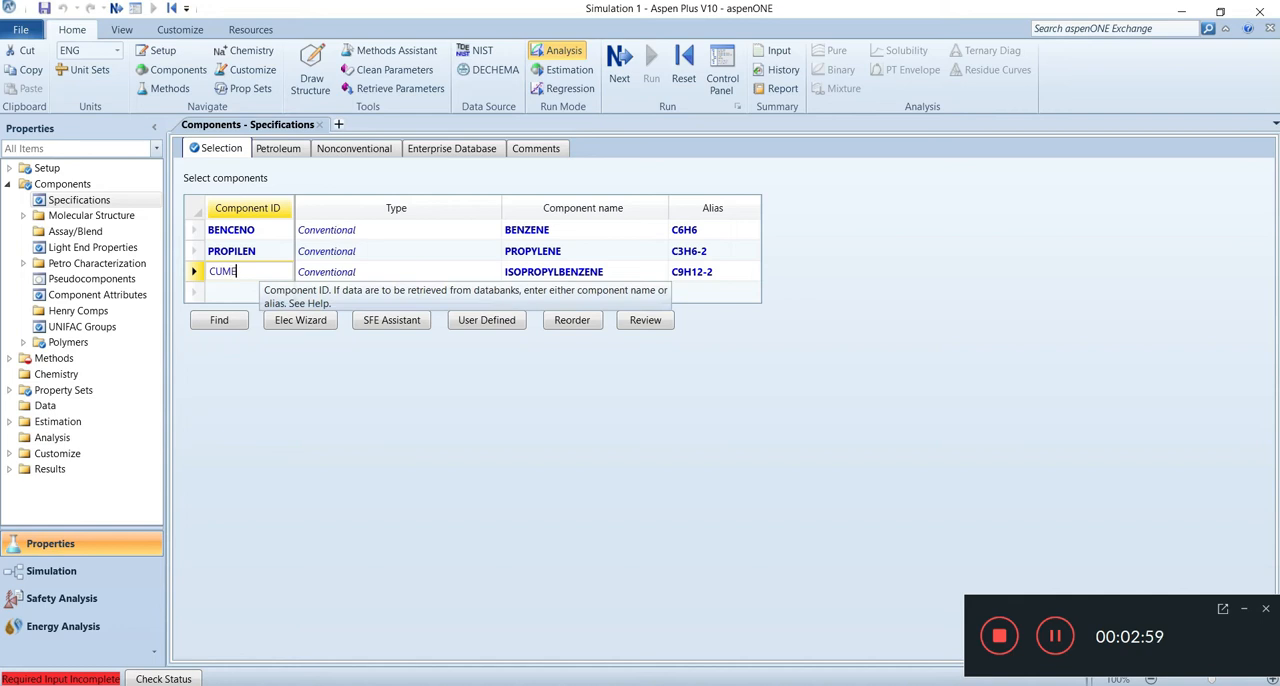
text(NO)
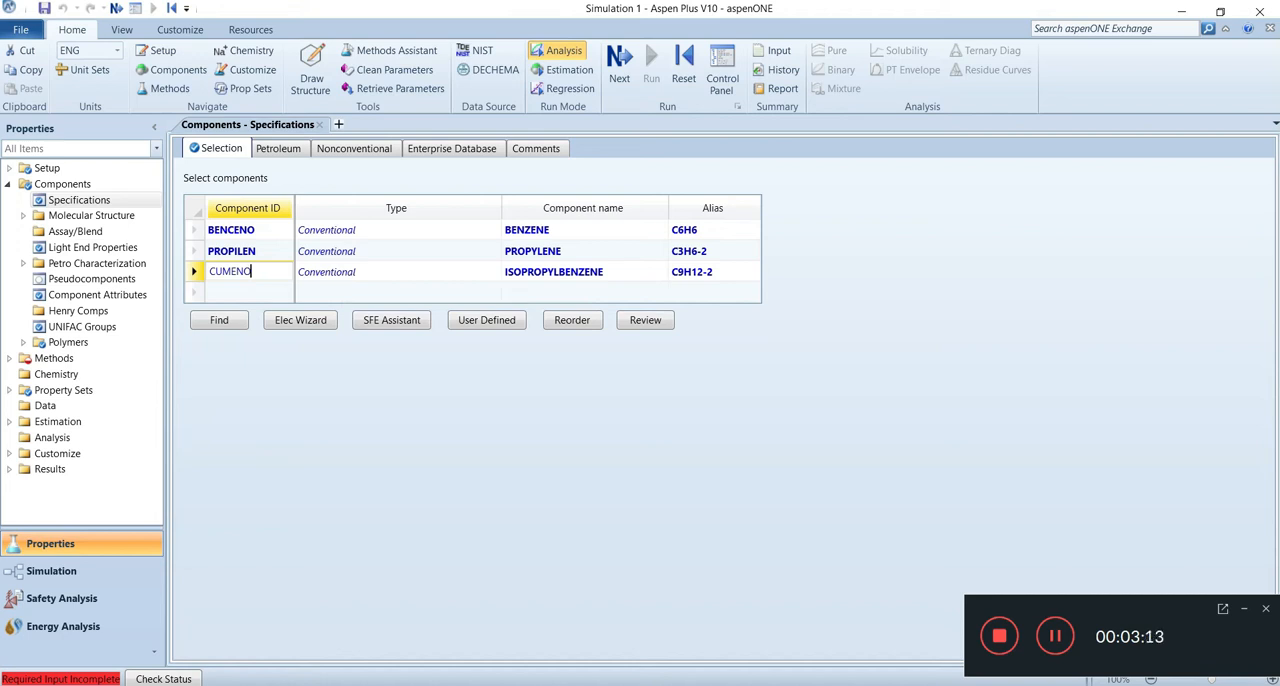
key(Return)
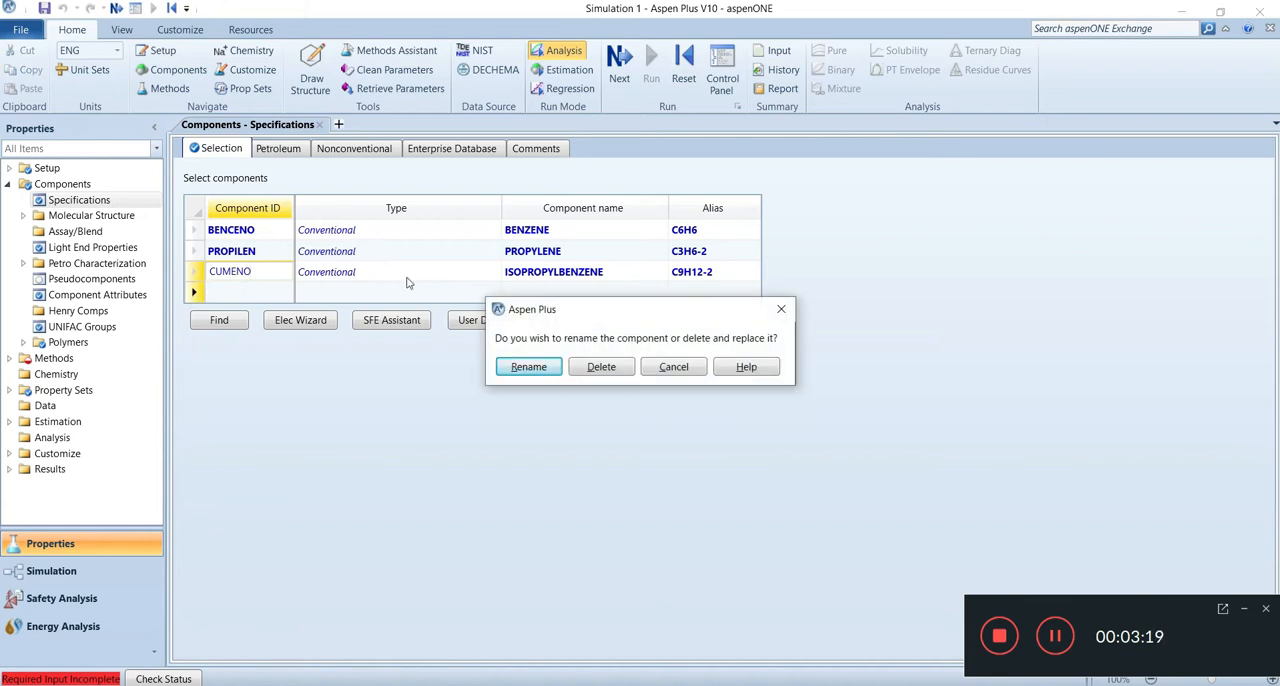
click(534, 367)
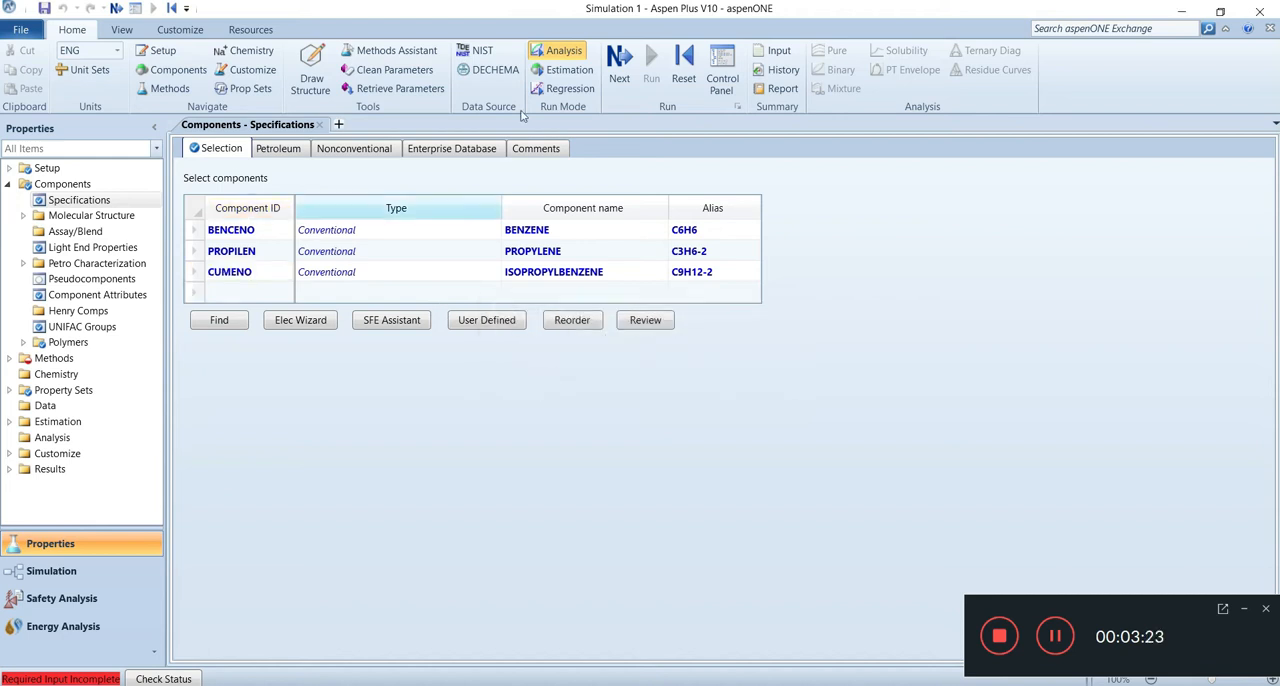
Step: Go to the property method specifications and set the base method to PENG-ROB
click(633, 66)
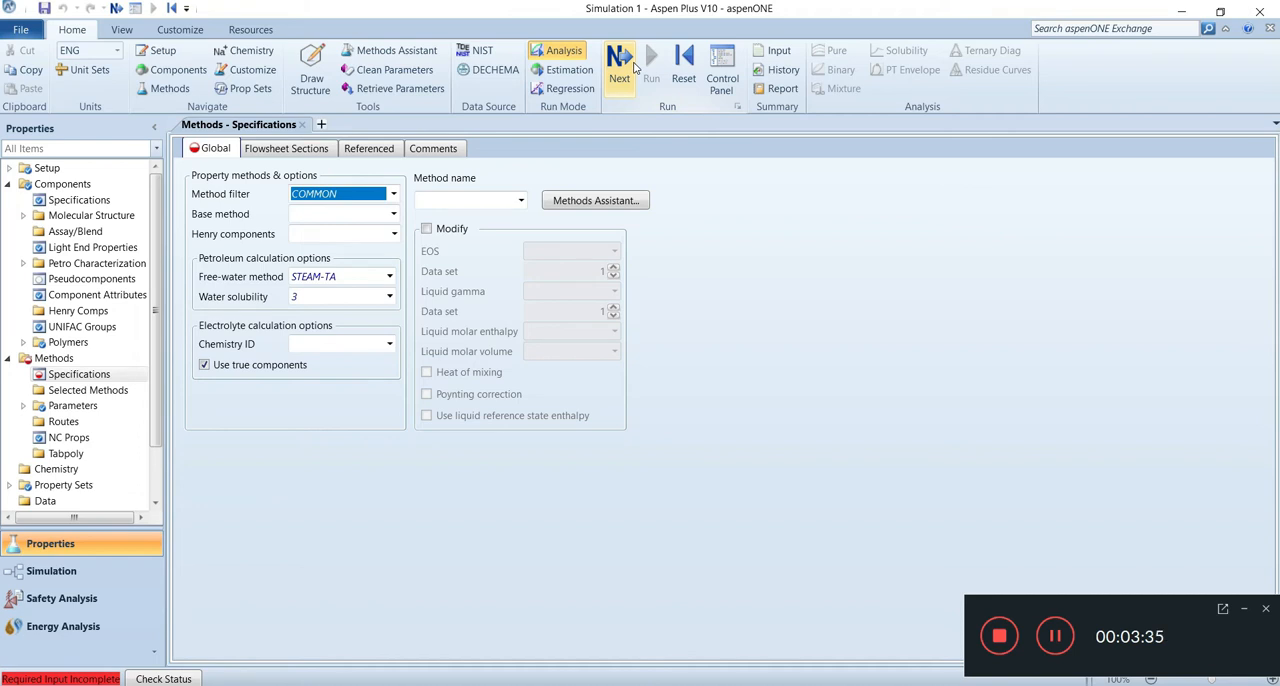
click(566, 50)
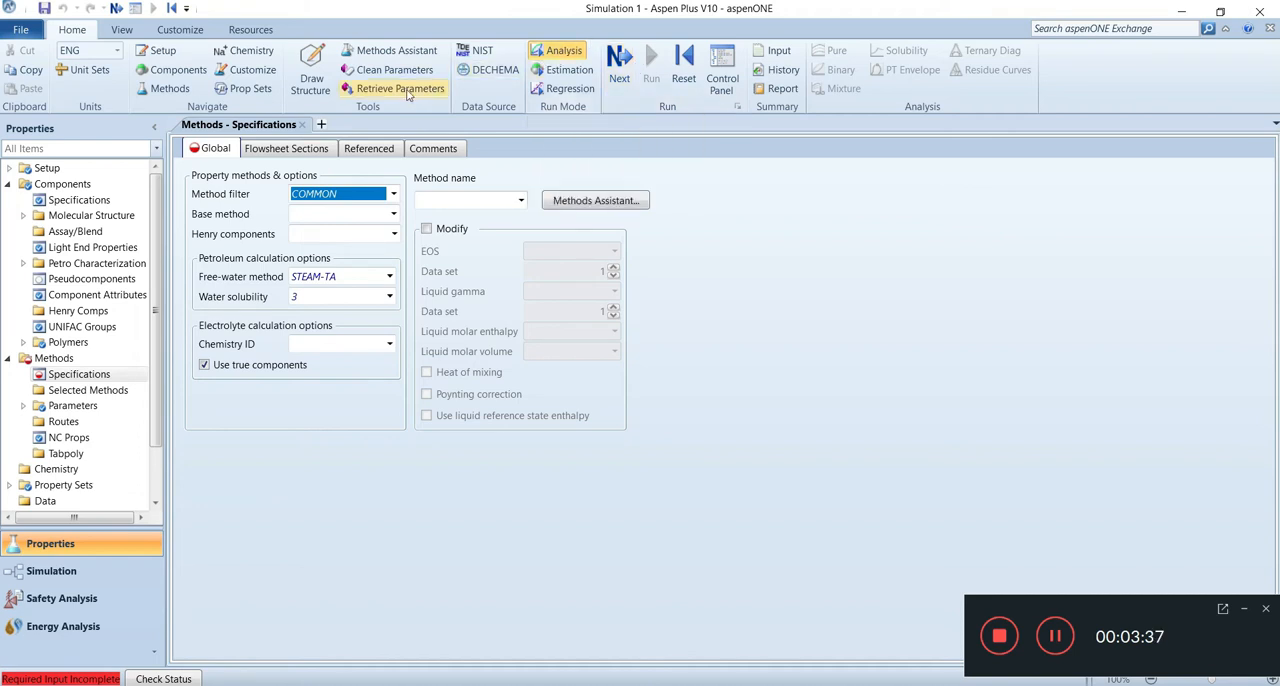
click(393, 214)
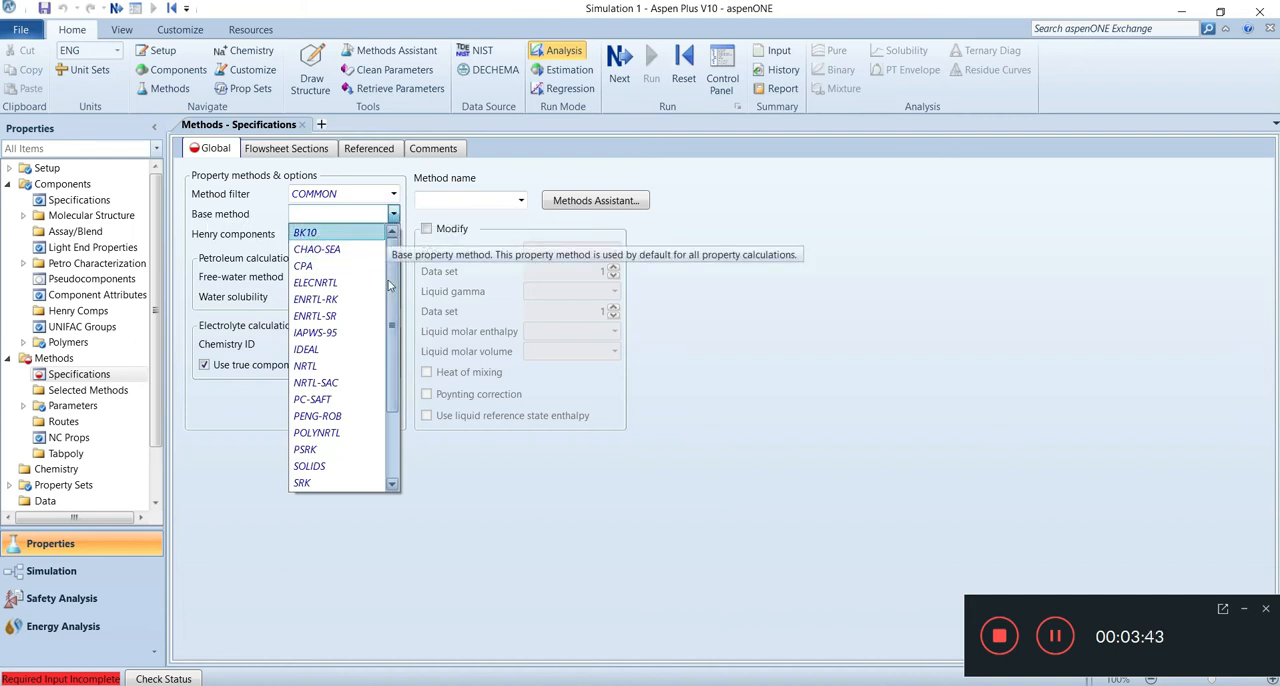
scroll(385, 290, down, 1)
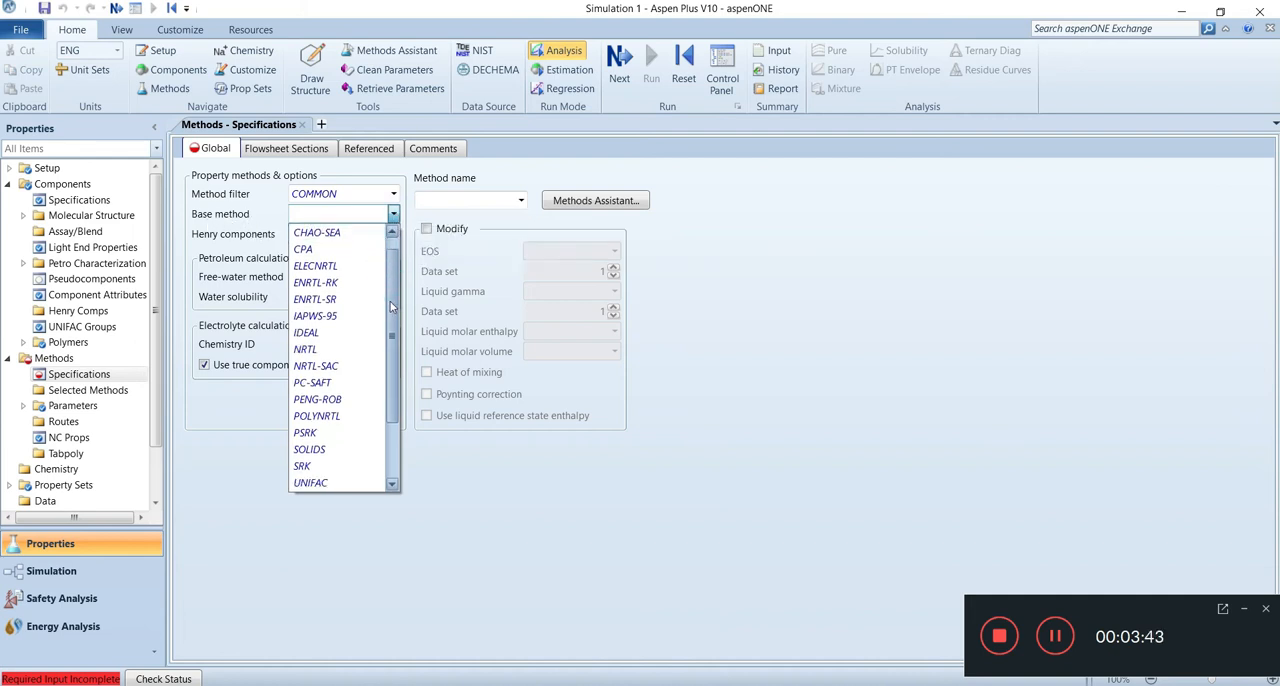
click(334, 401)
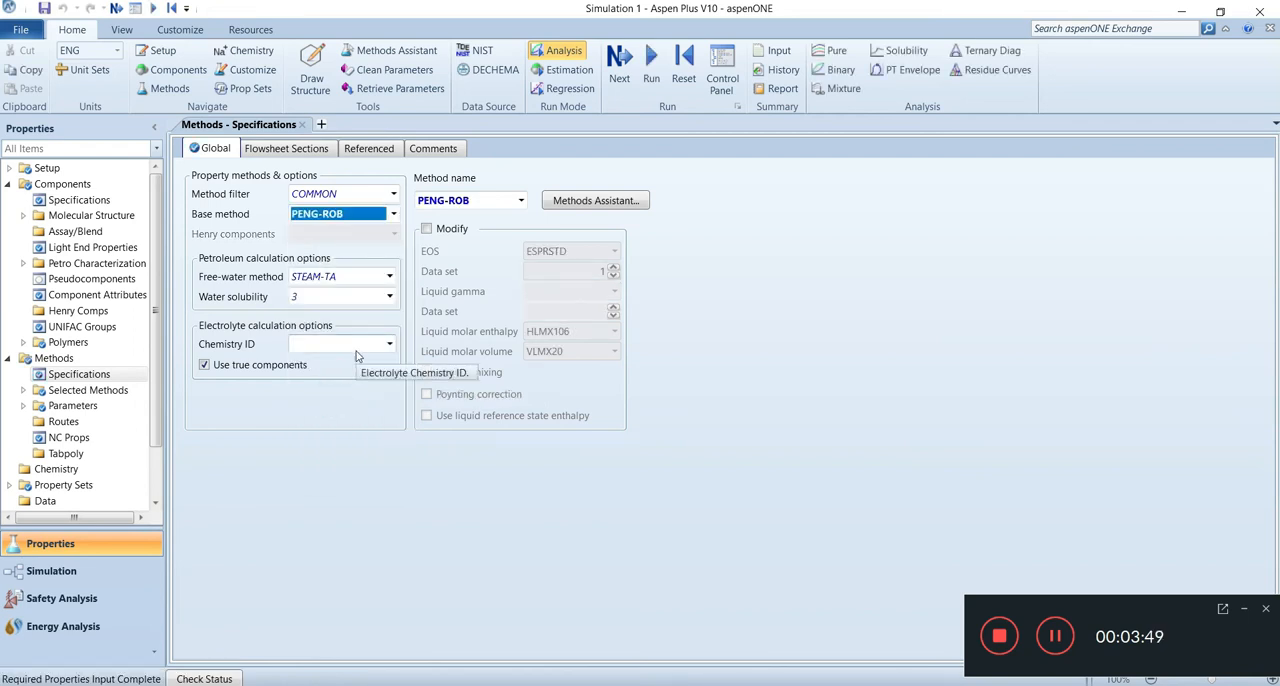
Step: Continue from the completed properties input to the Simulation environment
click(621, 84)
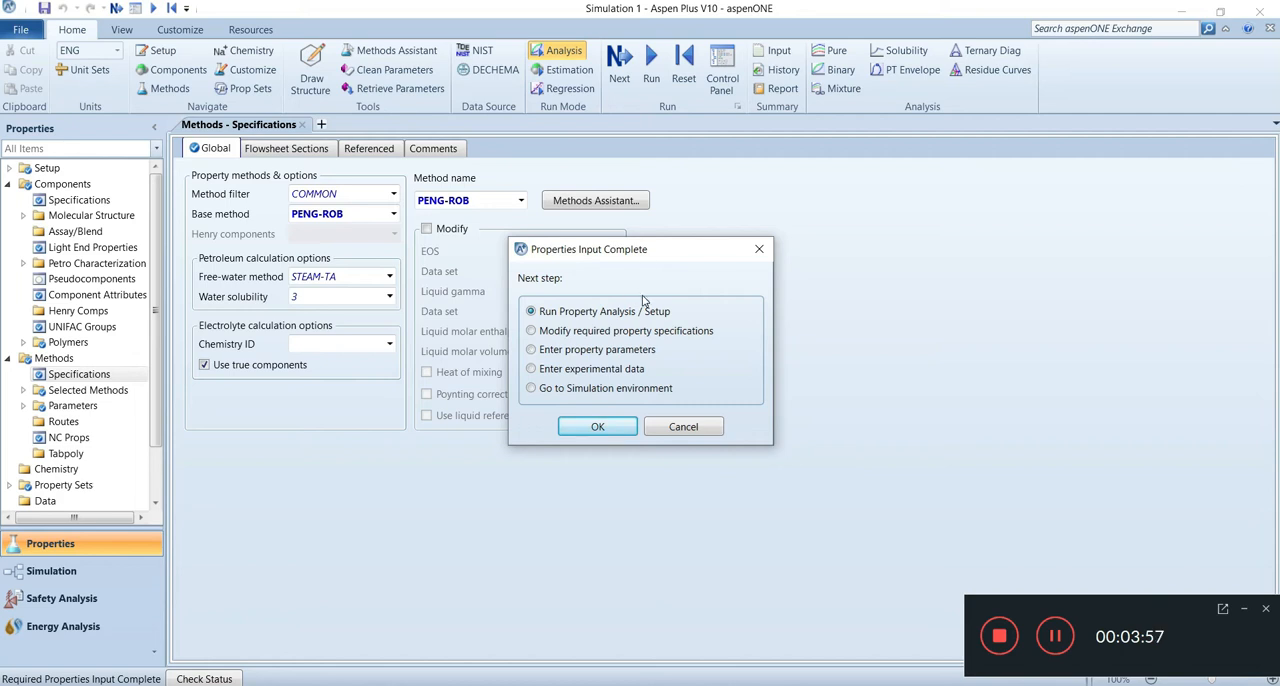
click(531, 389)
click(592, 428)
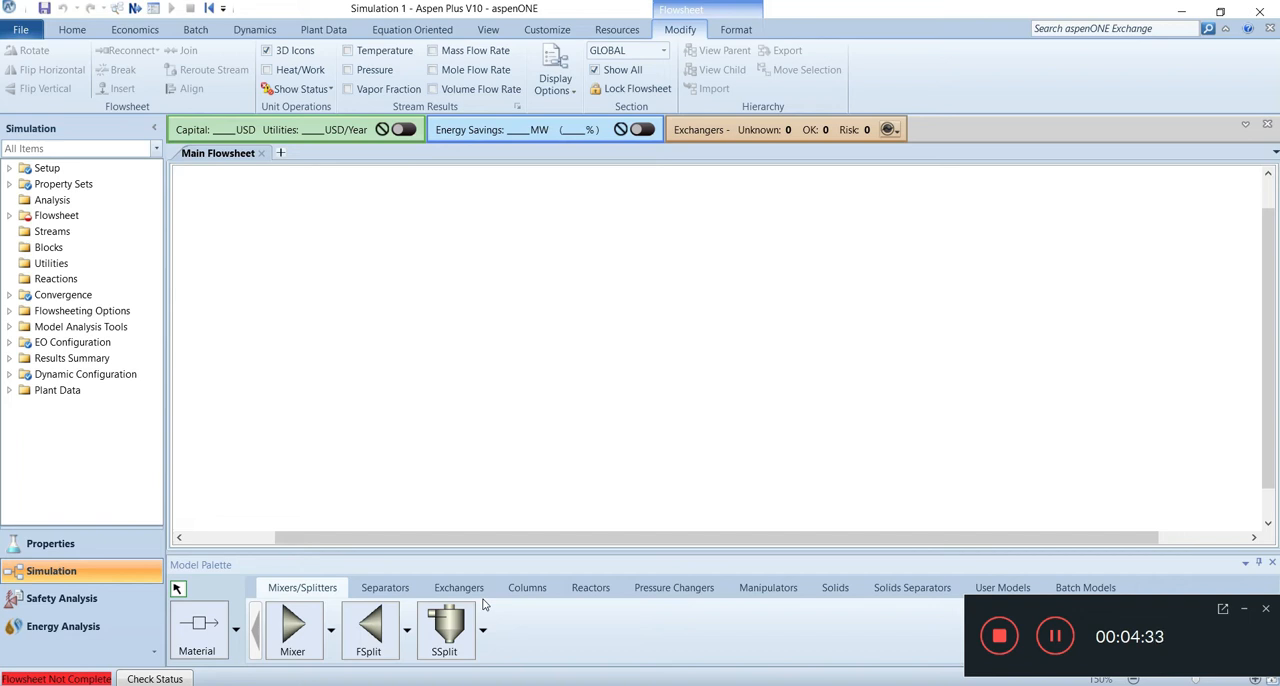
Step: Place an RStoic reactor block in the left half of the main flowsheet
click(592, 587)
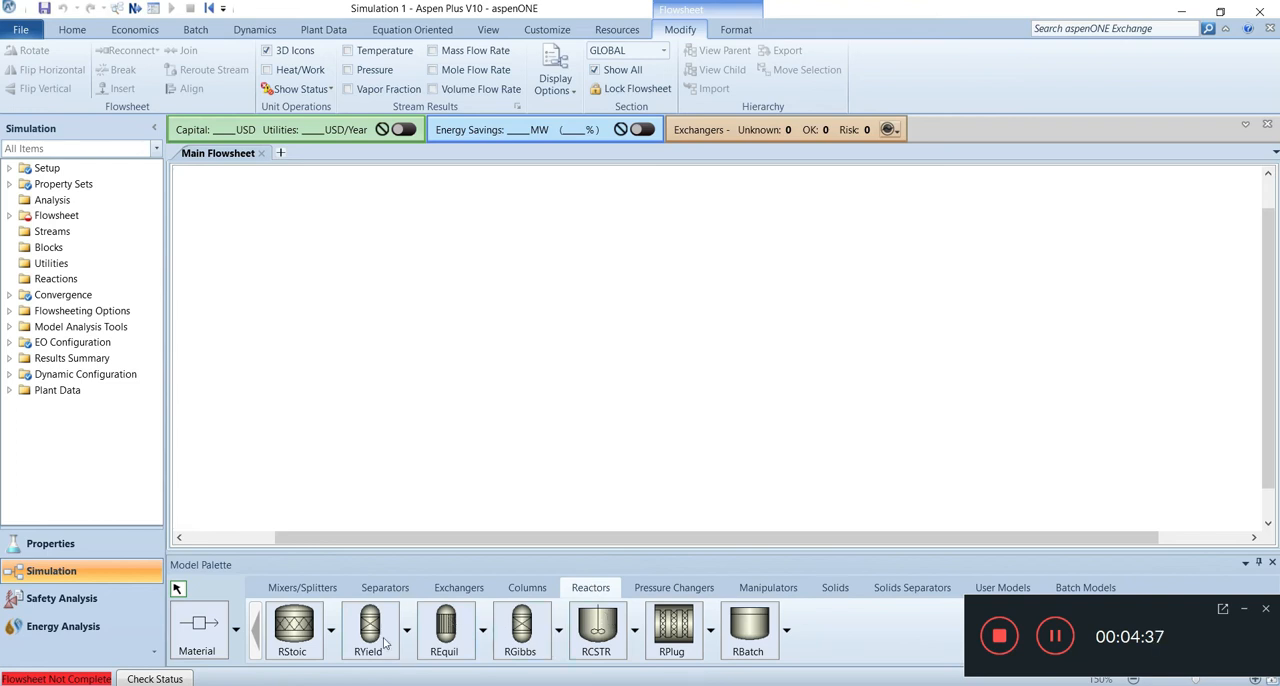
click(308, 636)
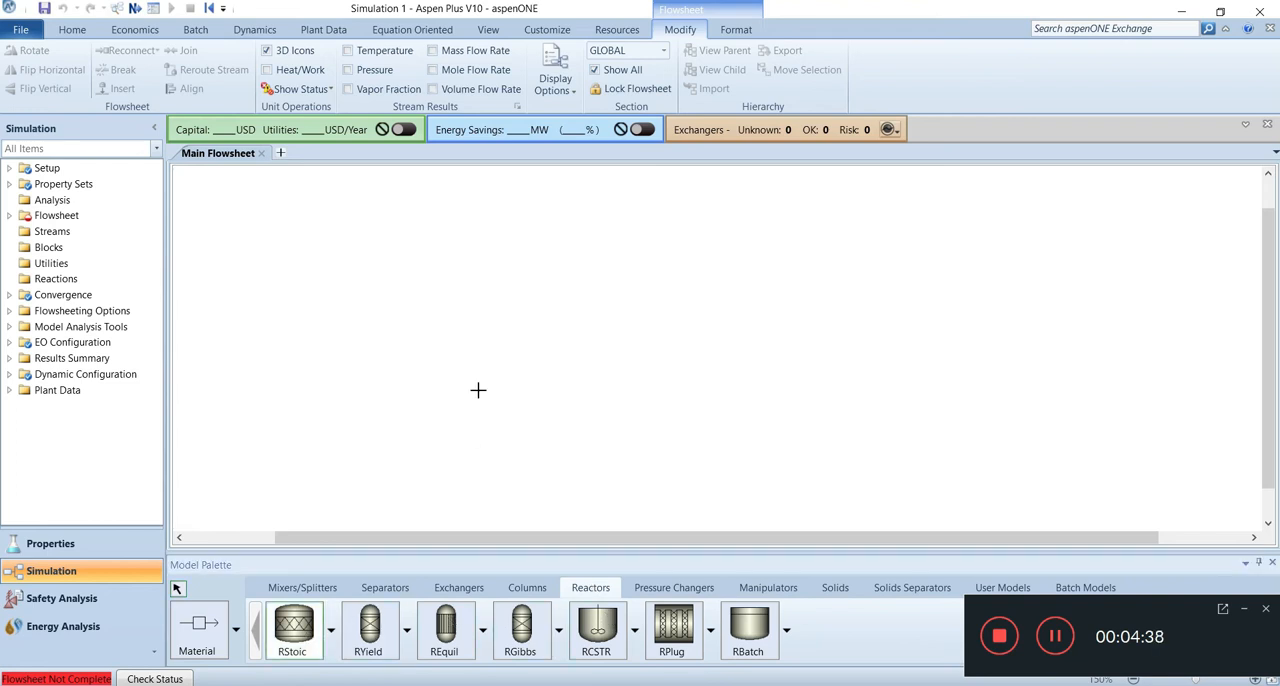
click(422, 329)
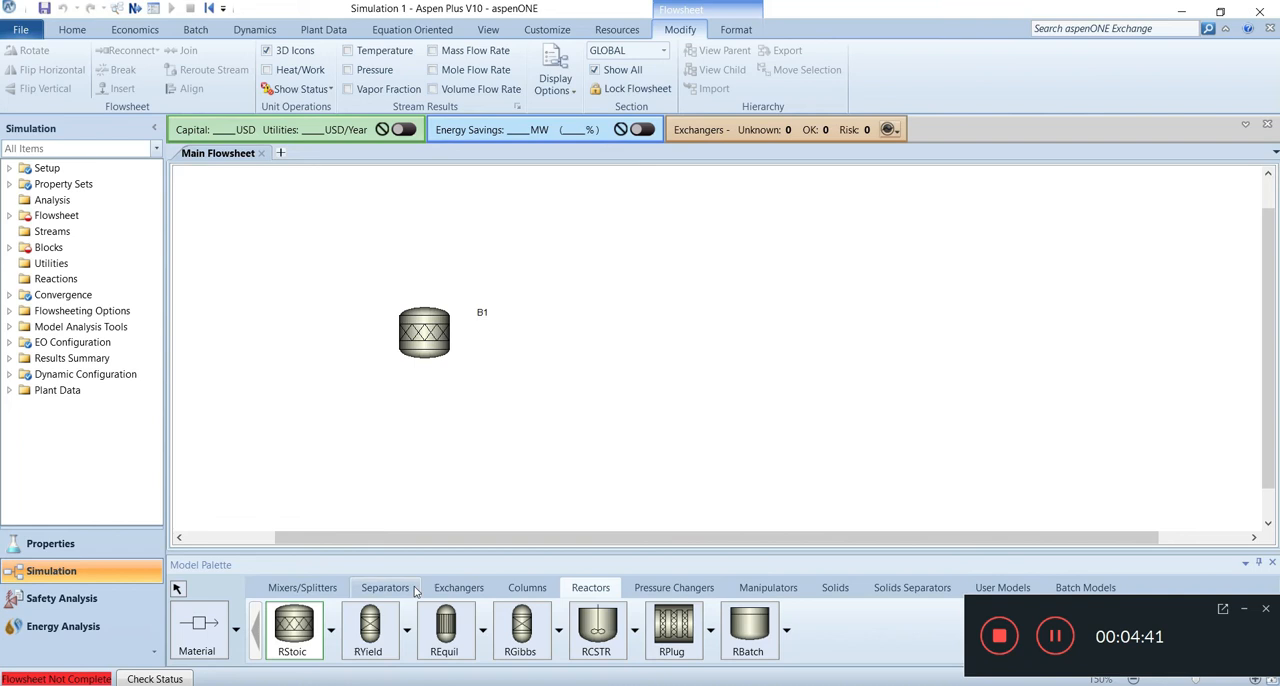
Step: Place a Heater block beside the reactor and a Flash2 separator after it, all in one row
click(459, 587)
click(293, 628)
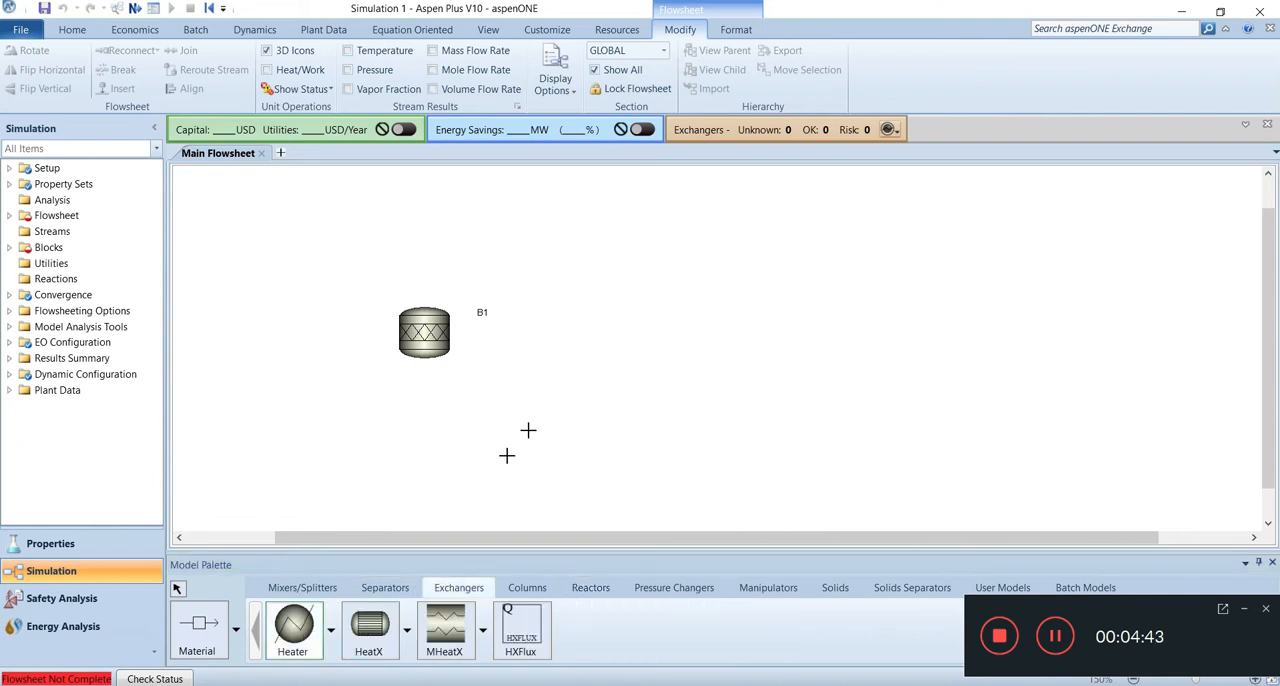
click(563, 328)
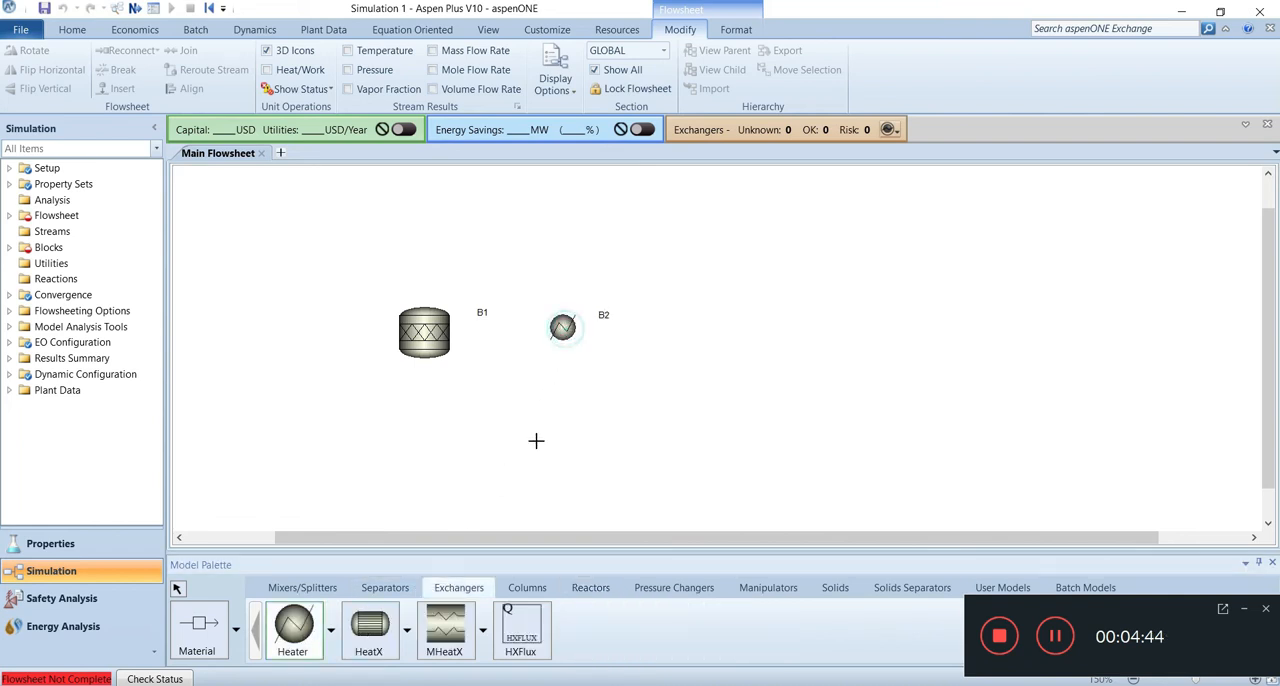
click(385, 587)
click(293, 628)
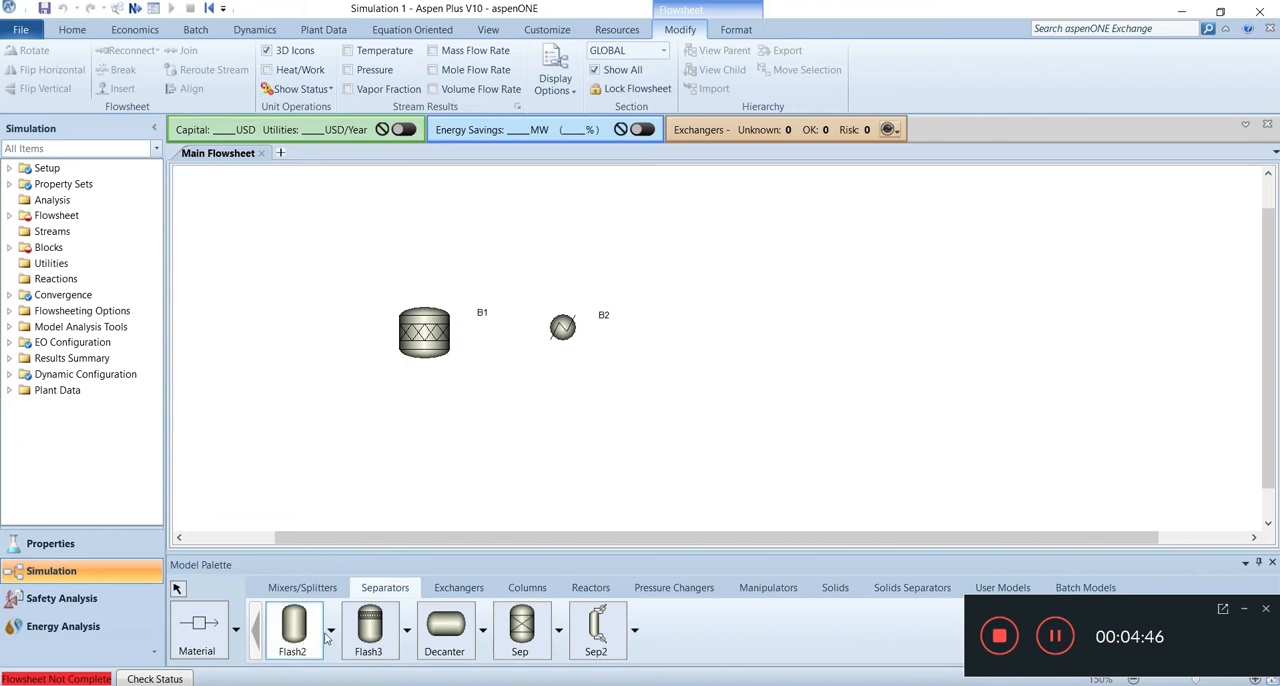
click(694, 332)
mouse_move(636, 685)
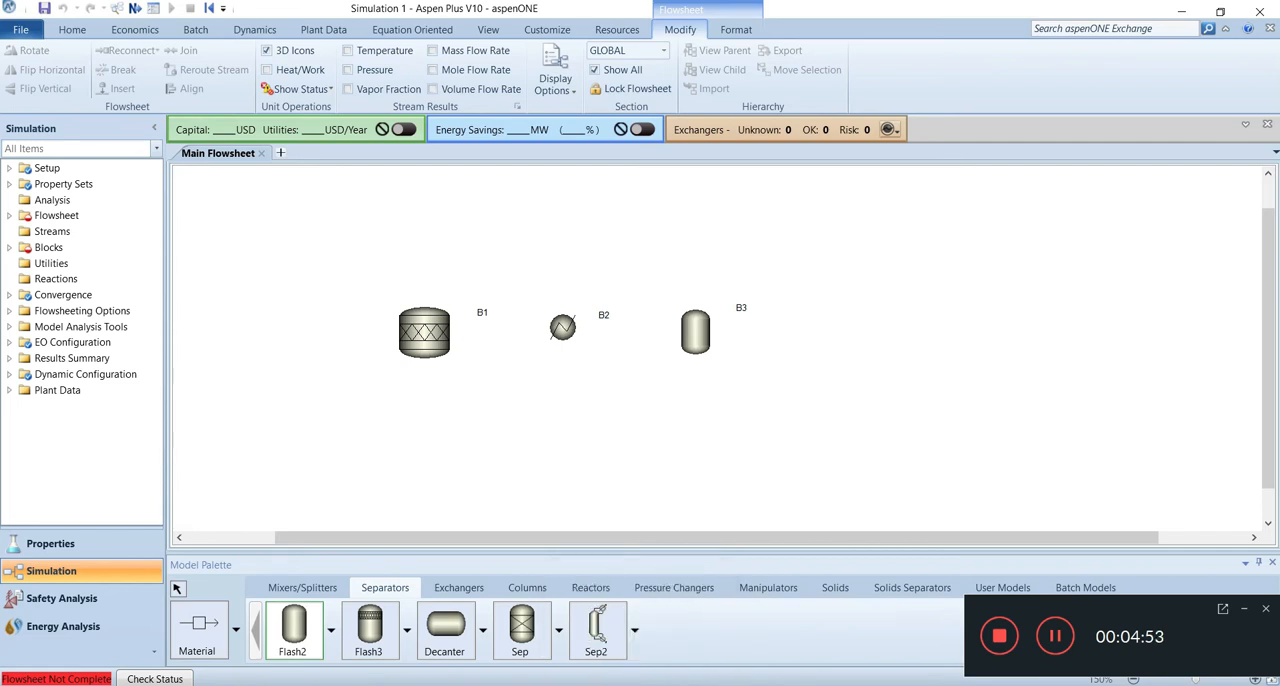
Step: Draw a material feed stream from the open flowsheet area into the inlet of reactor B1
click(209, 630)
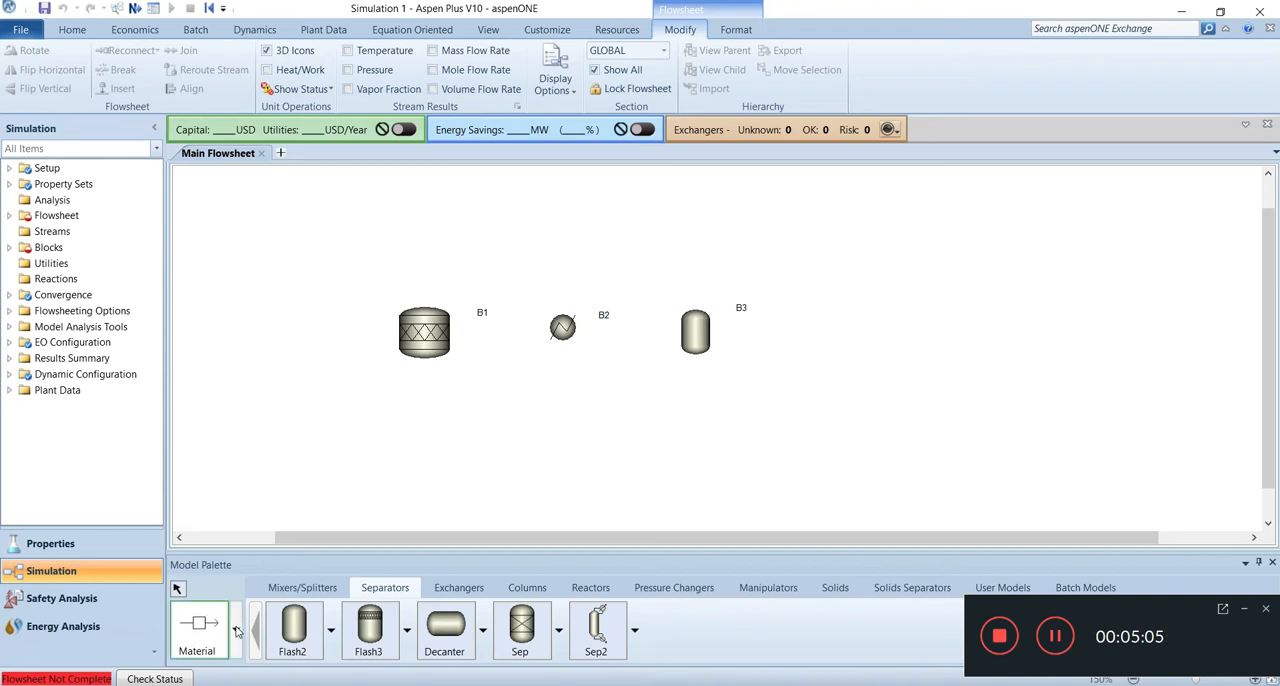
click(237, 631)
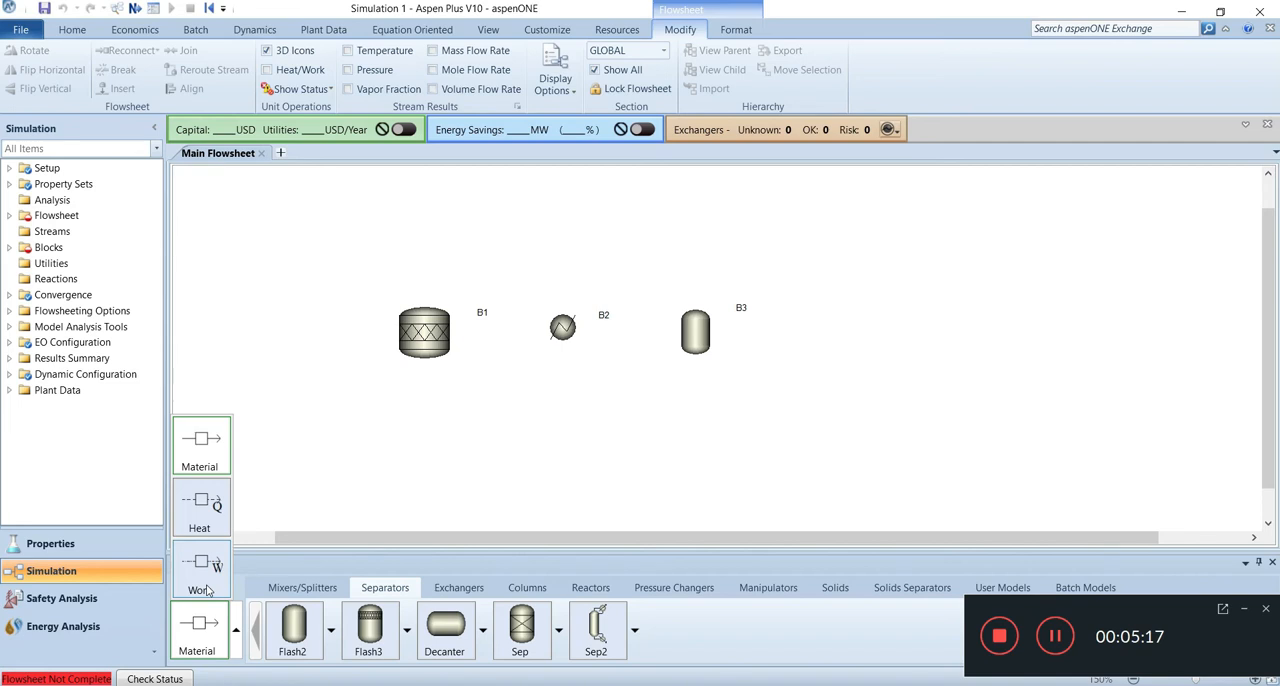
click(213, 444)
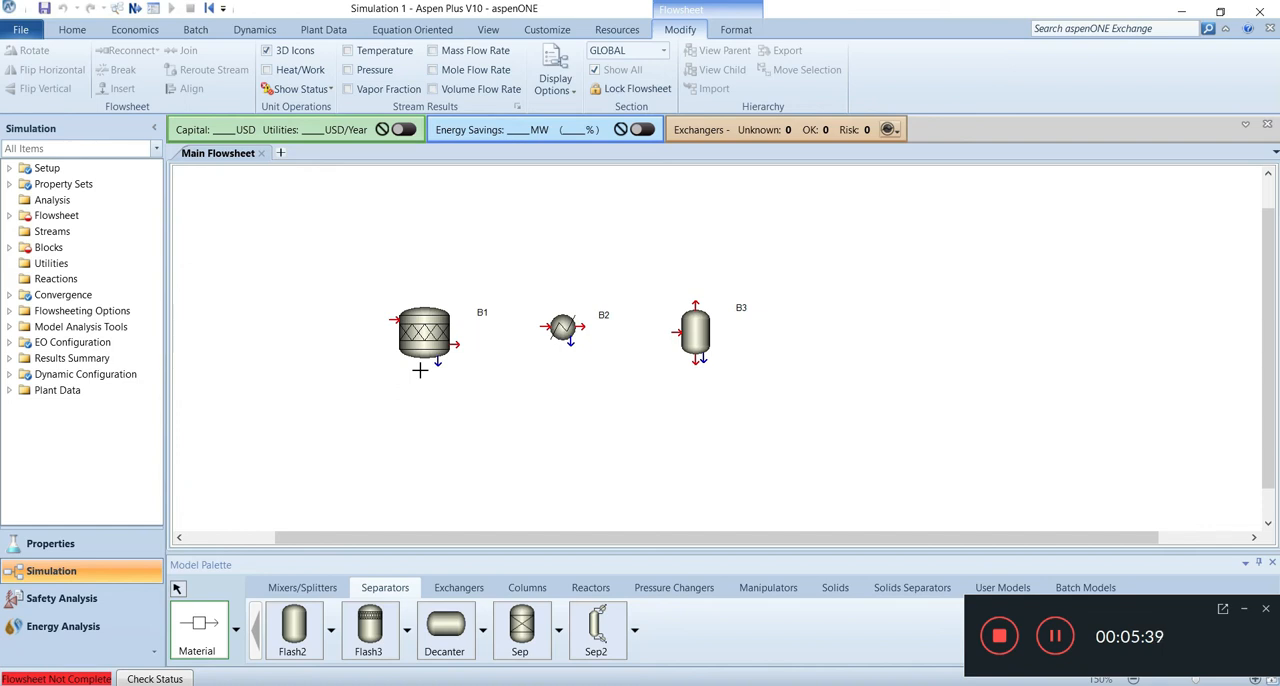
click(291, 321)
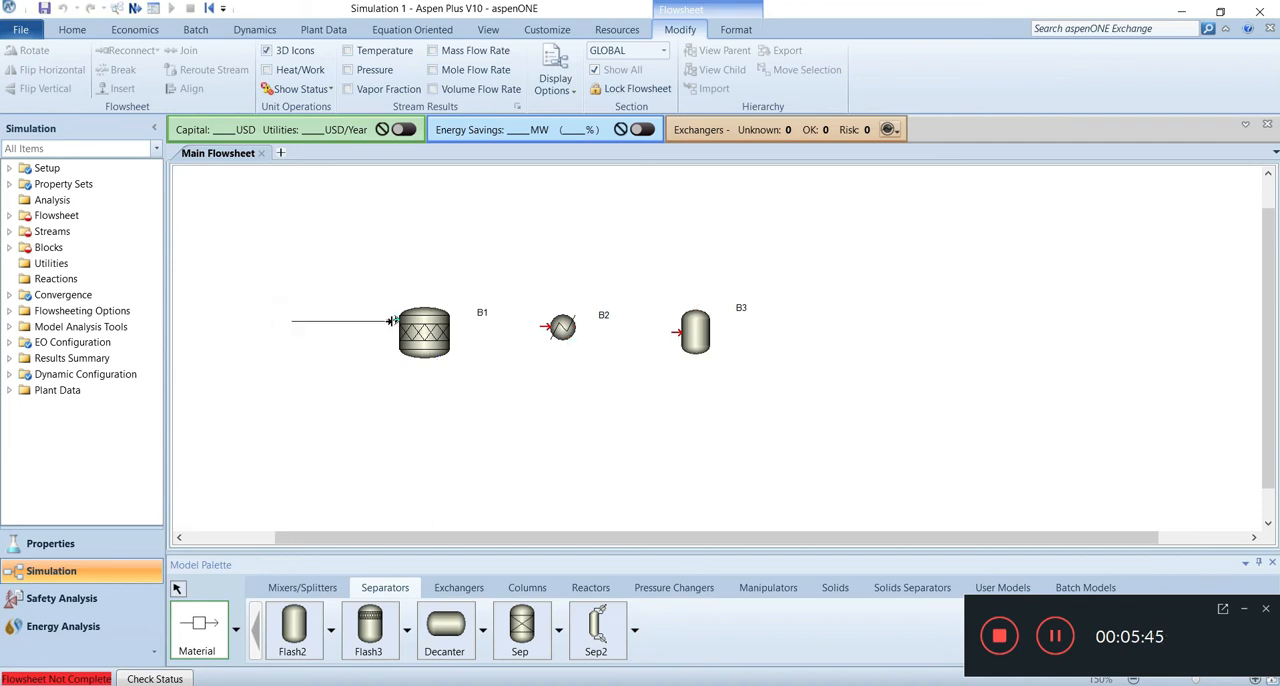
click(392, 321)
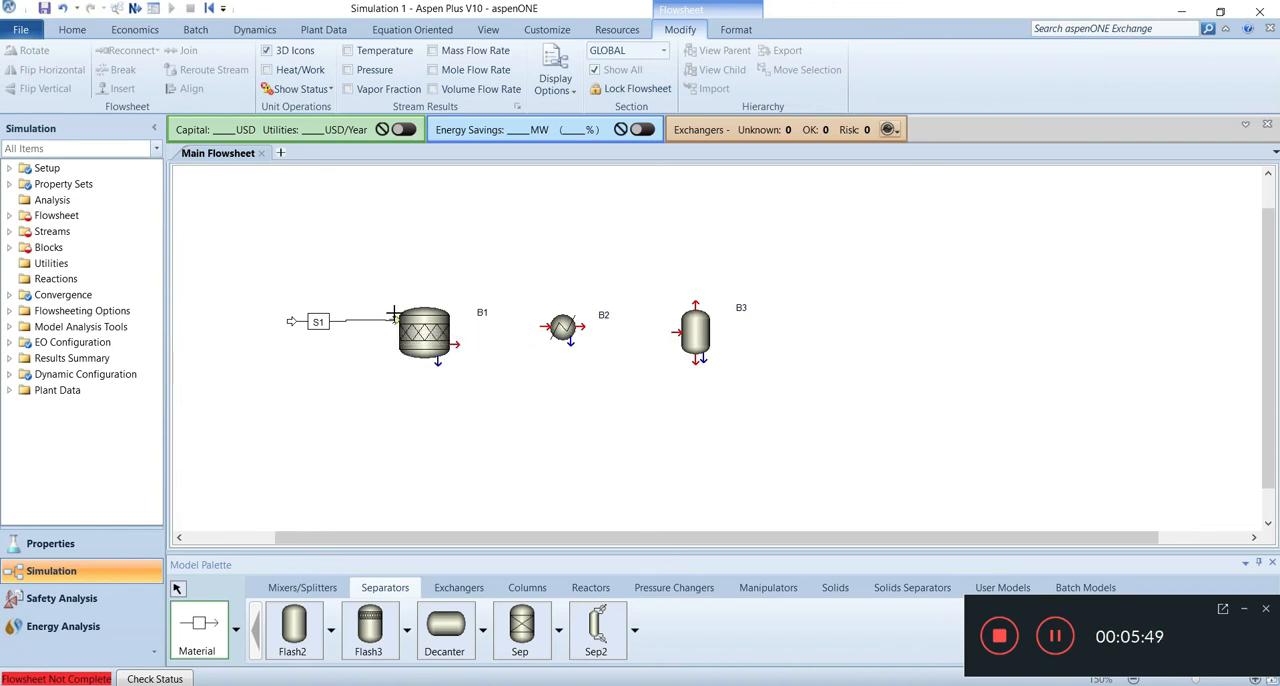
Step: Connect material streams from the outlet of reactor B1 to heater B2 and from B2 to the feed of separator B3
click(458, 344)
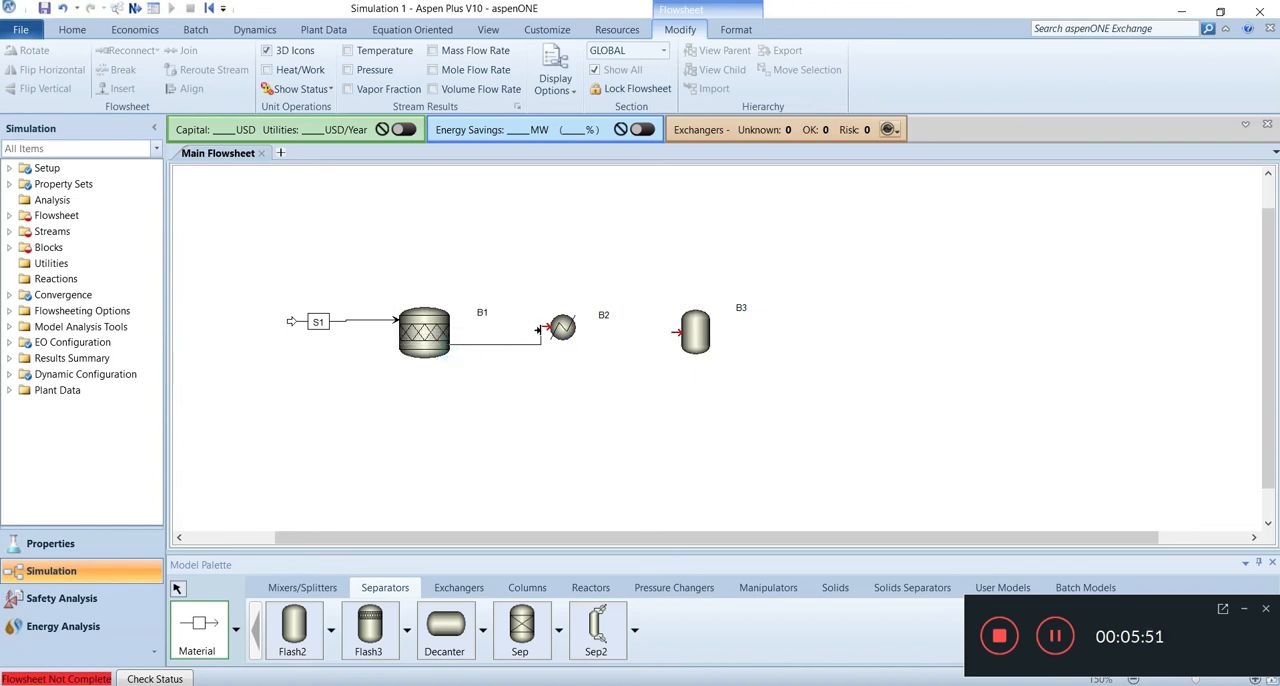
click(543, 327)
click(578, 330)
click(672, 332)
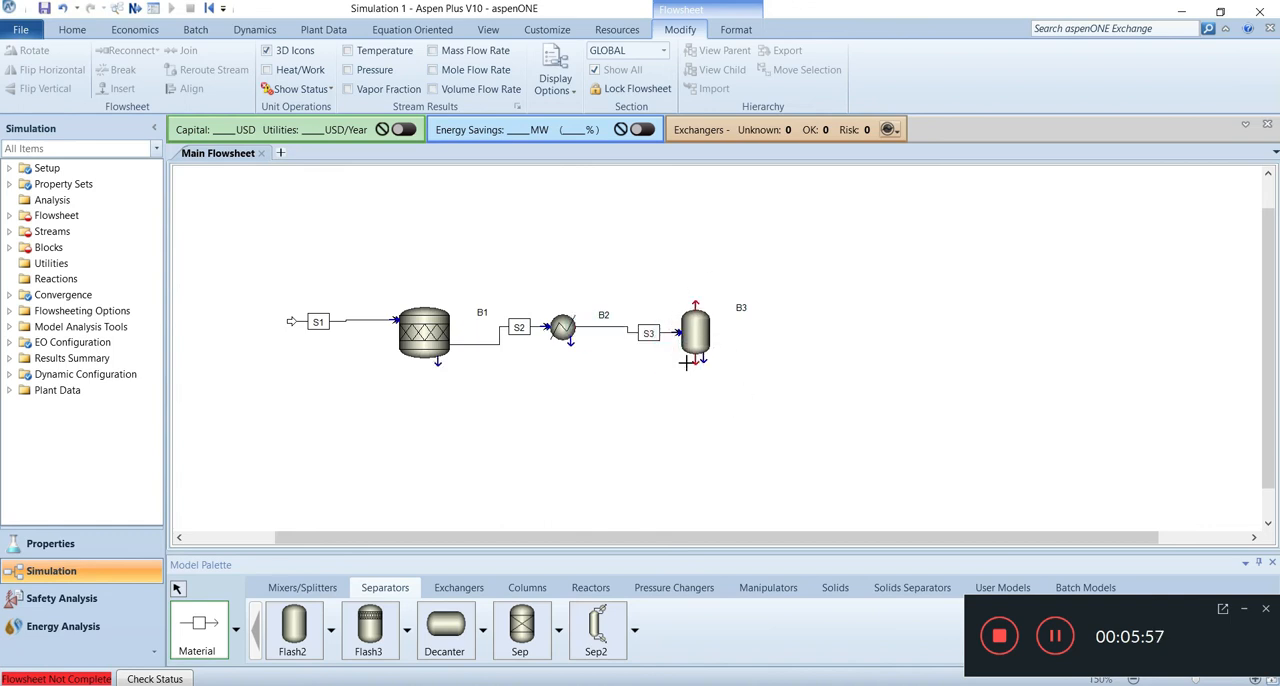
Step: Draw a liquid product stream from the base of B3 and recycle its vapor outlet to the inlet of reactor B1
click(696, 360)
click(751, 392)
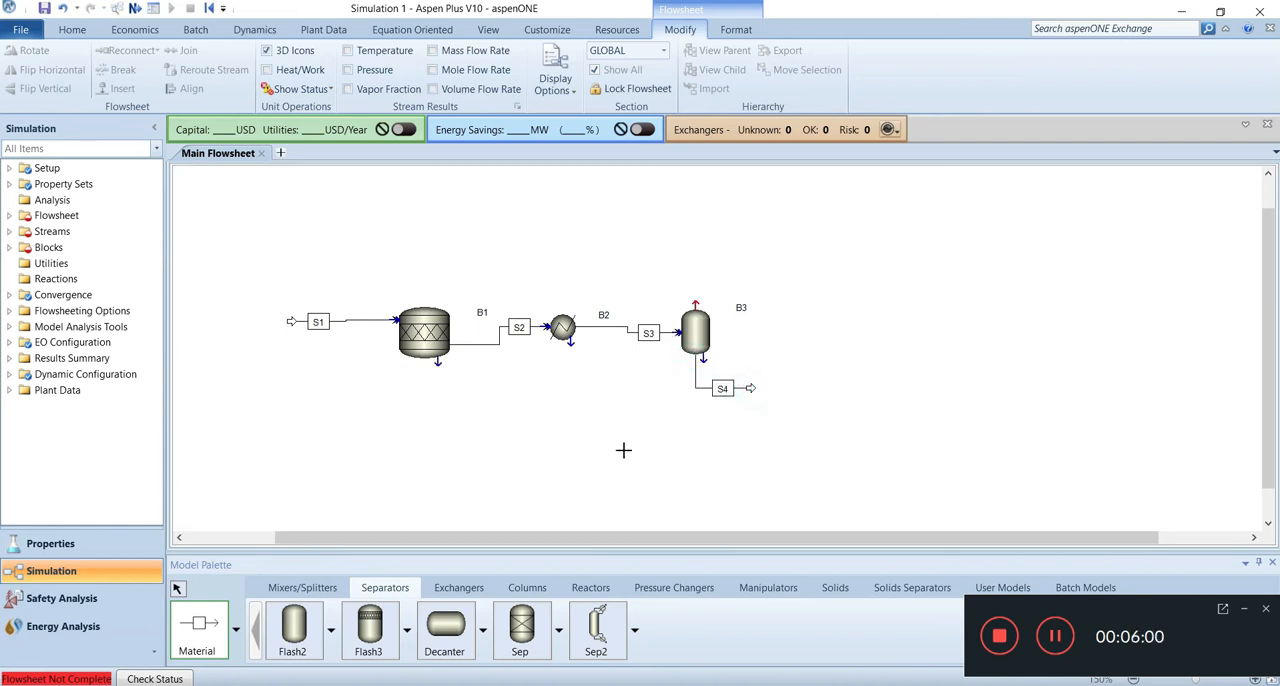
click(696, 303)
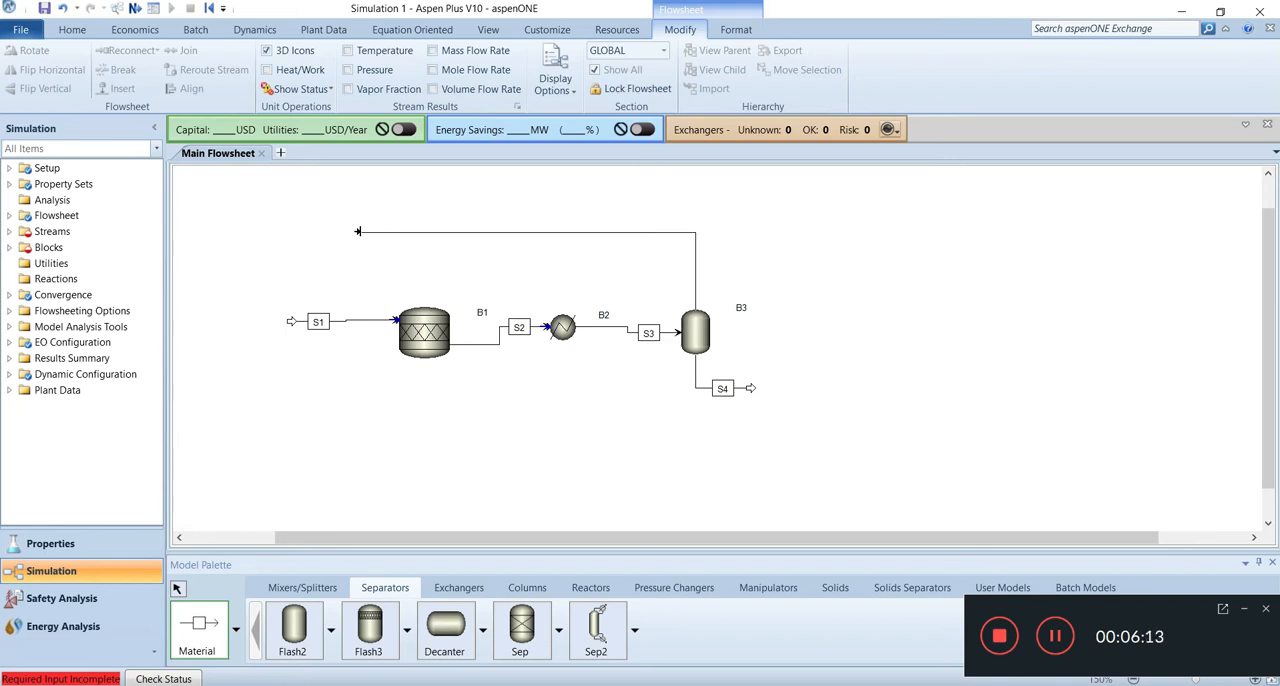
click(393, 319)
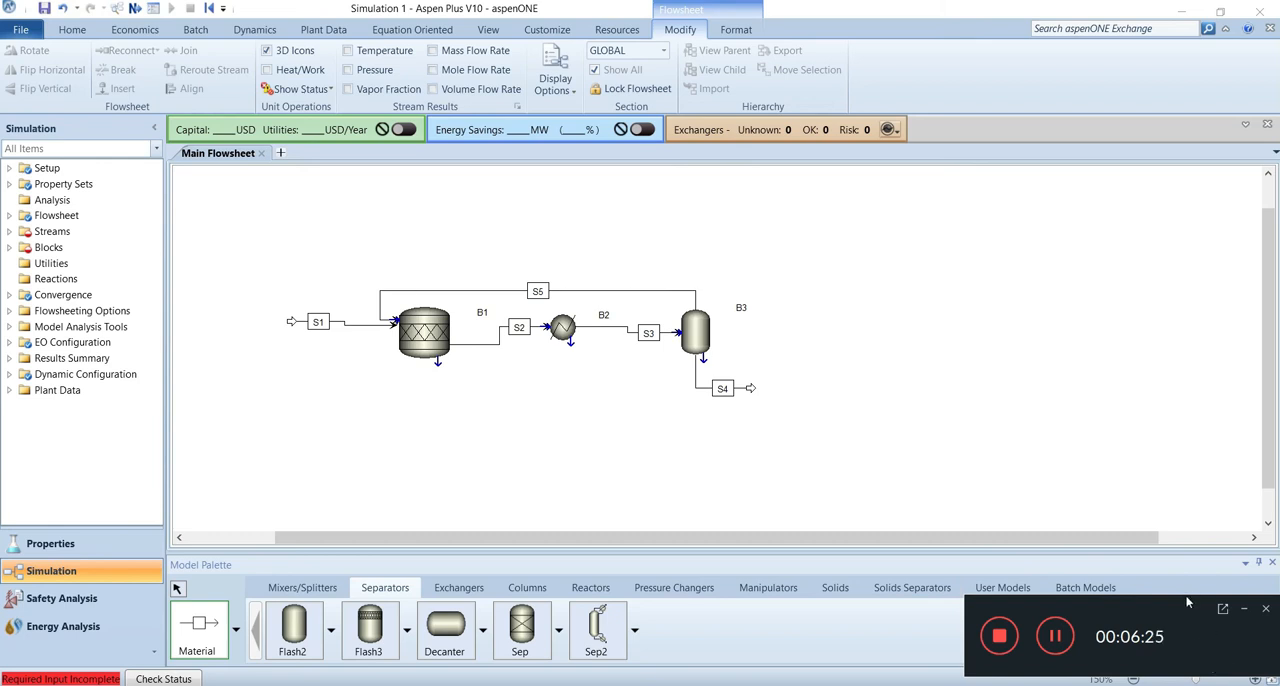
click(1272, 680)
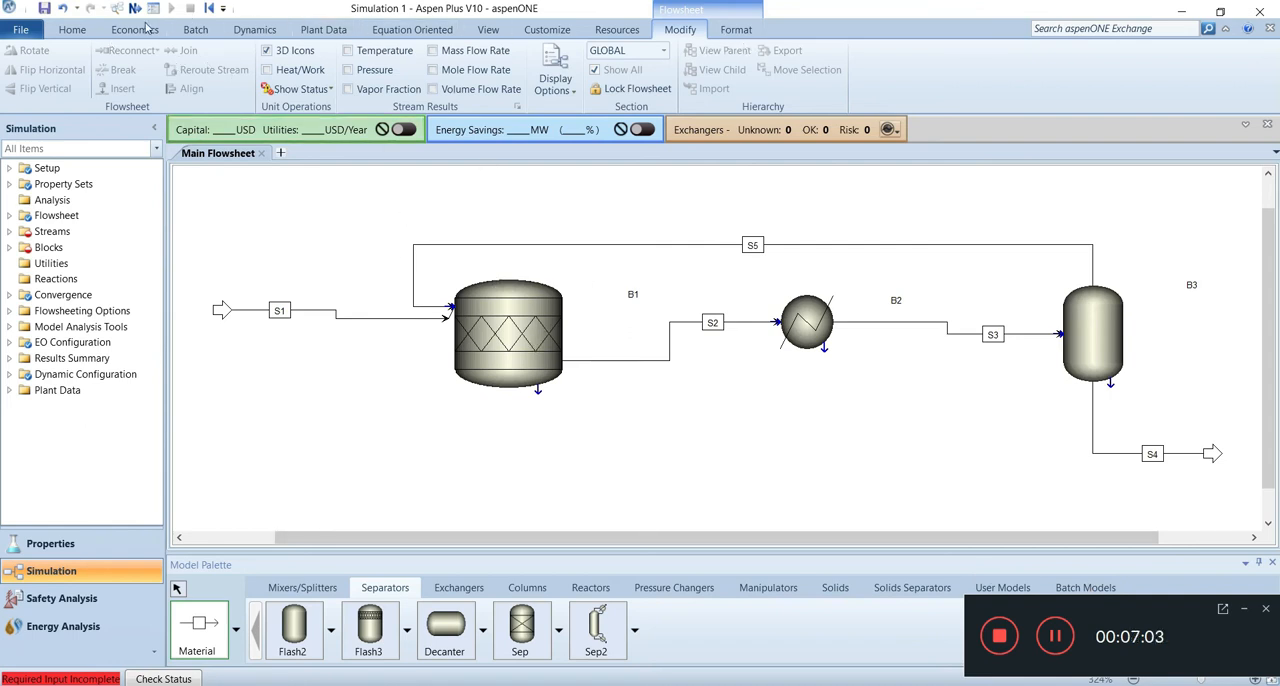
Step: Open the input of feed stream S1 and set its temperature to 220 F and pressure to 36 psia
click(80, 33)
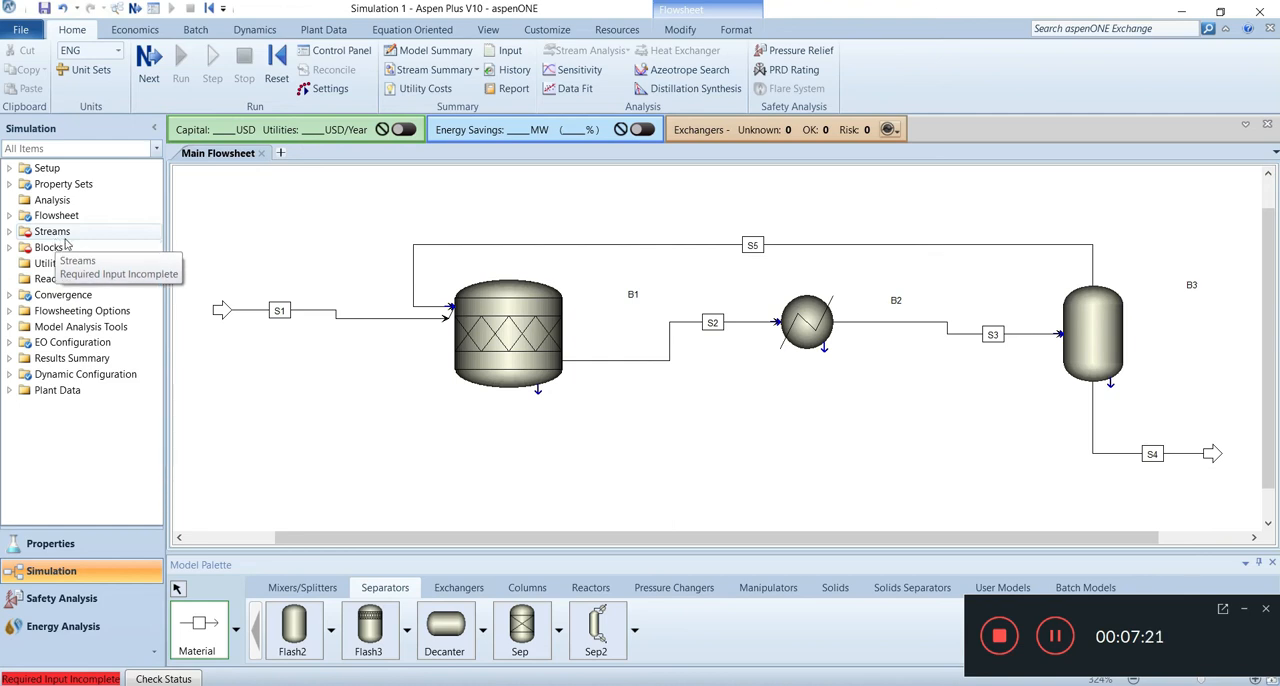
click(148, 60)
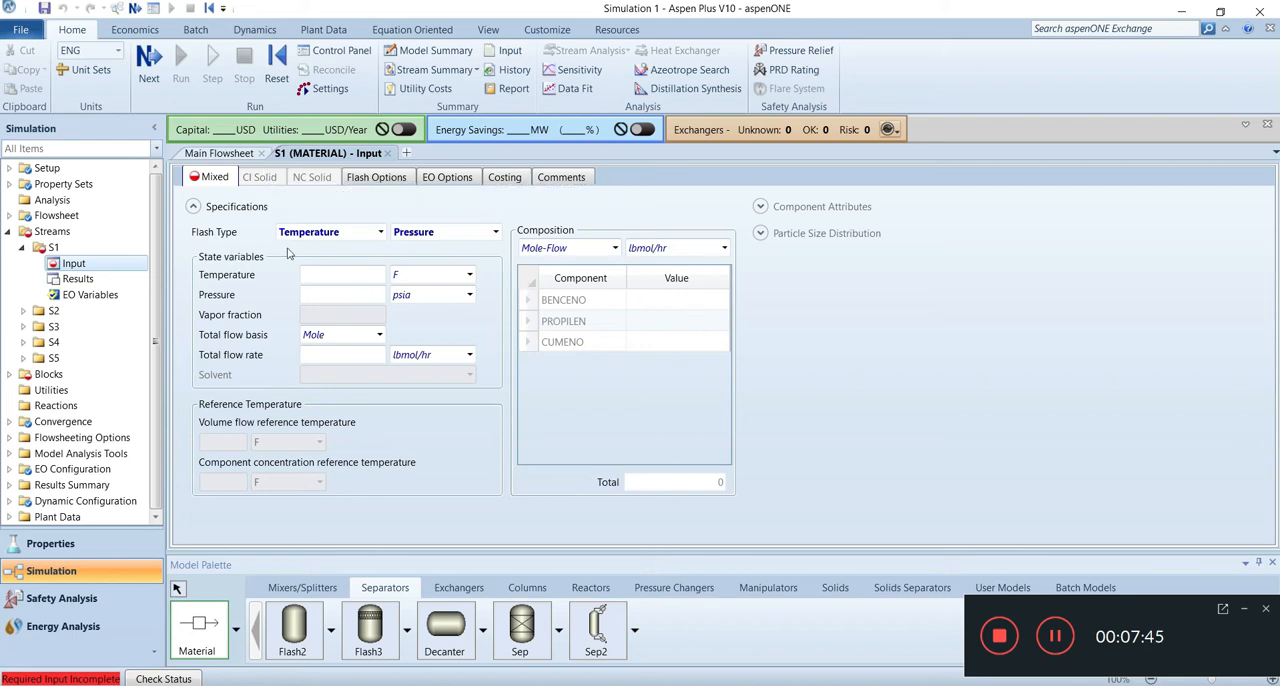
click(381, 233)
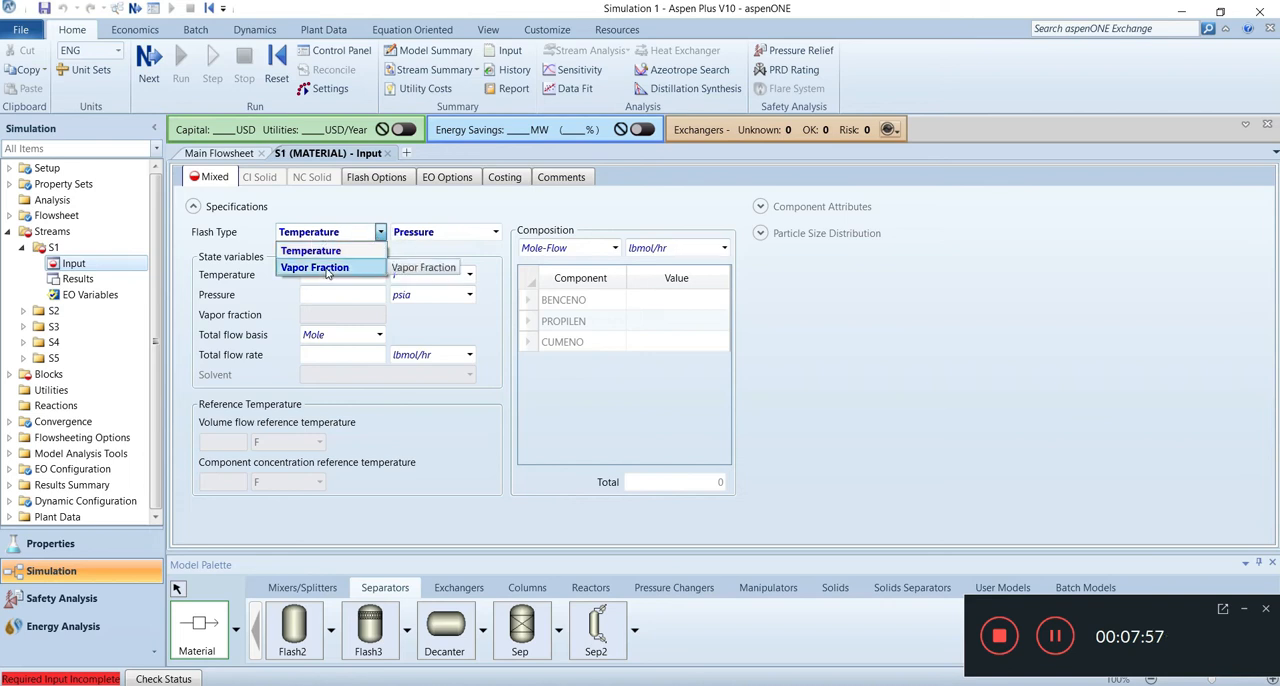
click(357, 211)
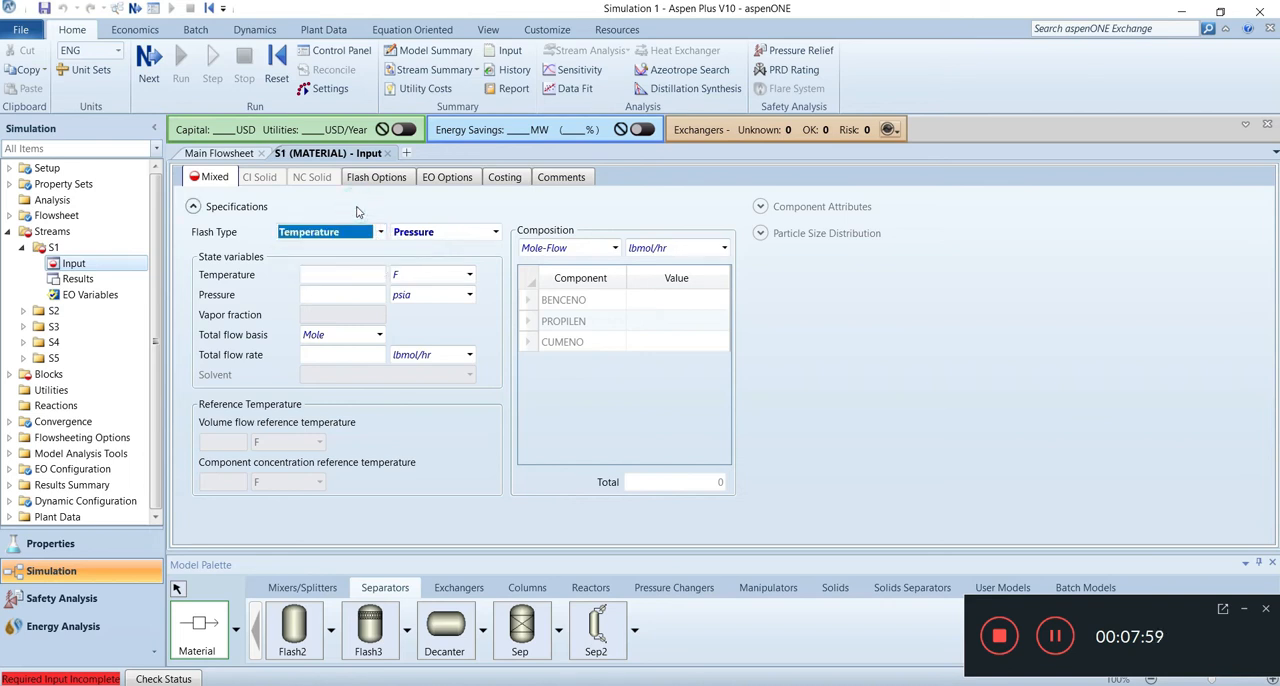
click(361, 276)
text(220)
click(348, 298)
text(36)
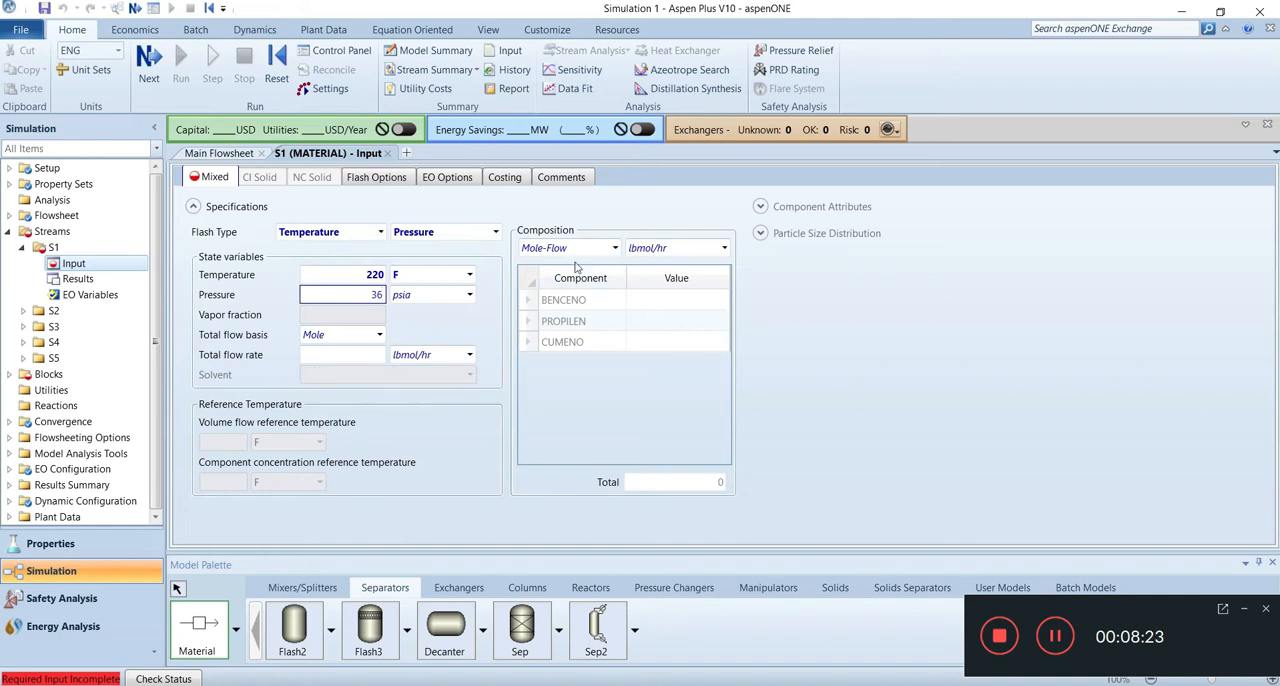
Step: Enter feed mole flows of 40 lbmol/hr for BENCENO and 40 lbmol/hr for PROPILEN
click(655, 300)
text(40)
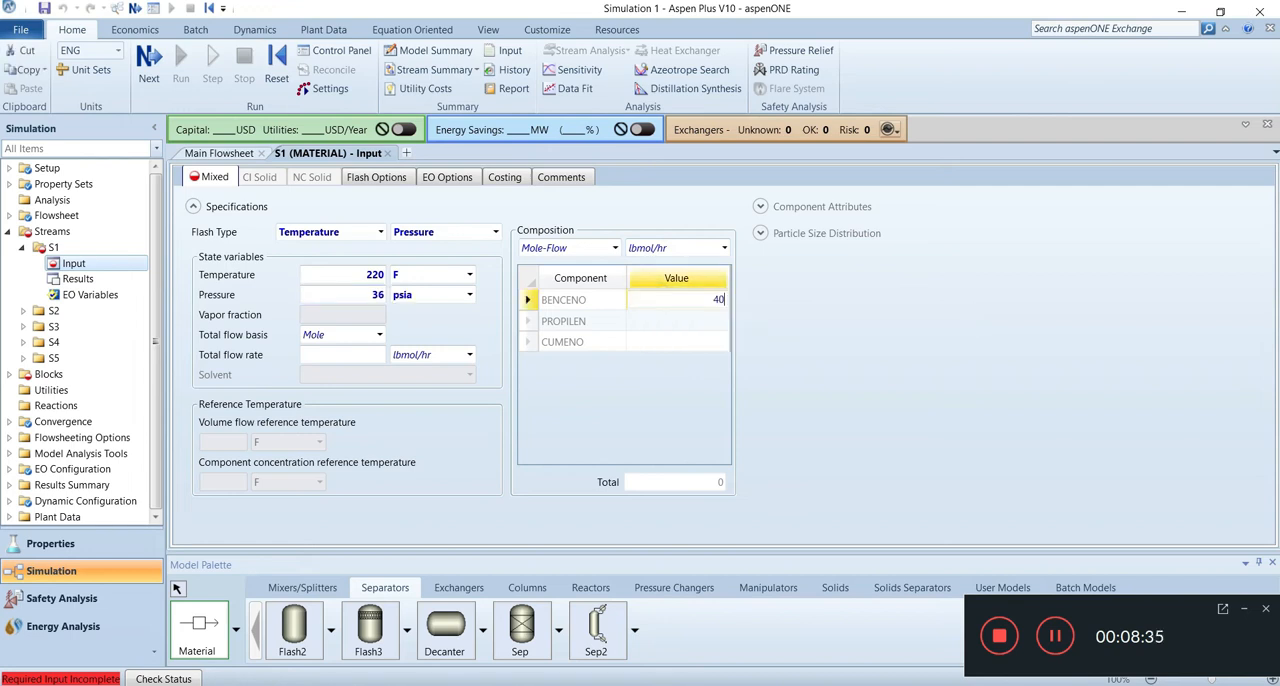
click(668, 325)
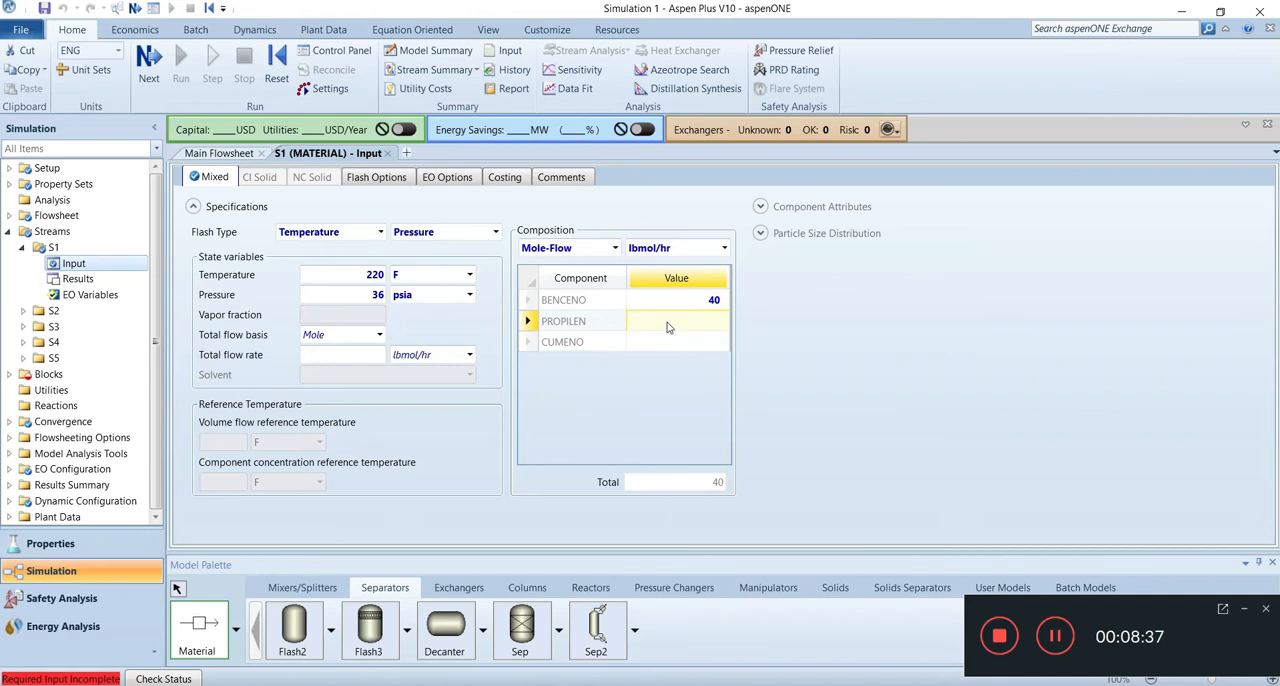
text(40)
click(655, 396)
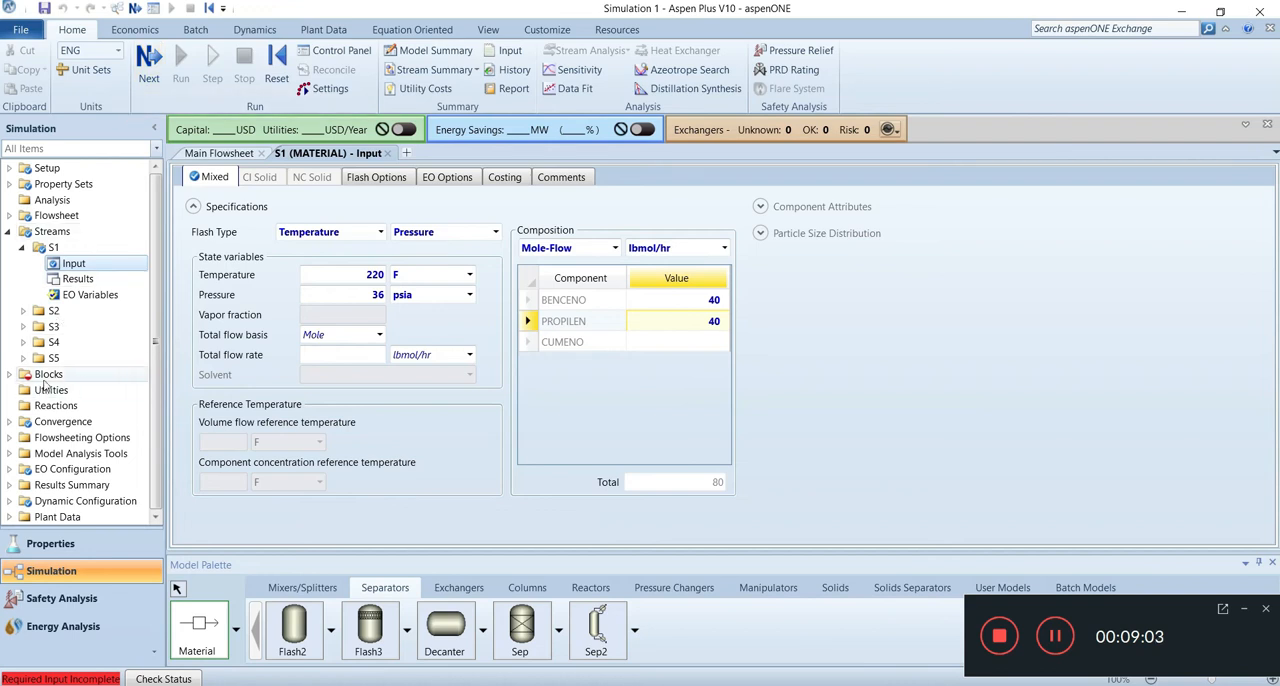
Step: Specify reactor B1 by pressure and duty, with a pressure of 0 psia and a duty of 0 Btu/hr
click(148, 75)
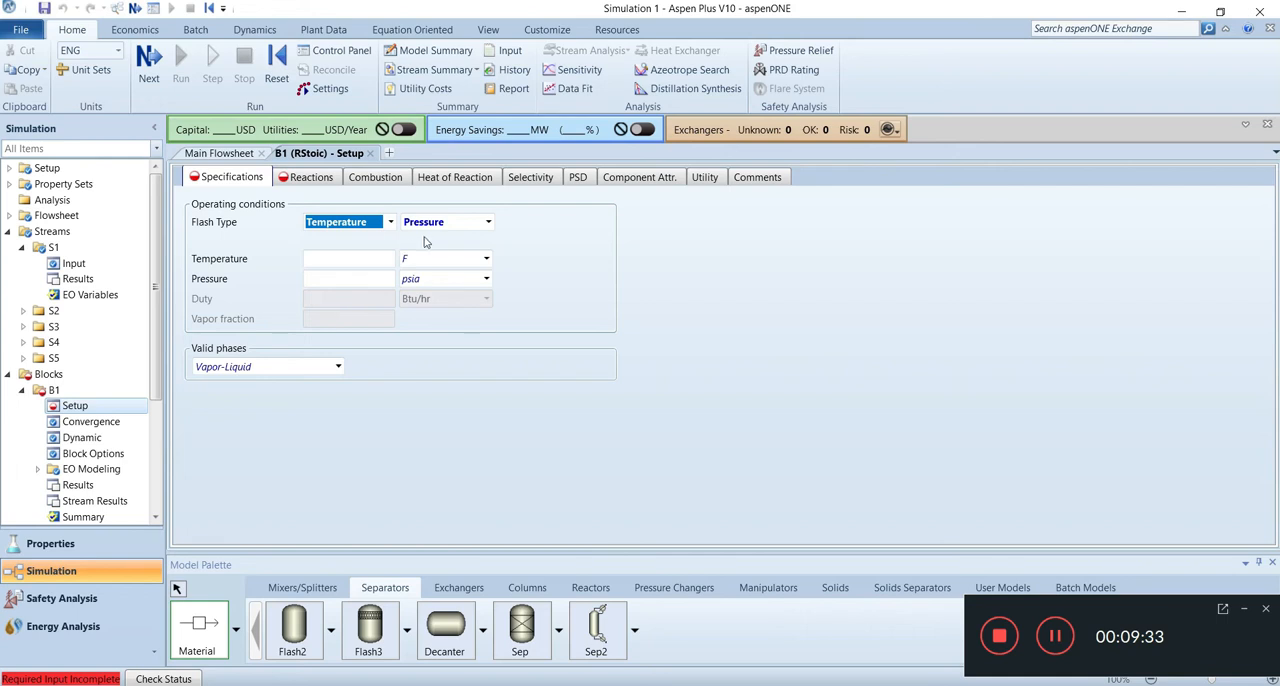
mouse_move(258, 291)
click(391, 224)
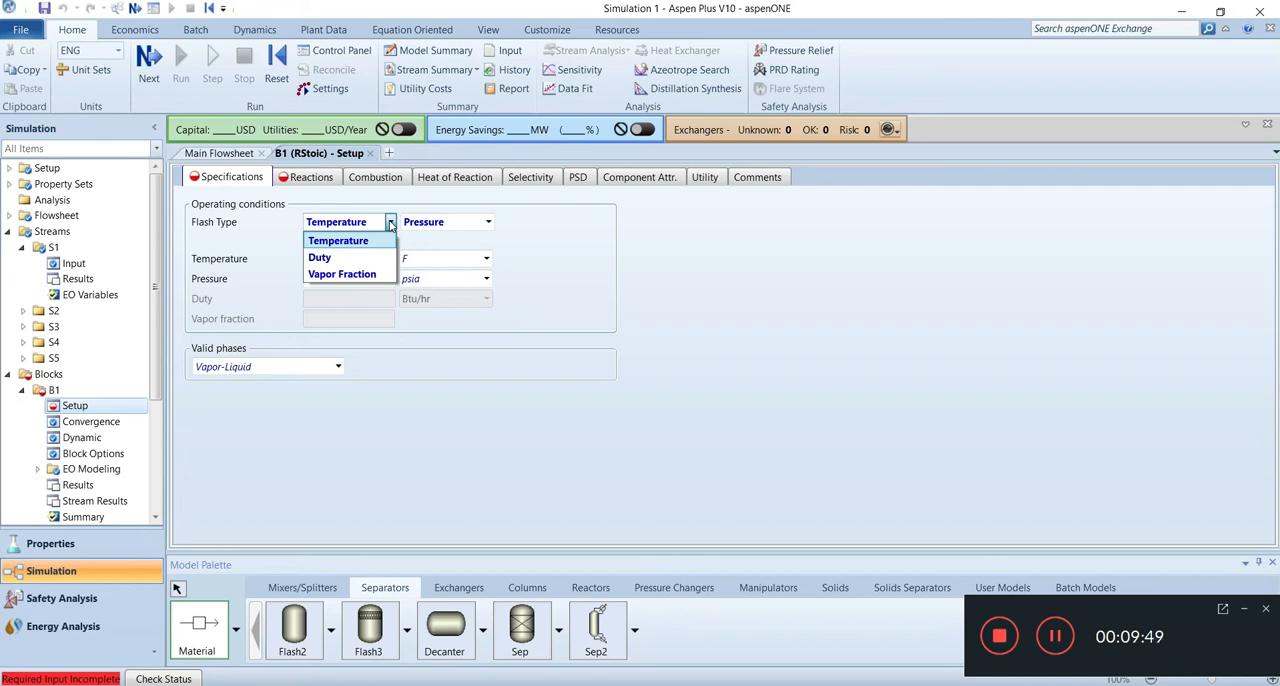
click(325, 258)
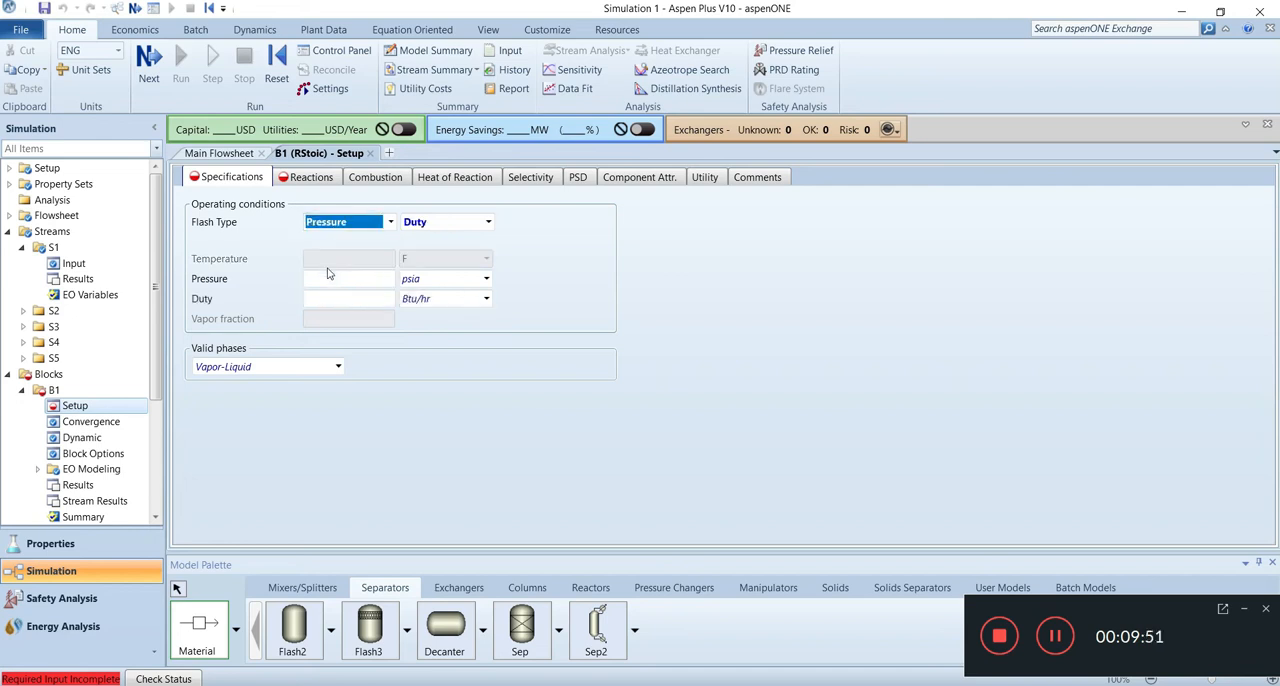
click(318, 300)
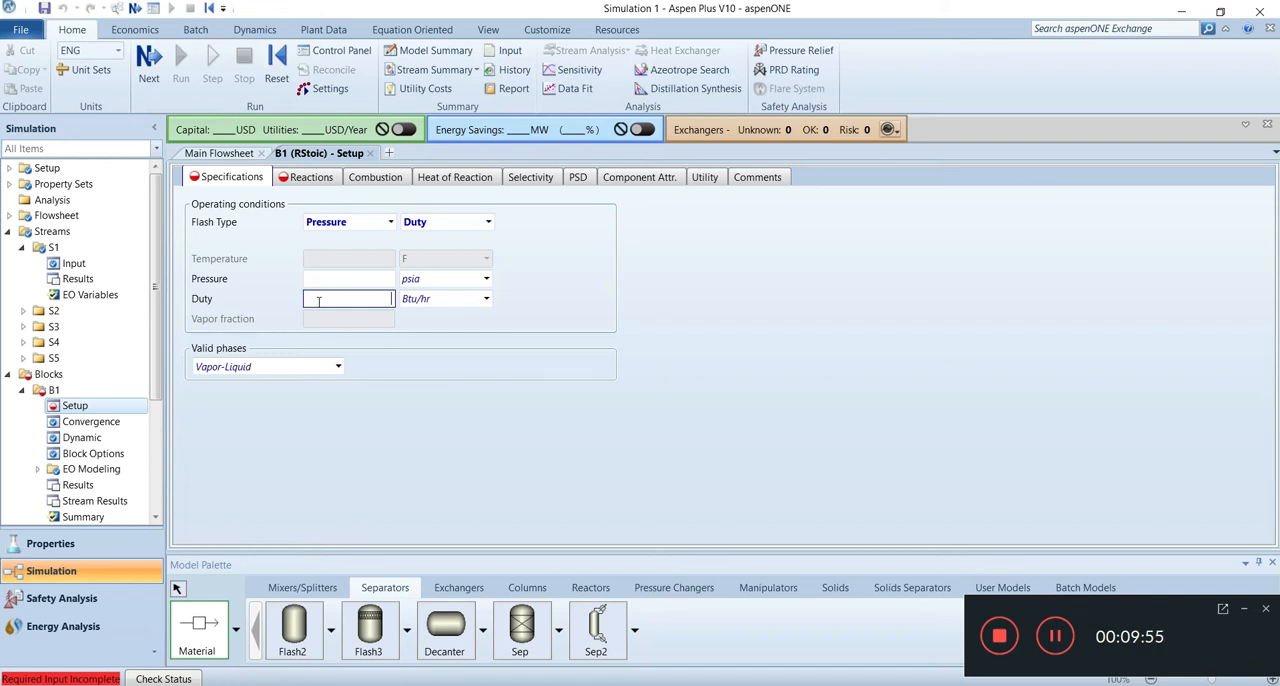
text(0)
click(345, 279)
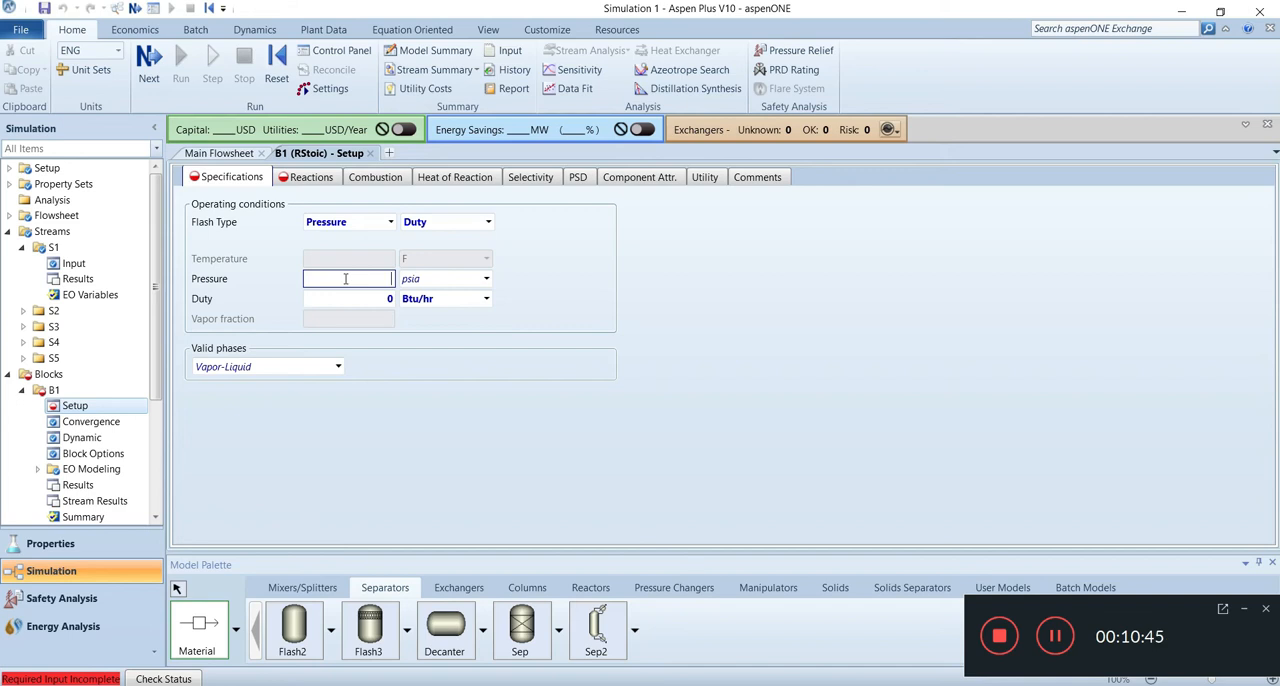
text(0)
key(Return)
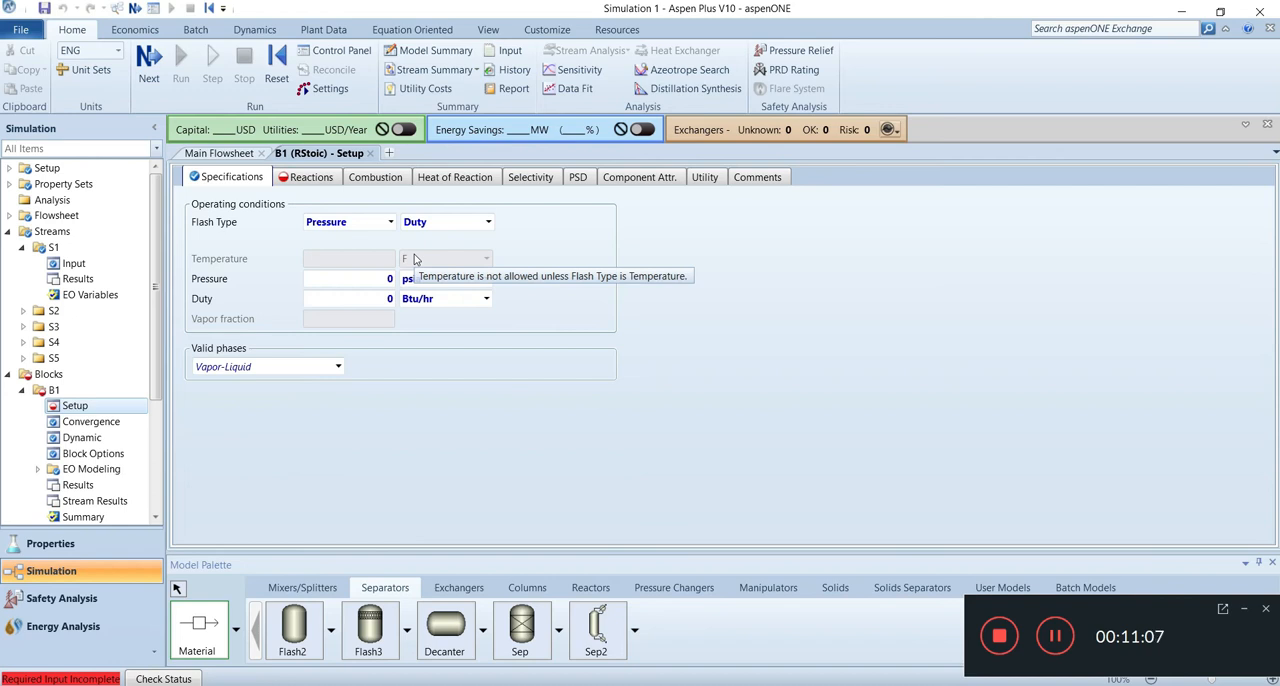
Step: Add a new reaction to reactor B1 with BENCENO and PROPILEN as reactants and CUMENO as product
click(322, 180)
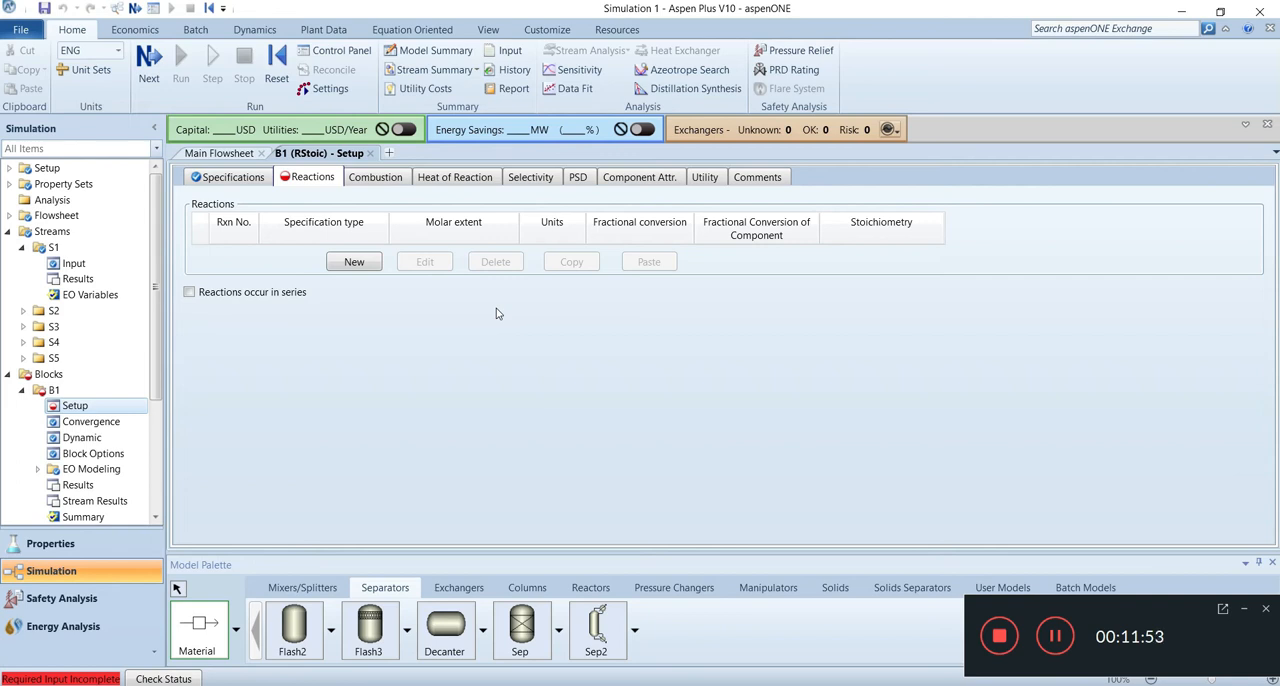
click(352, 265)
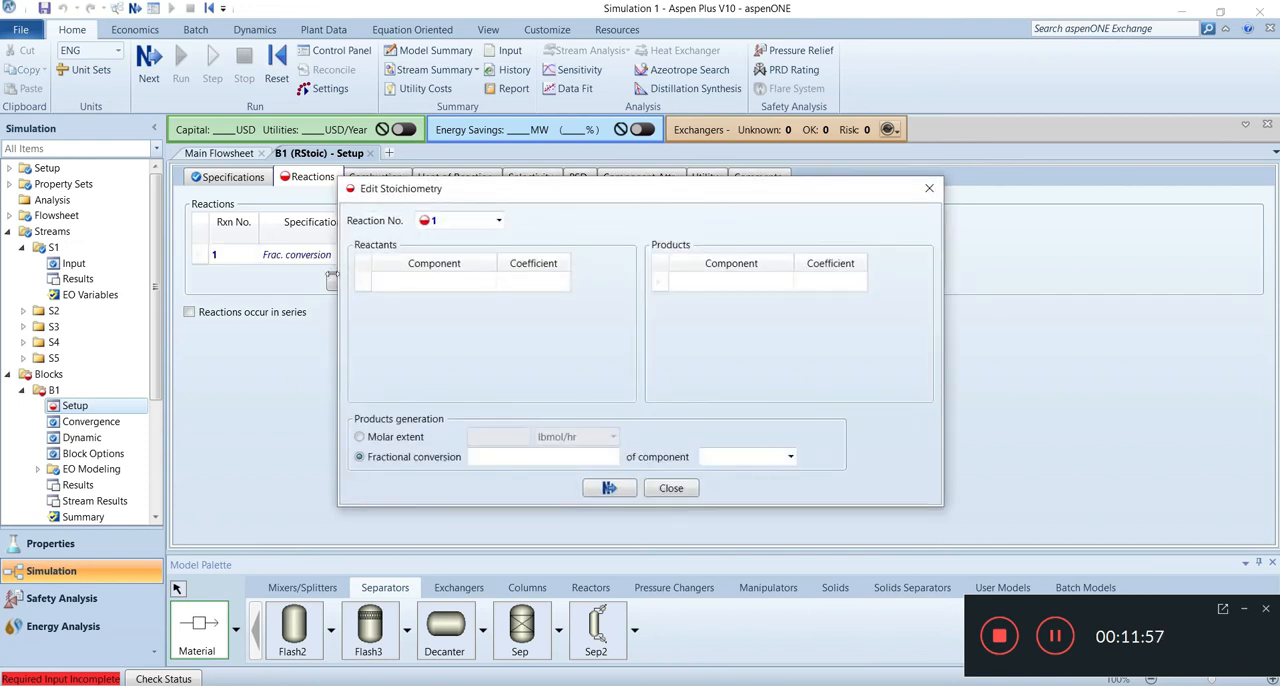
click(492, 282)
click(492, 282)
click(450, 317)
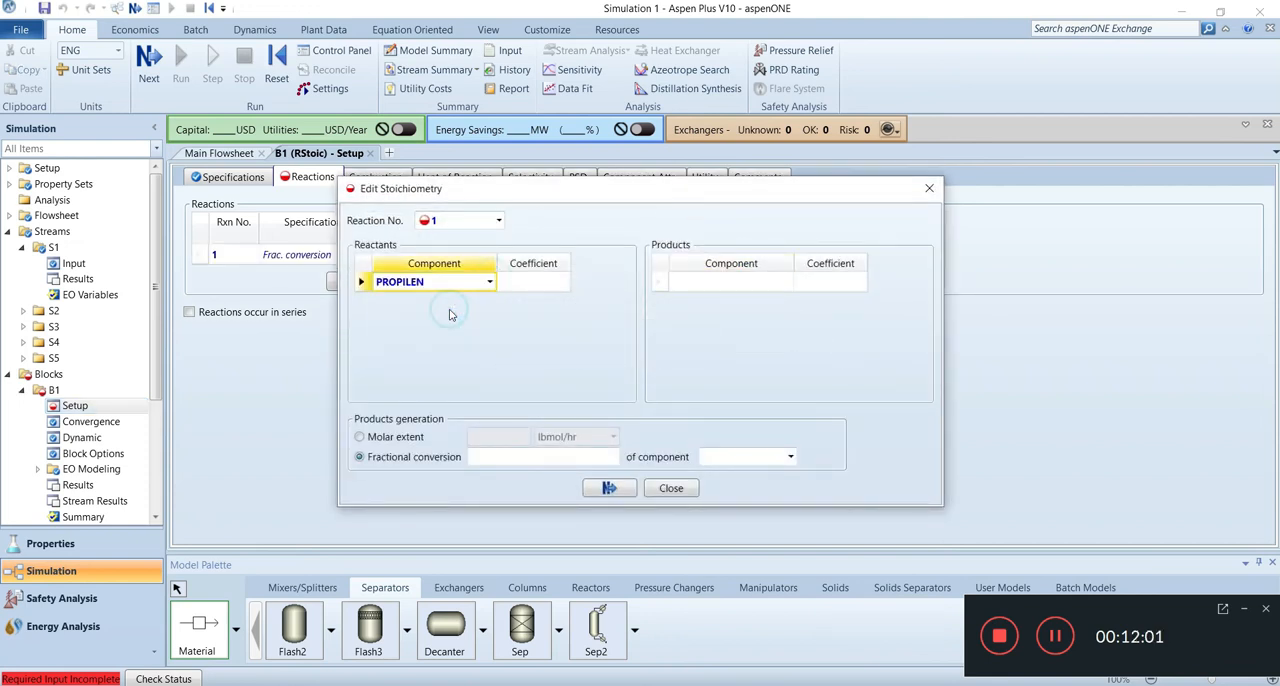
click(491, 283)
click(488, 299)
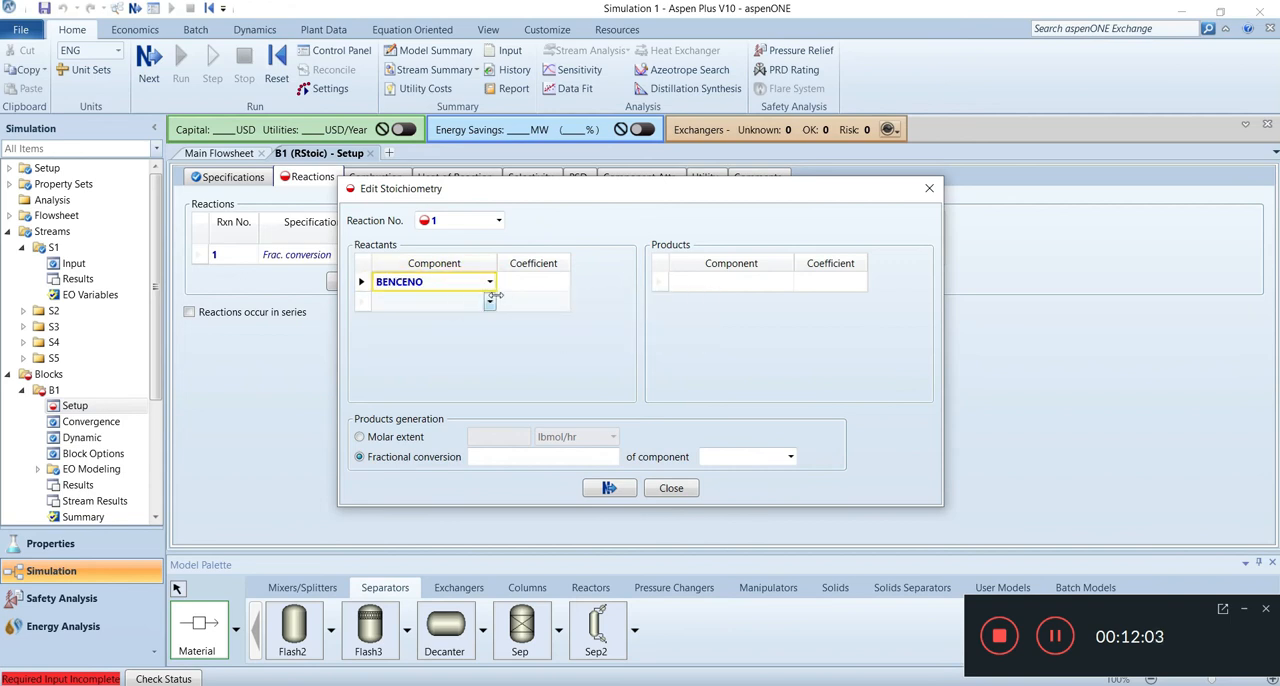
click(489, 302)
click(405, 337)
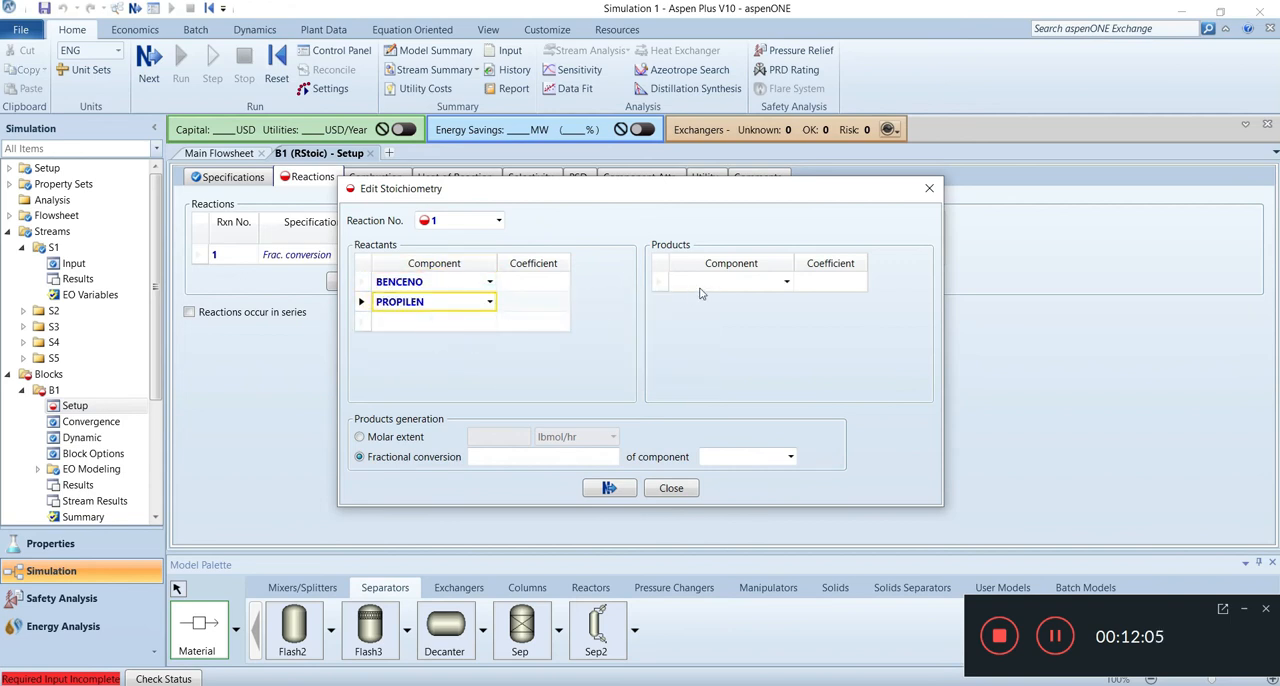
click(717, 281)
click(787, 282)
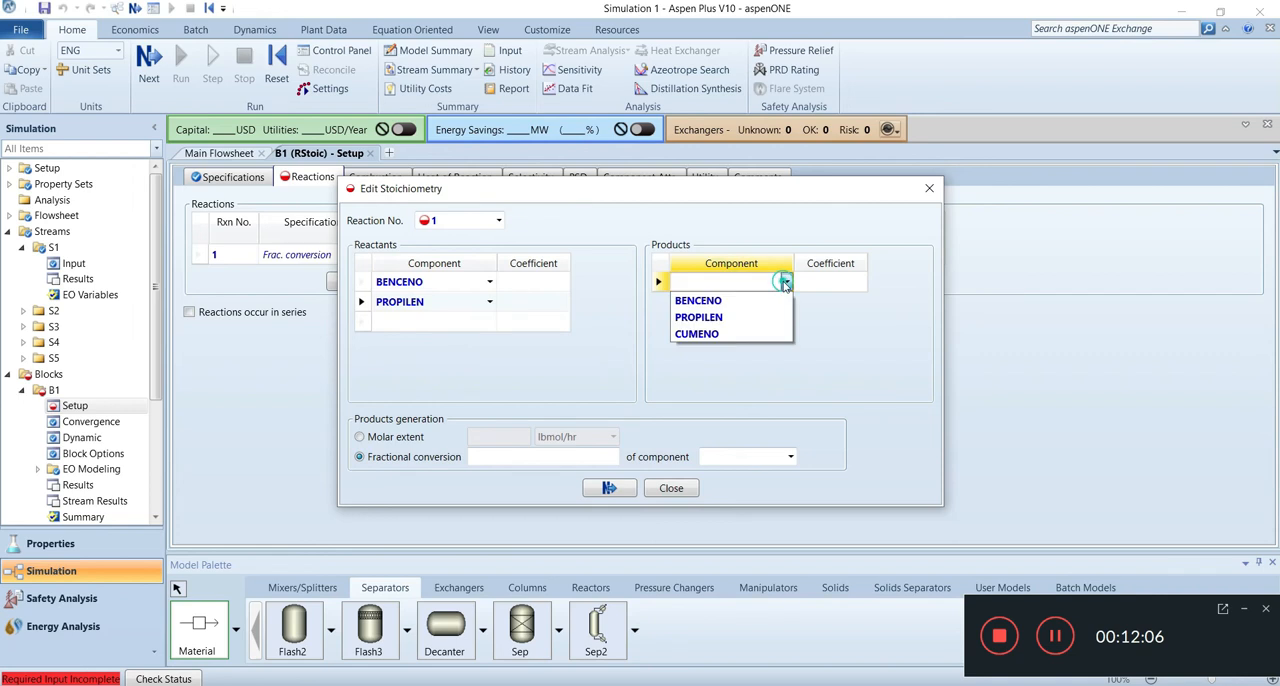
click(730, 334)
Step: Set the stoichiometric coefficients to -1 for BENCENO, -1 for PROPILEN and 1 for CUMENO
click(541, 282)
text(1)
click(540, 303)
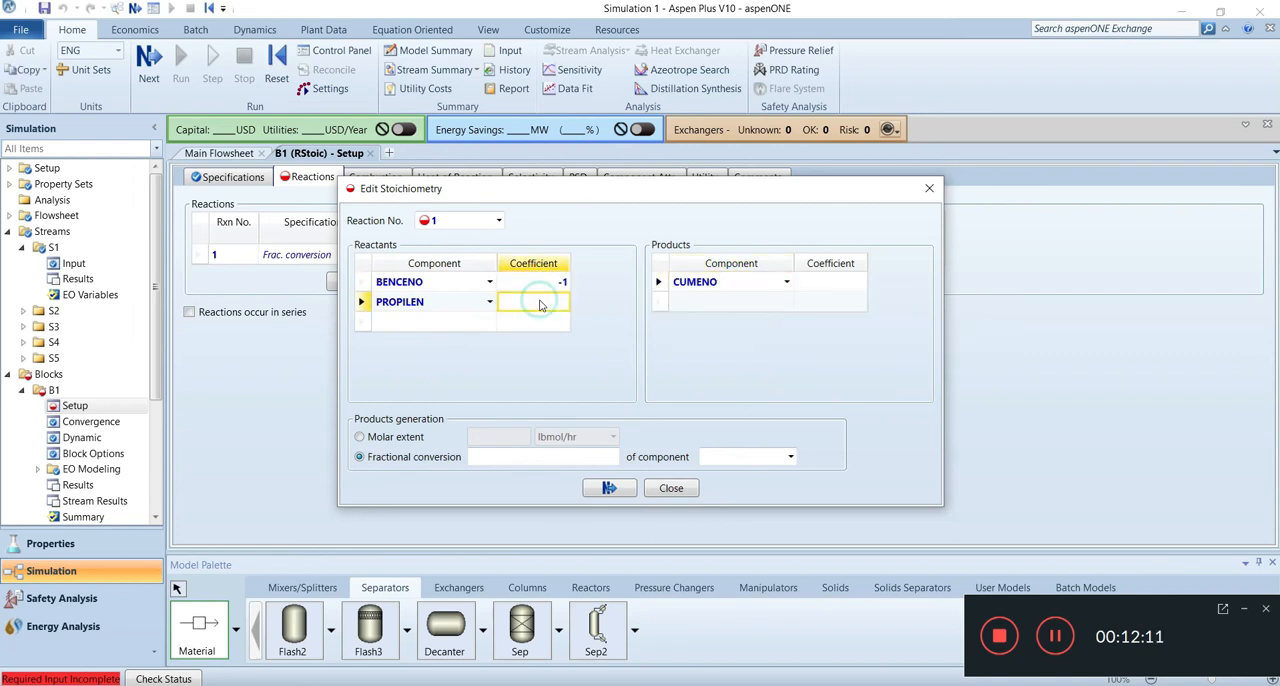
text(1)
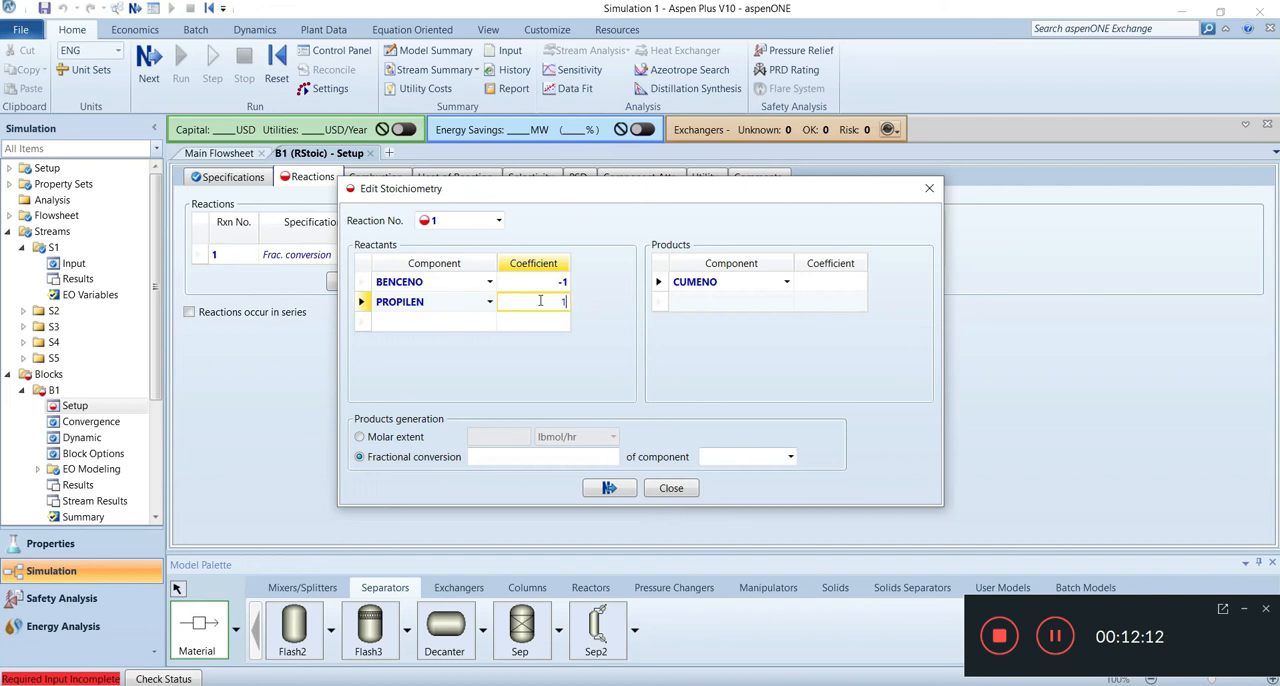
click(833, 287)
text(1)
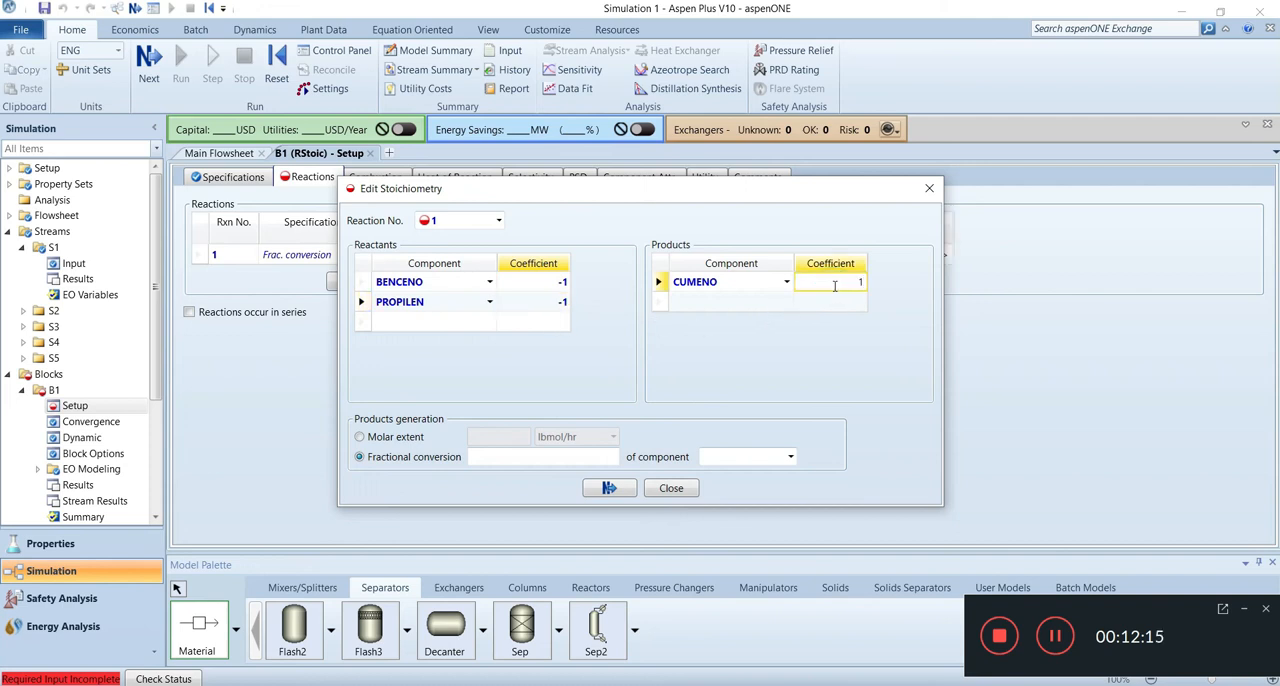
click(836, 353)
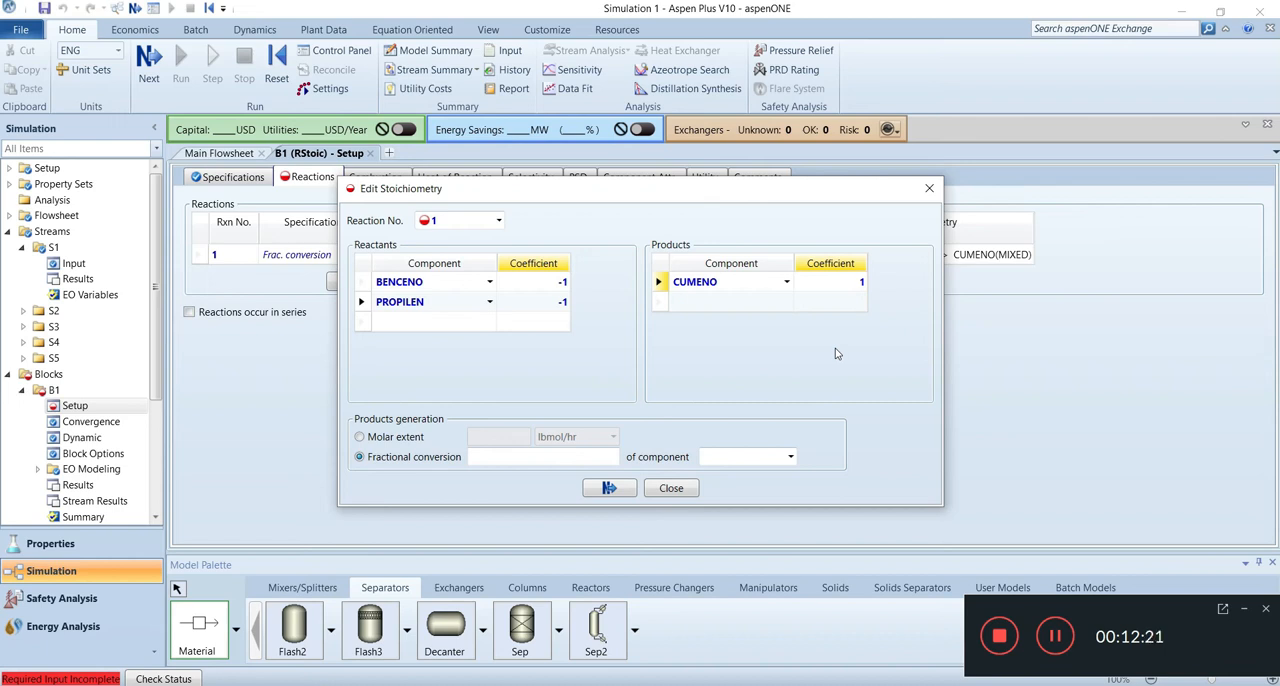
Step: Set the reaction's fractional conversion to 0.9 of component PROPILEN and finish the stoichiometry definition
click(524, 457)
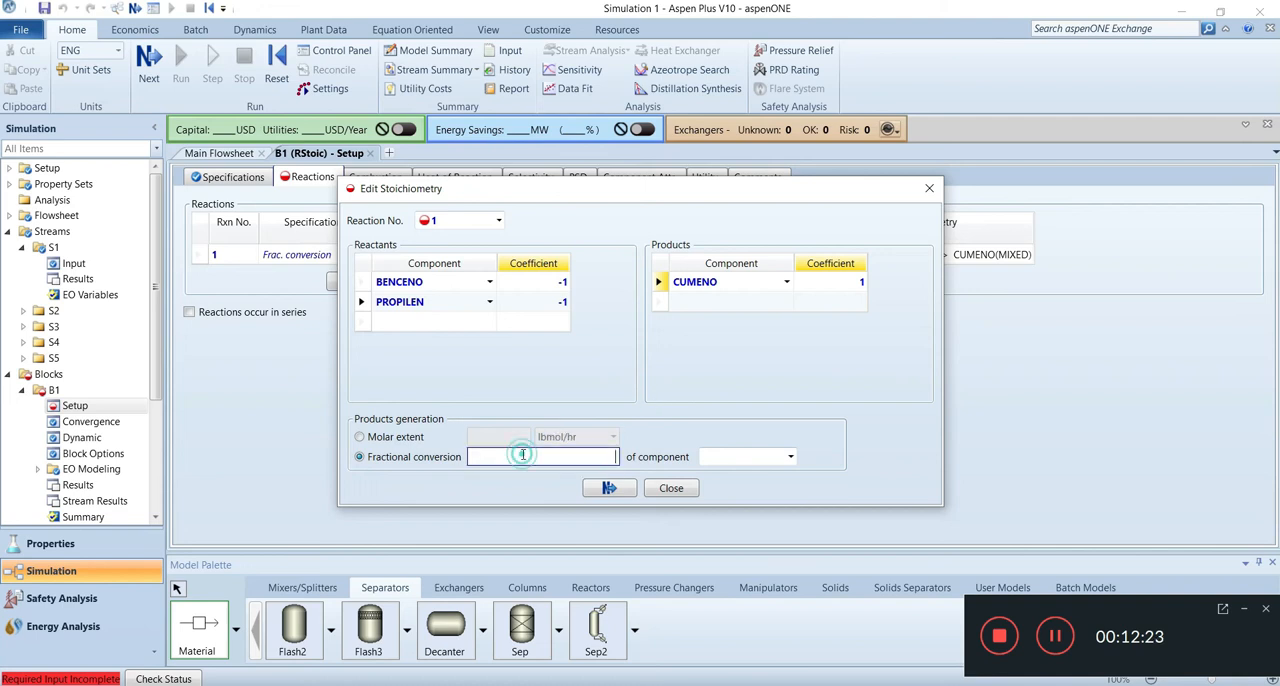
text(0.9)
click(791, 457)
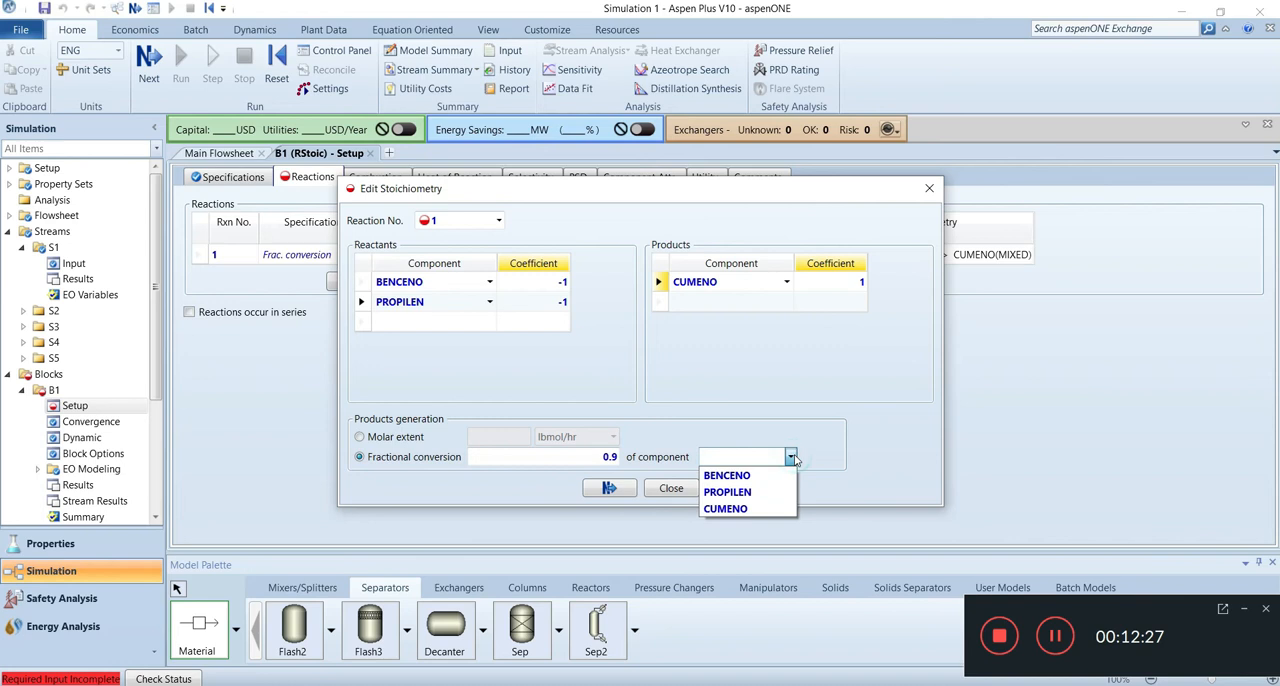
click(755, 489)
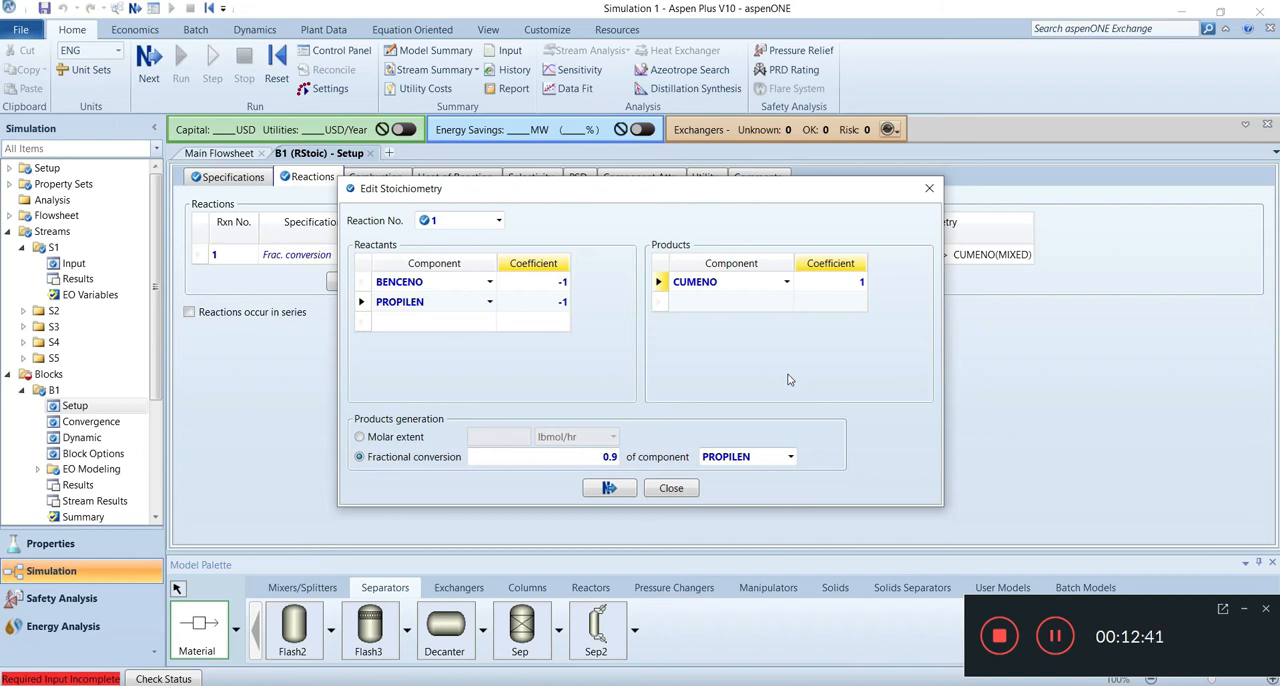
click(628, 489)
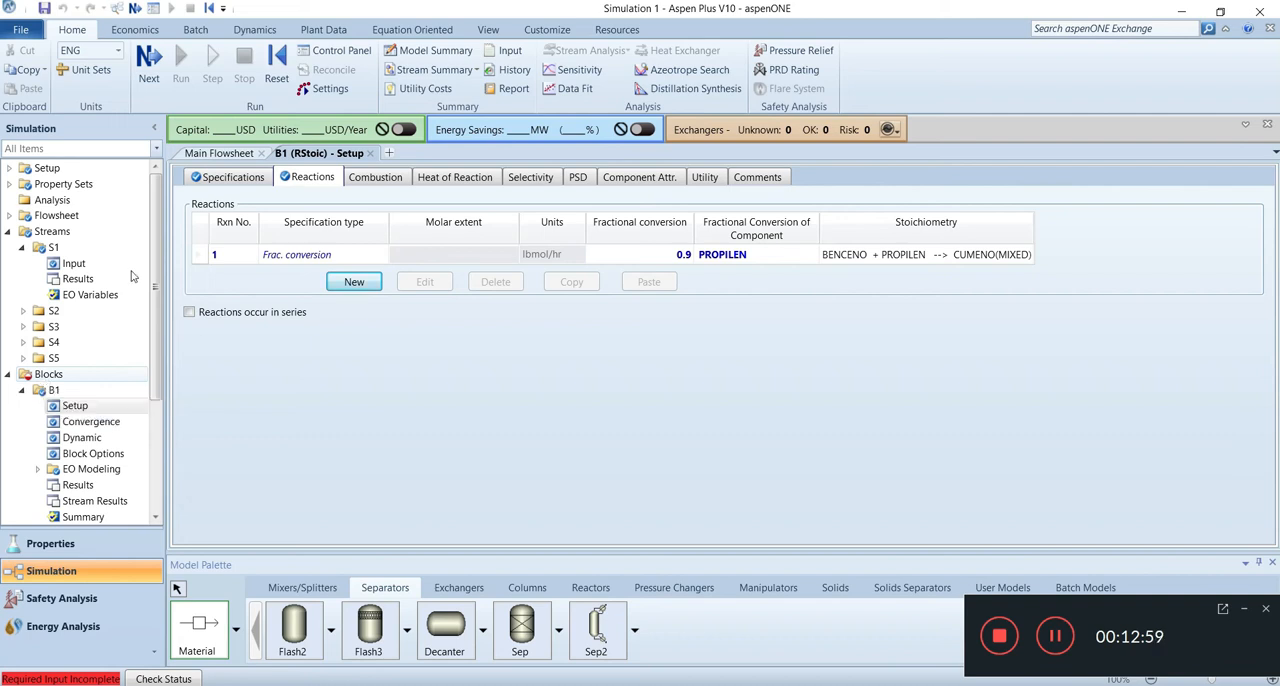
Step: Open the input of heater B2 and set its temperature to 130 F and pressure to -0.1 psia
click(150, 60)
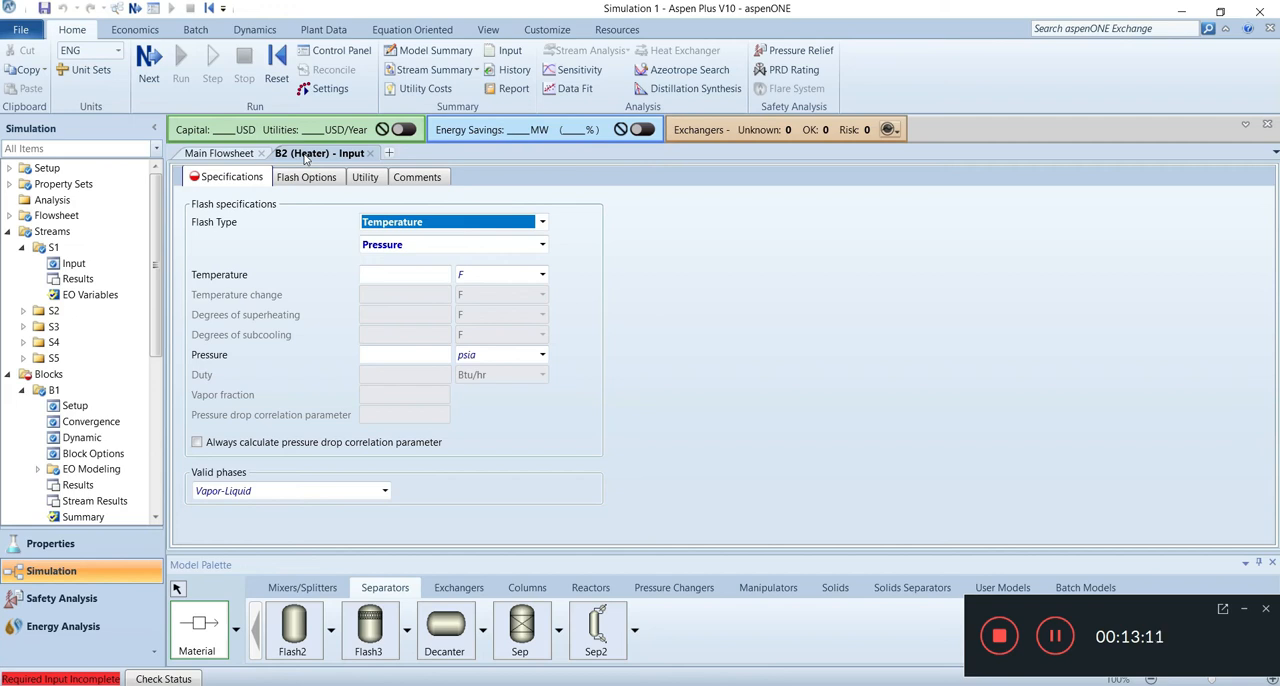
click(430, 274)
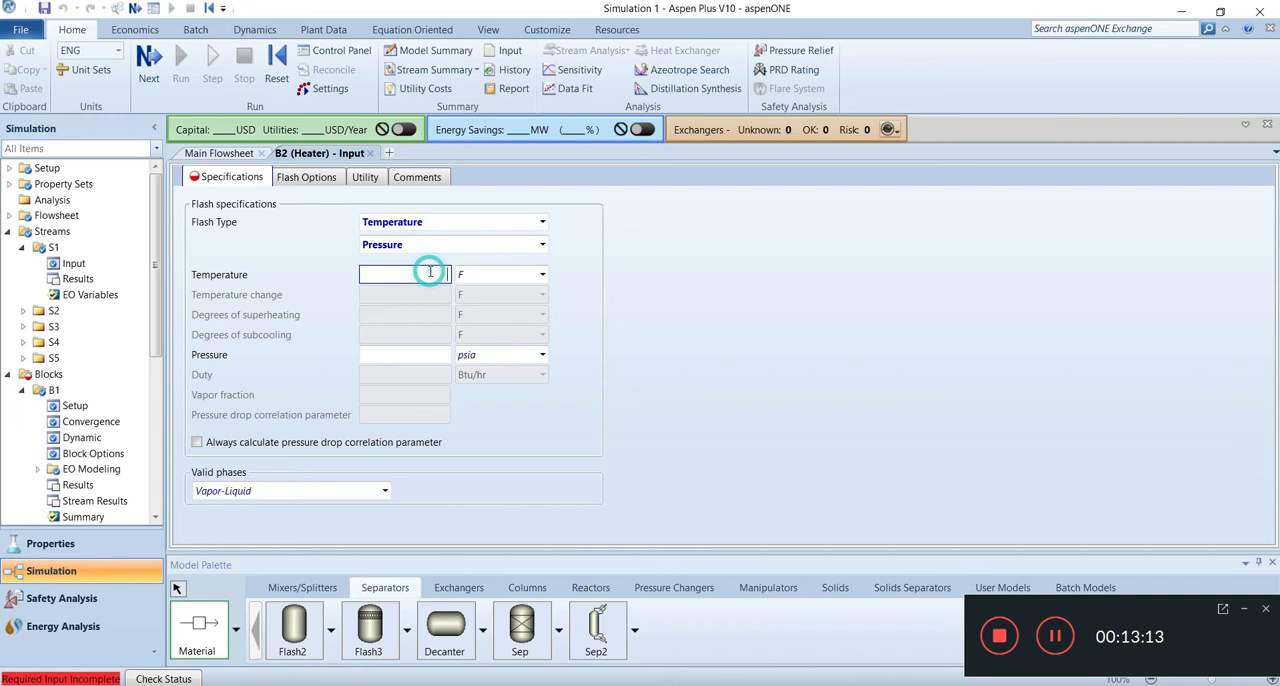
text(130)
click(431, 354)
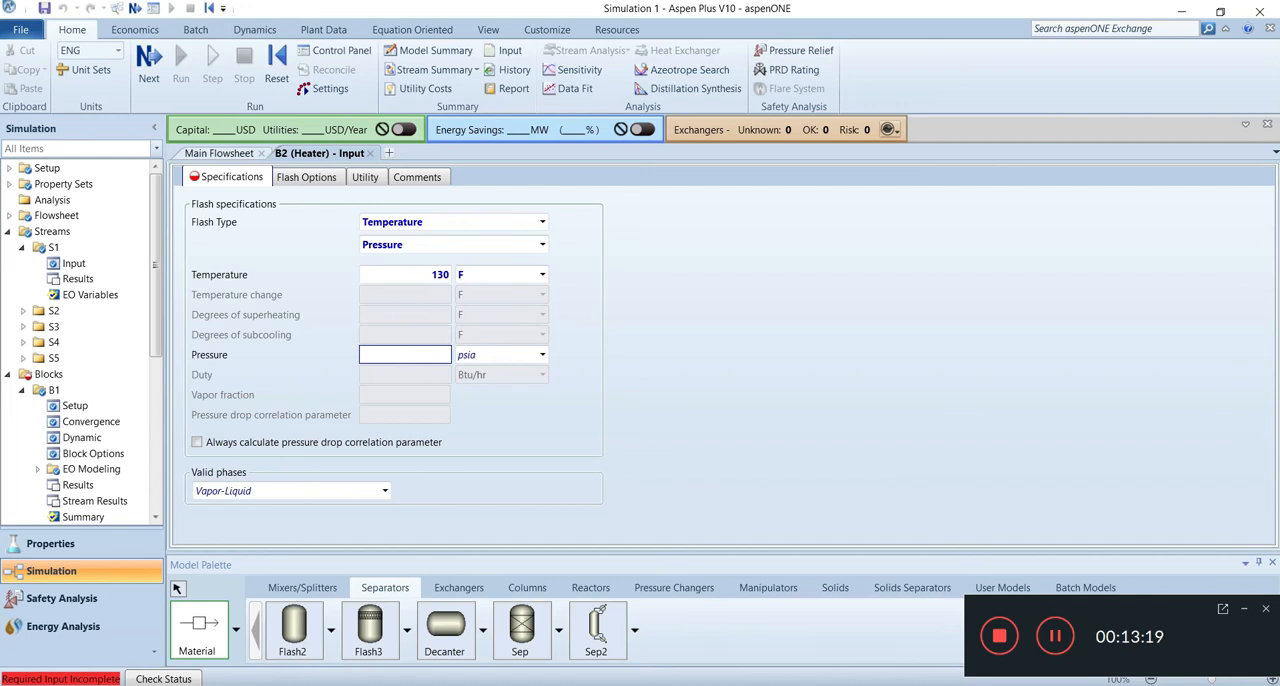
text(-0.0)
key(BackSpace)
text(1)
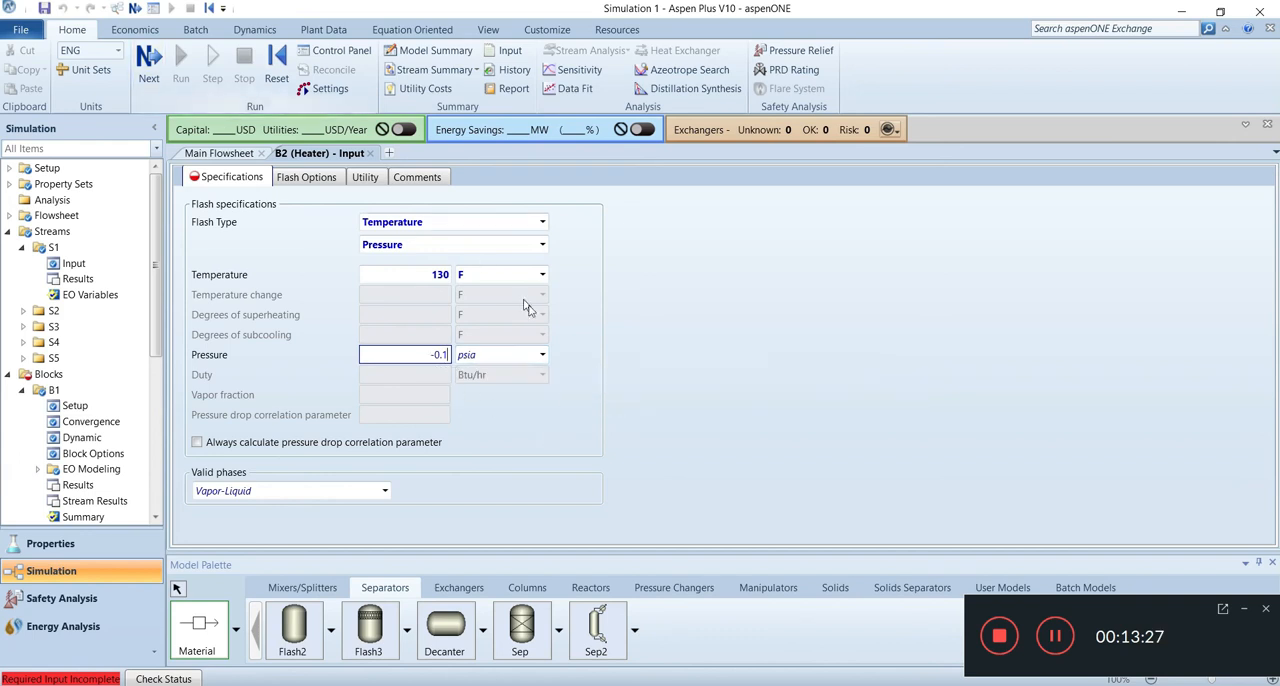
key(Return)
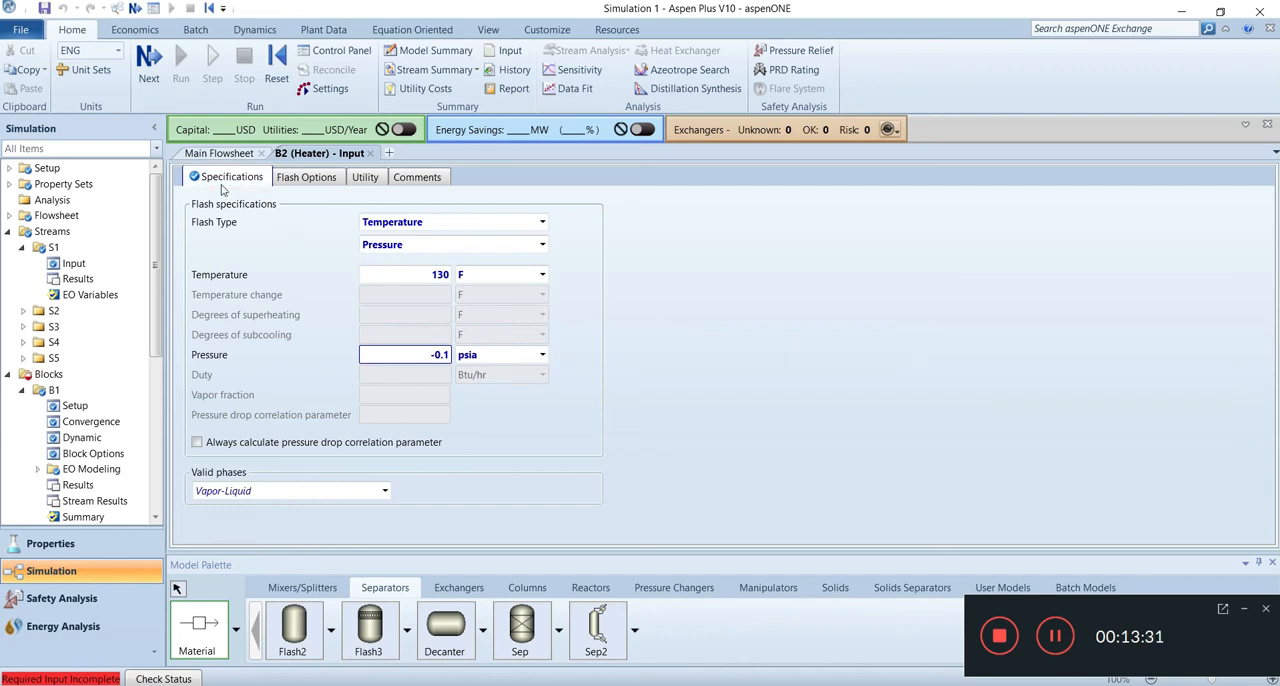
Step: Specify flash separator B3 by duty and pressure, with a pressure of 1 atm and a duty of 0 Btu/hr
click(152, 60)
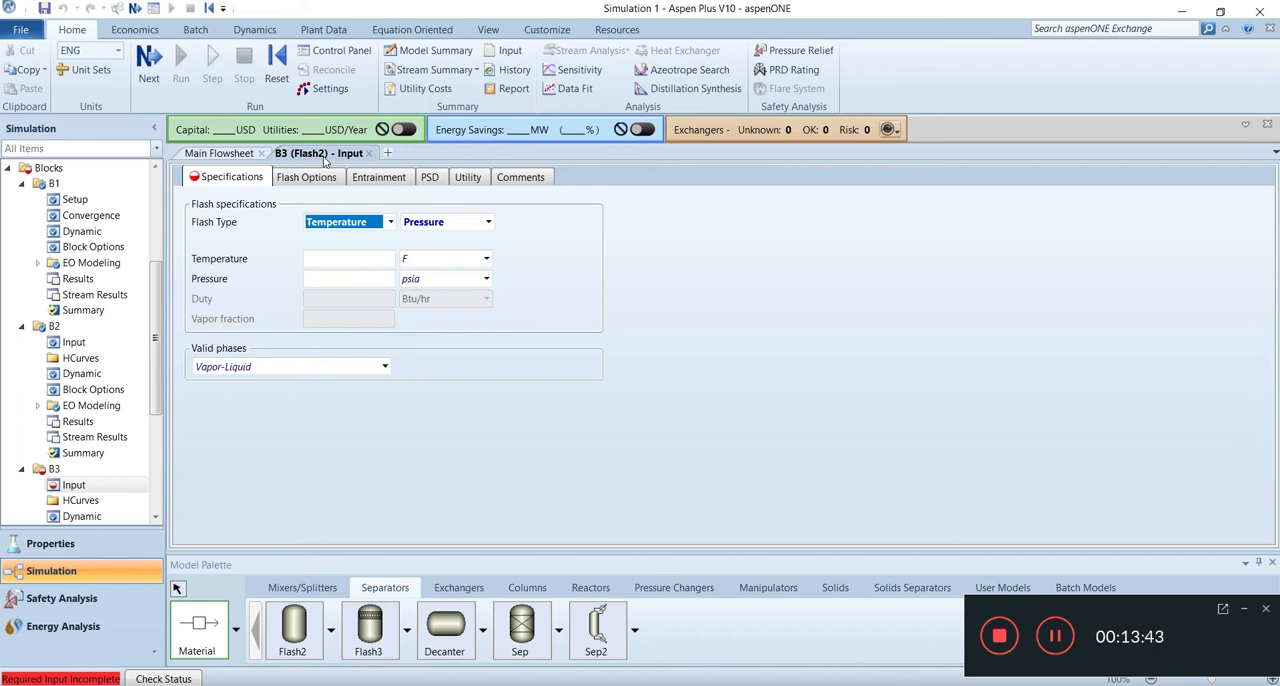
click(391, 224)
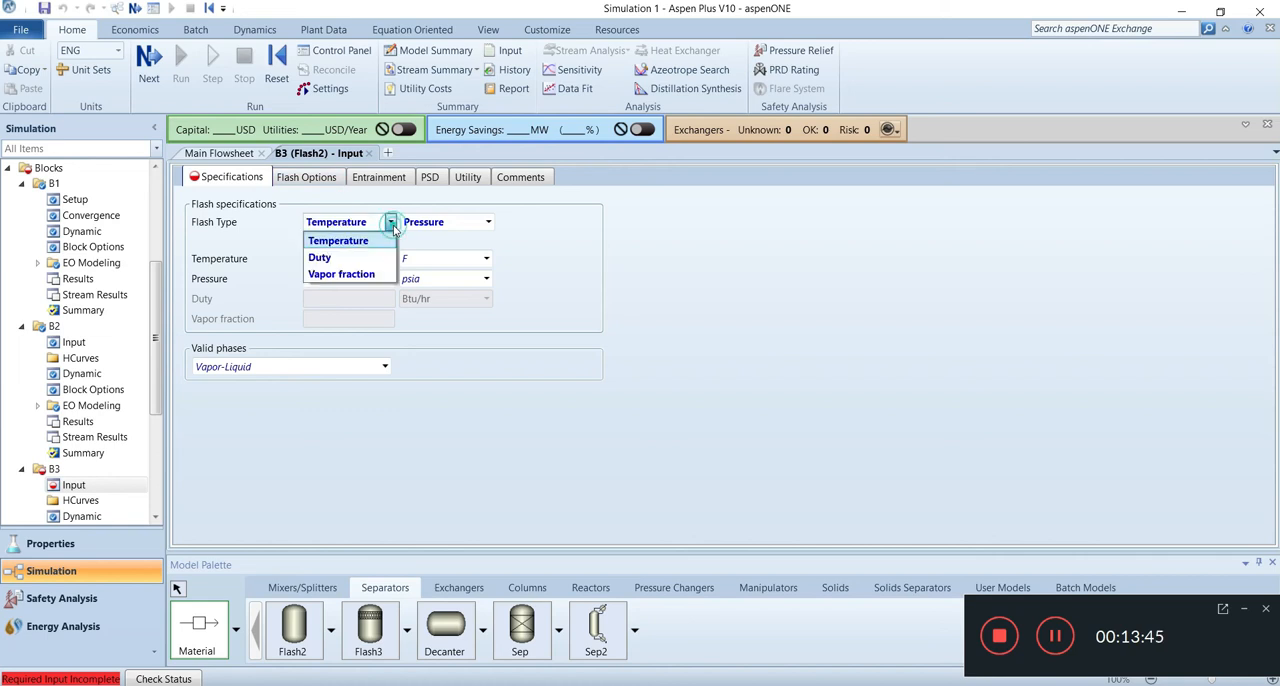
click(365, 257)
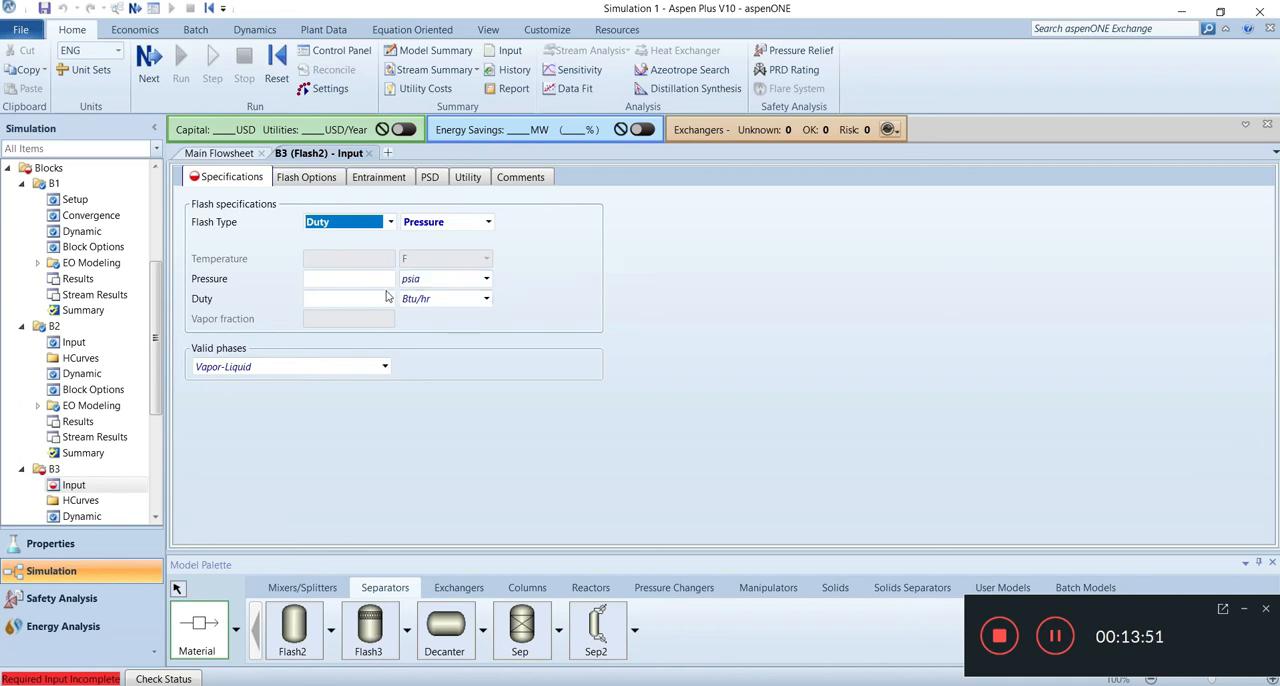
click(377, 279)
text(1)
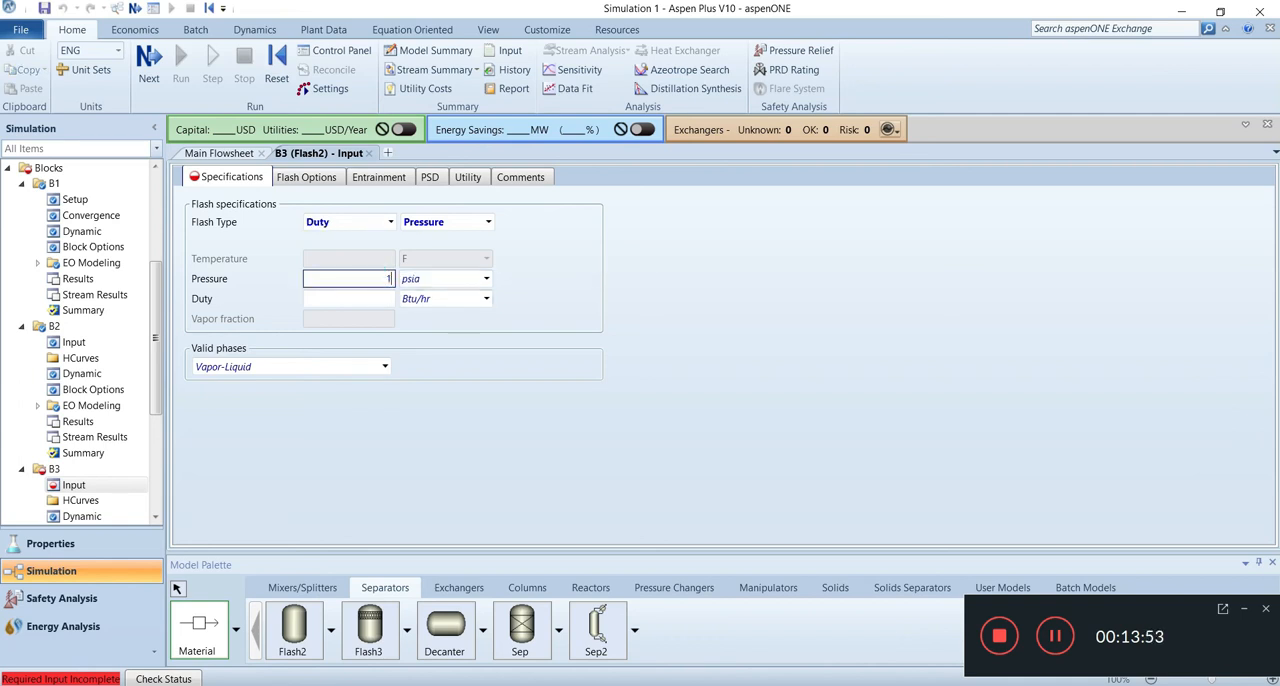
click(486, 279)
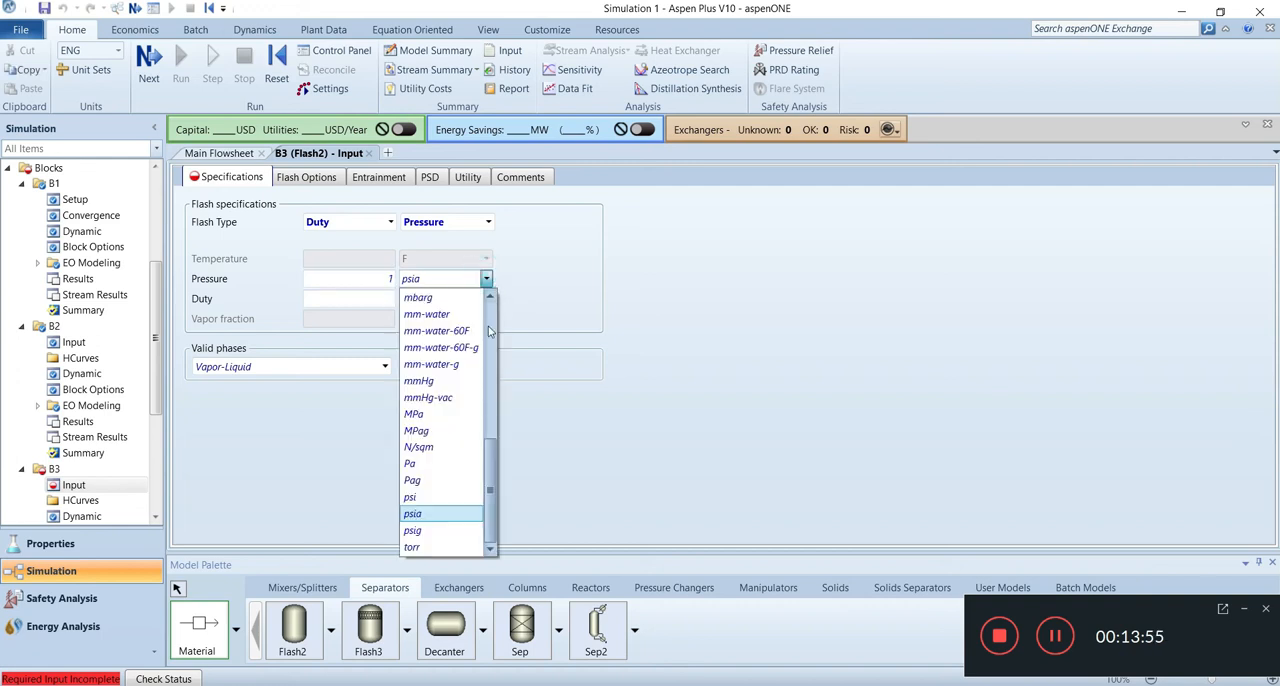
drag(490, 464, 508, 323)
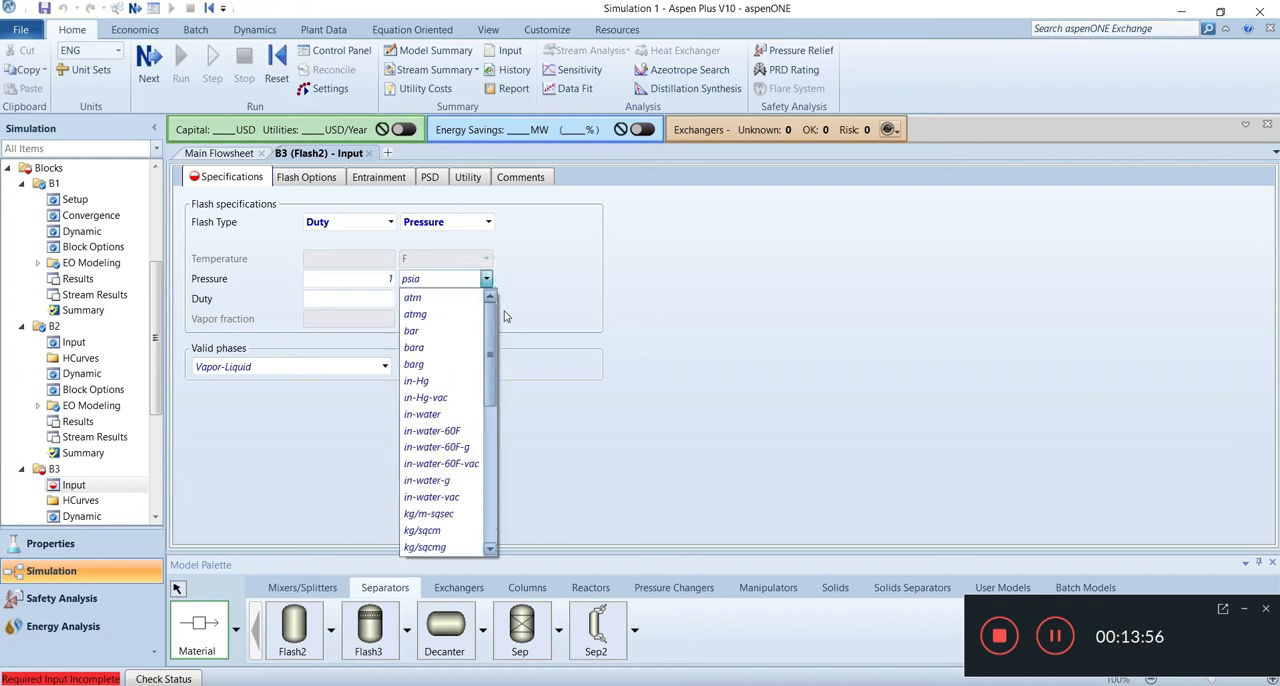
click(420, 297)
click(552, 342)
click(373, 298)
text(0)
click(479, 354)
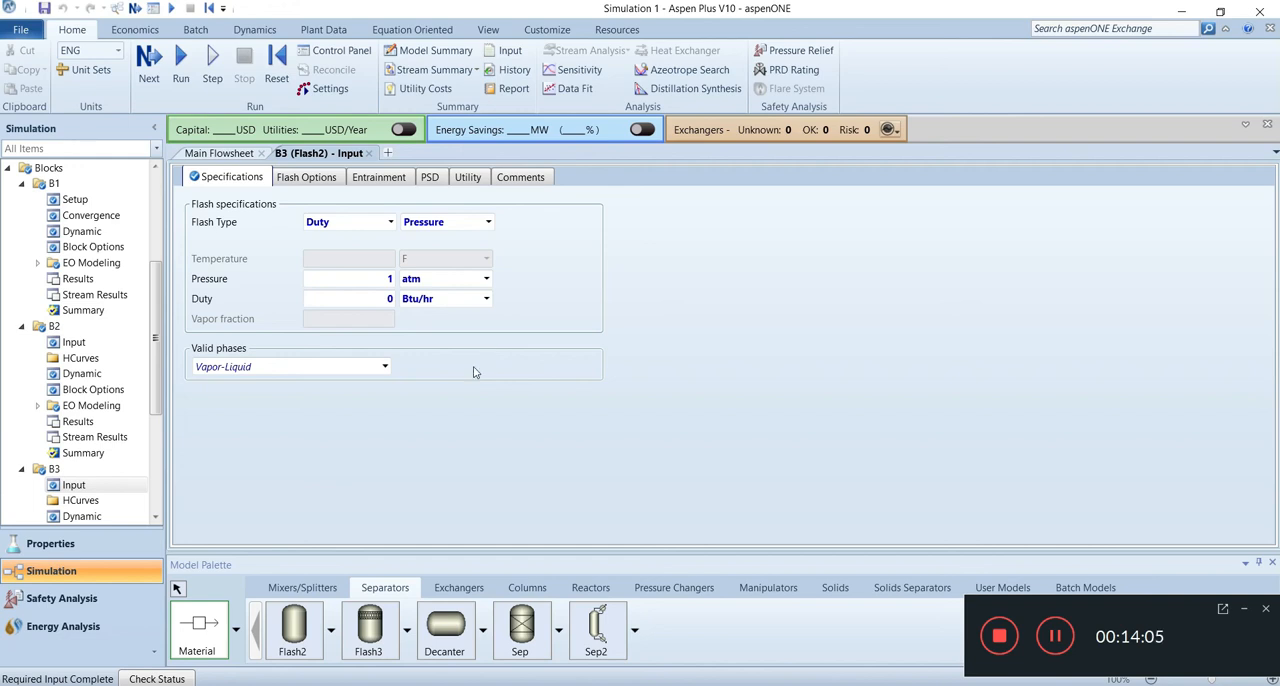
Step: Run the simulation with the completed inputs
click(150, 98)
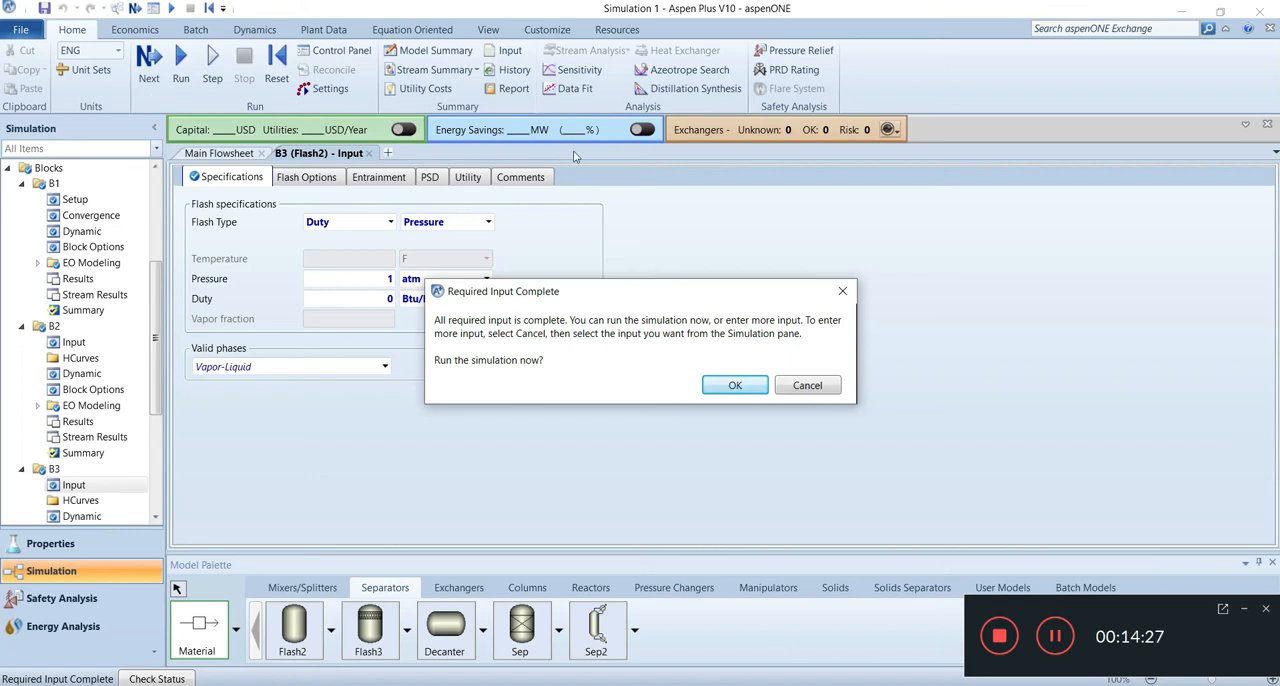
click(733, 385)
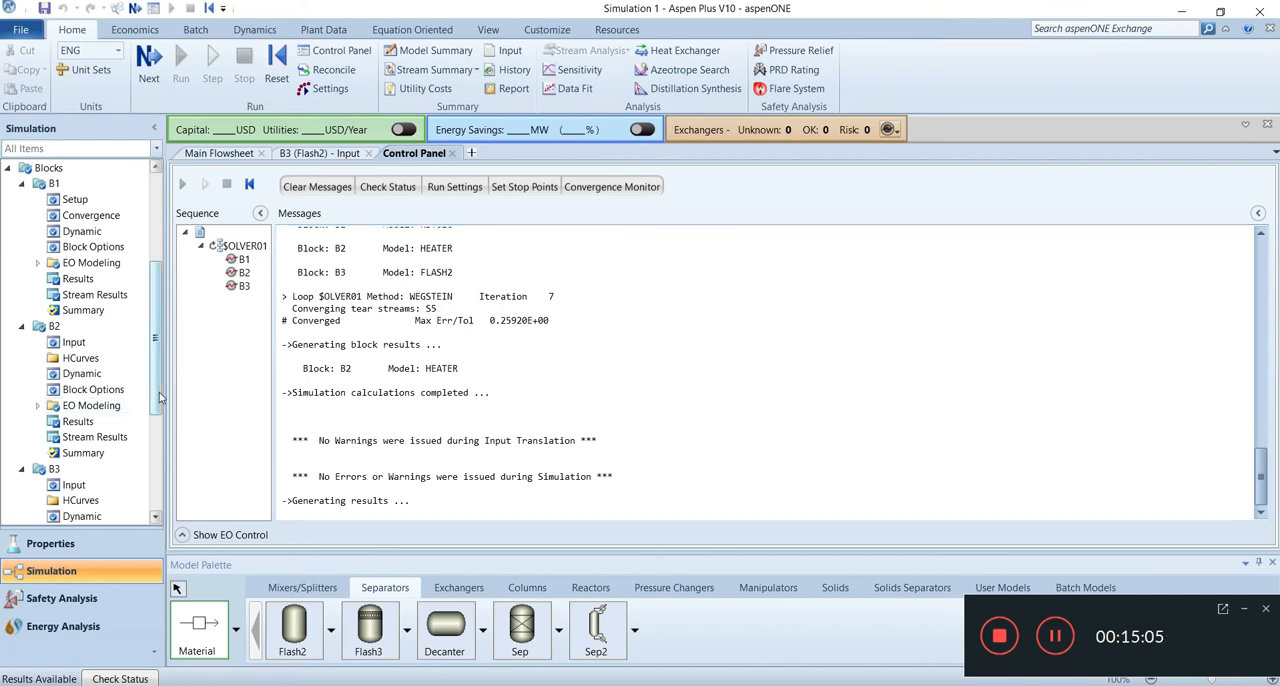
drag(159, 398, 159, 508)
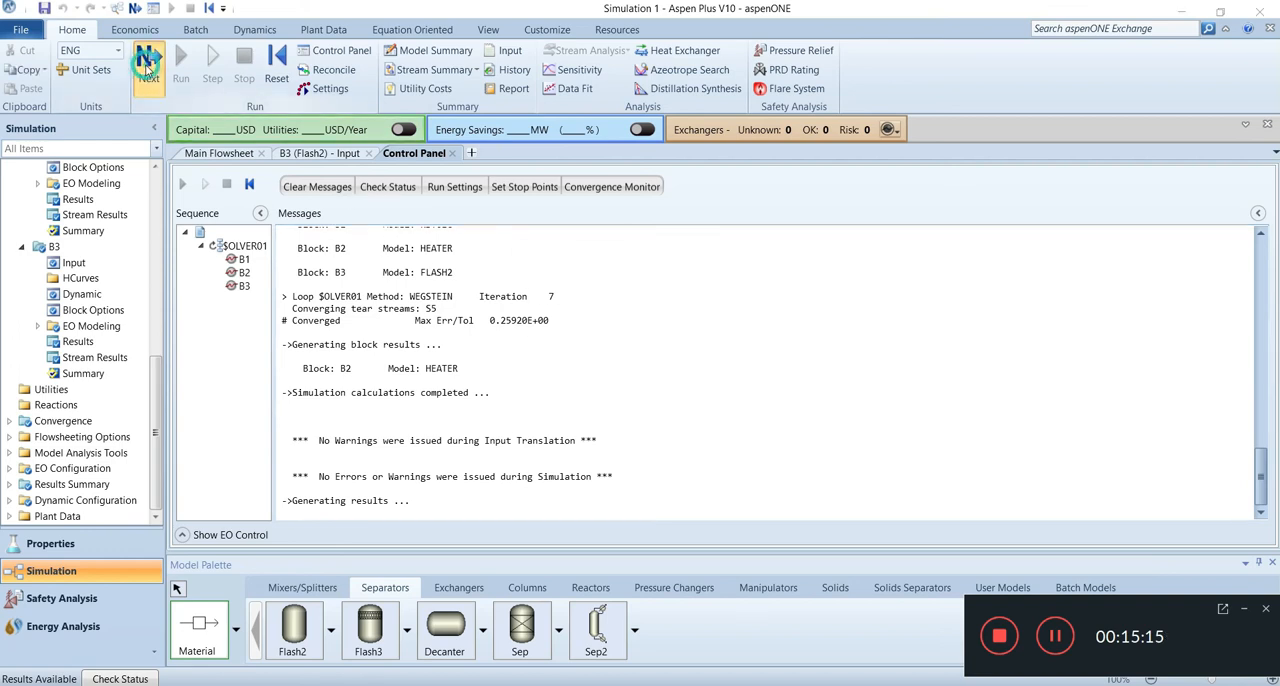
Step: Display the run-status results of the completed simulation and open the streams results summary
click(147, 62)
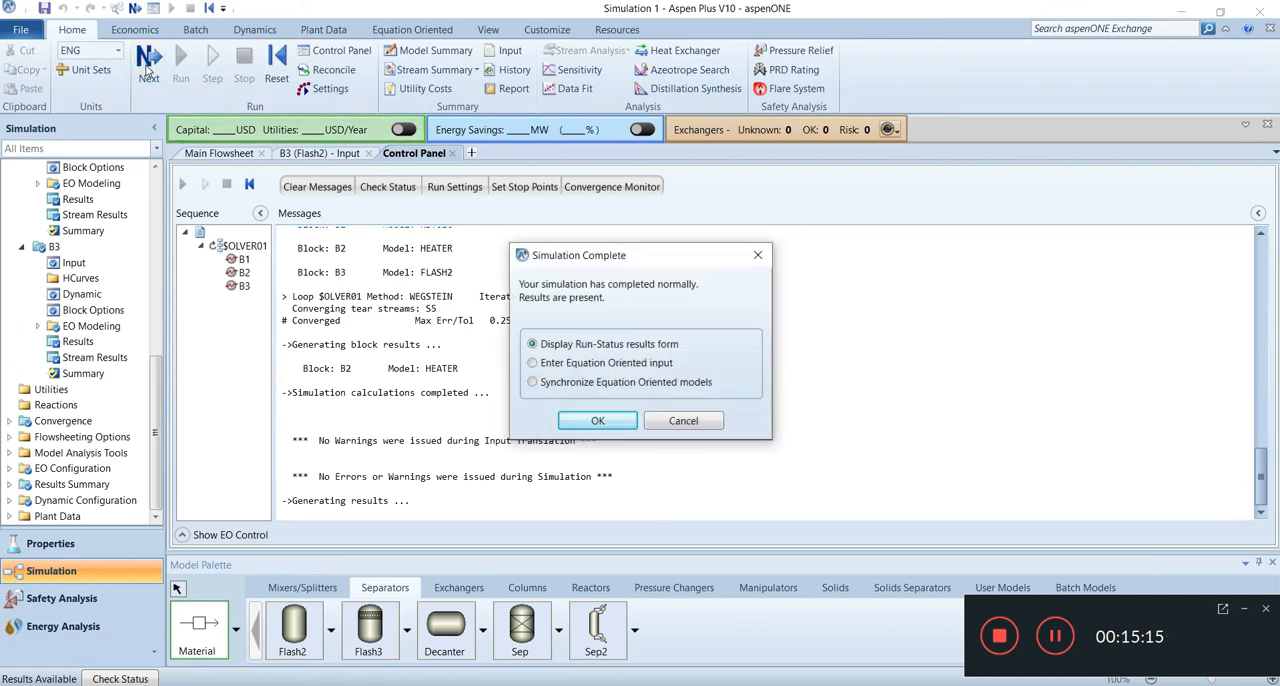
click(610, 420)
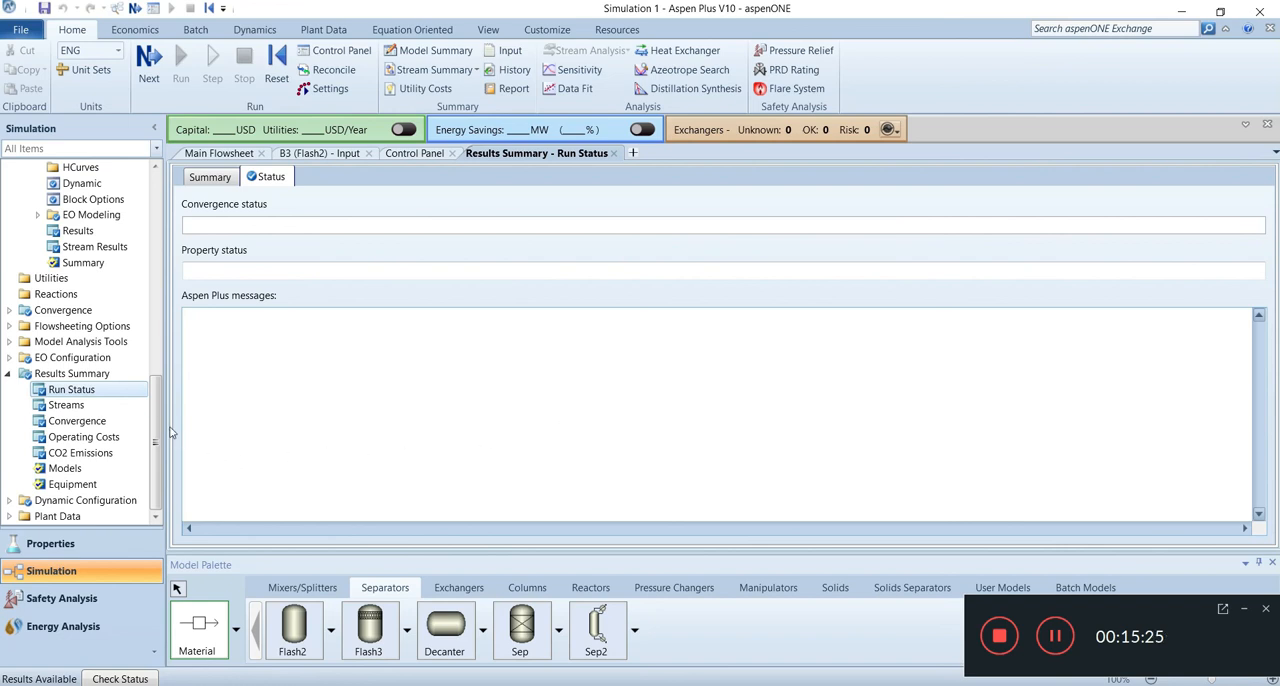
click(66, 405)
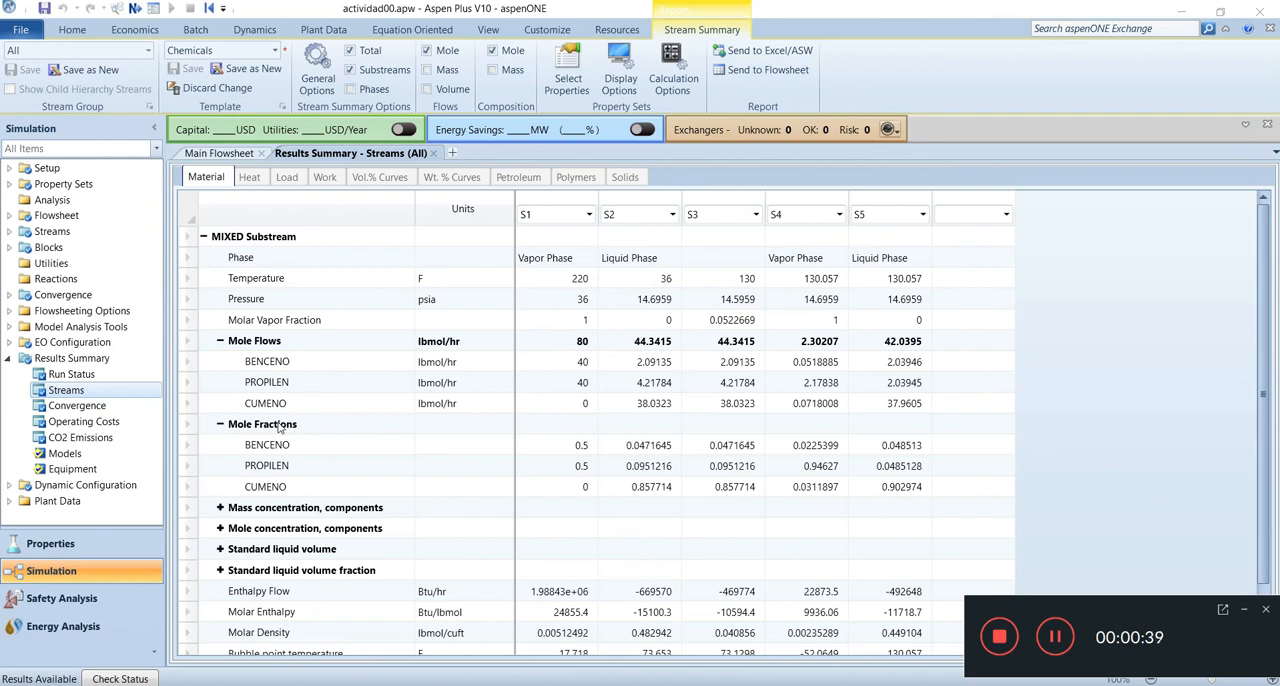
Step: Examine the mole flows and mole fractions in the stream results and highlight the S5 column
click(220, 341)
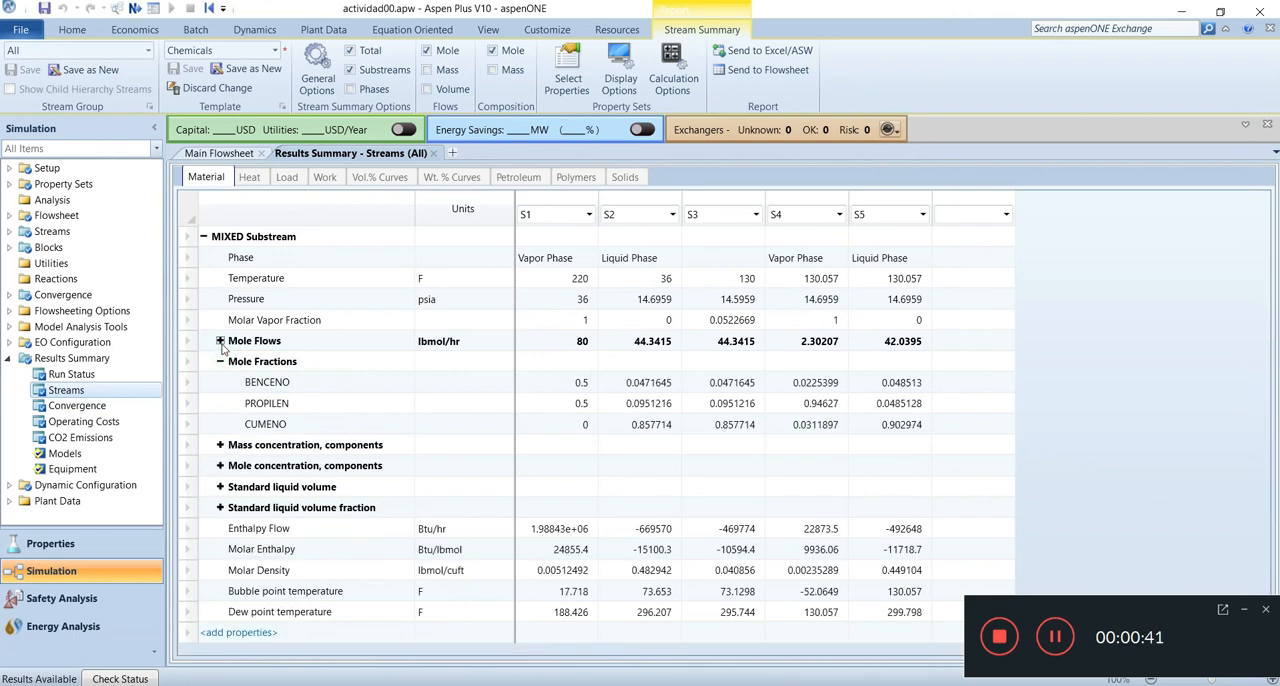
click(220, 341)
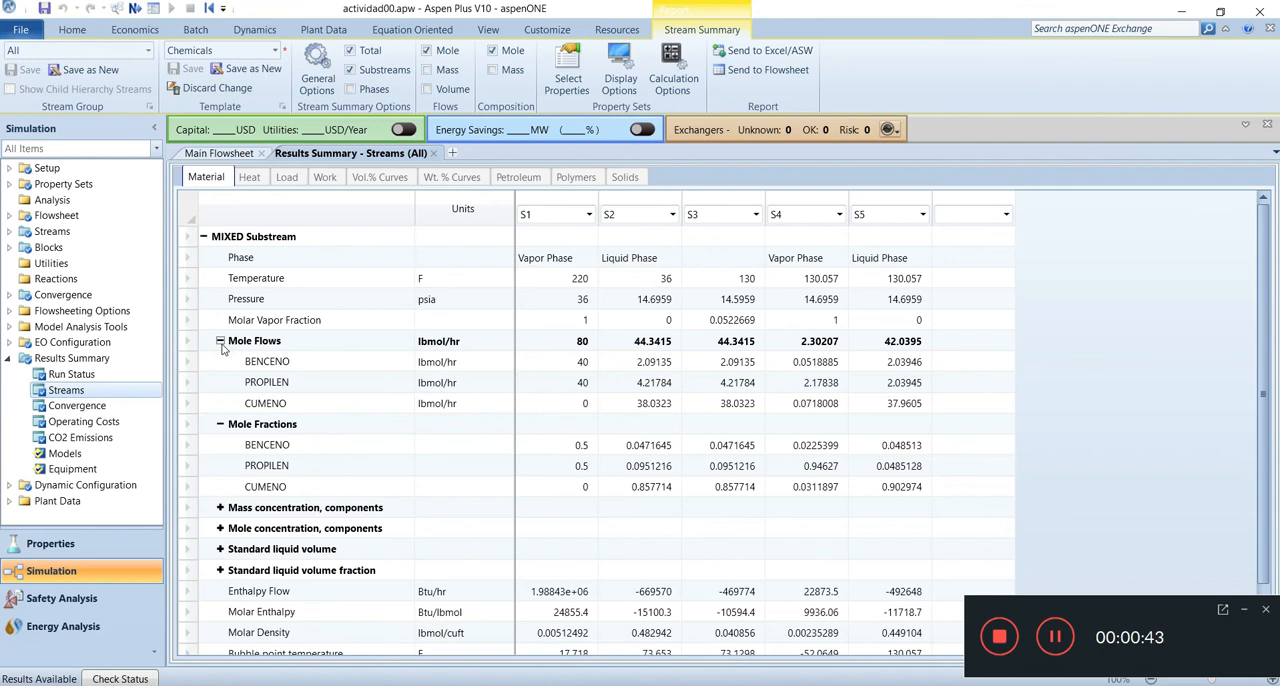
click(891, 203)
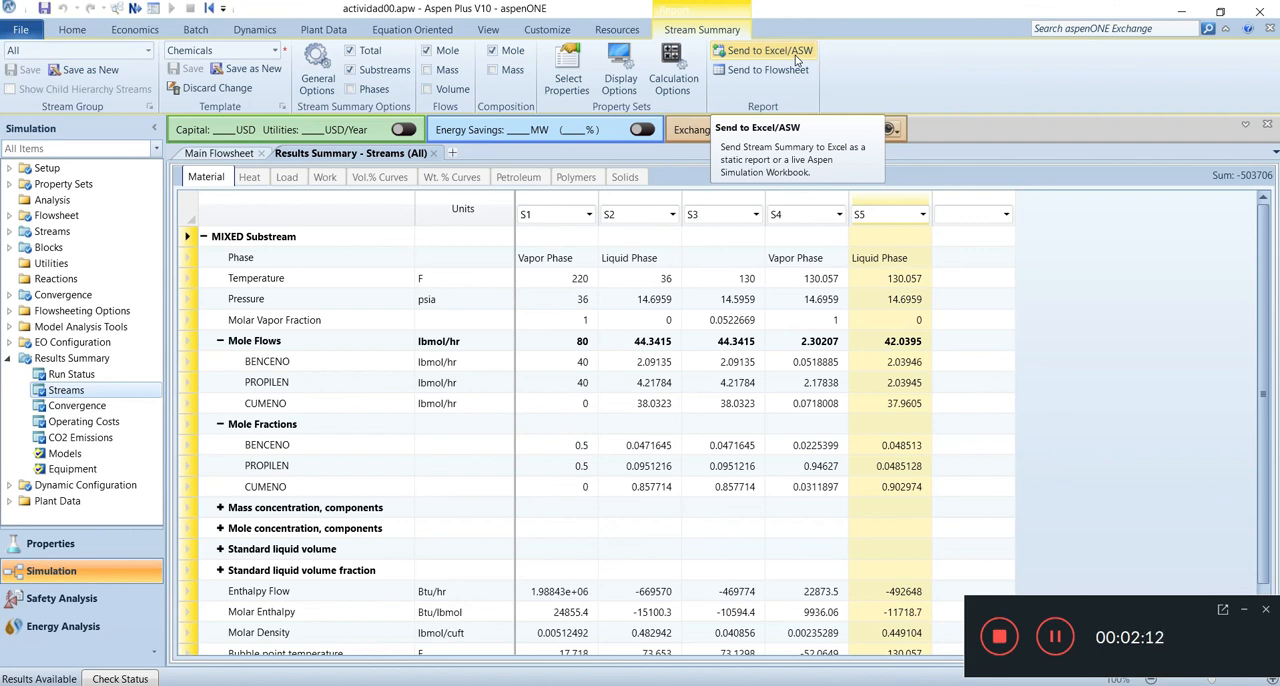
Step: Send the stream summary to the flowsheet without saving the template changes and move the table beside separator B3
click(747, 76)
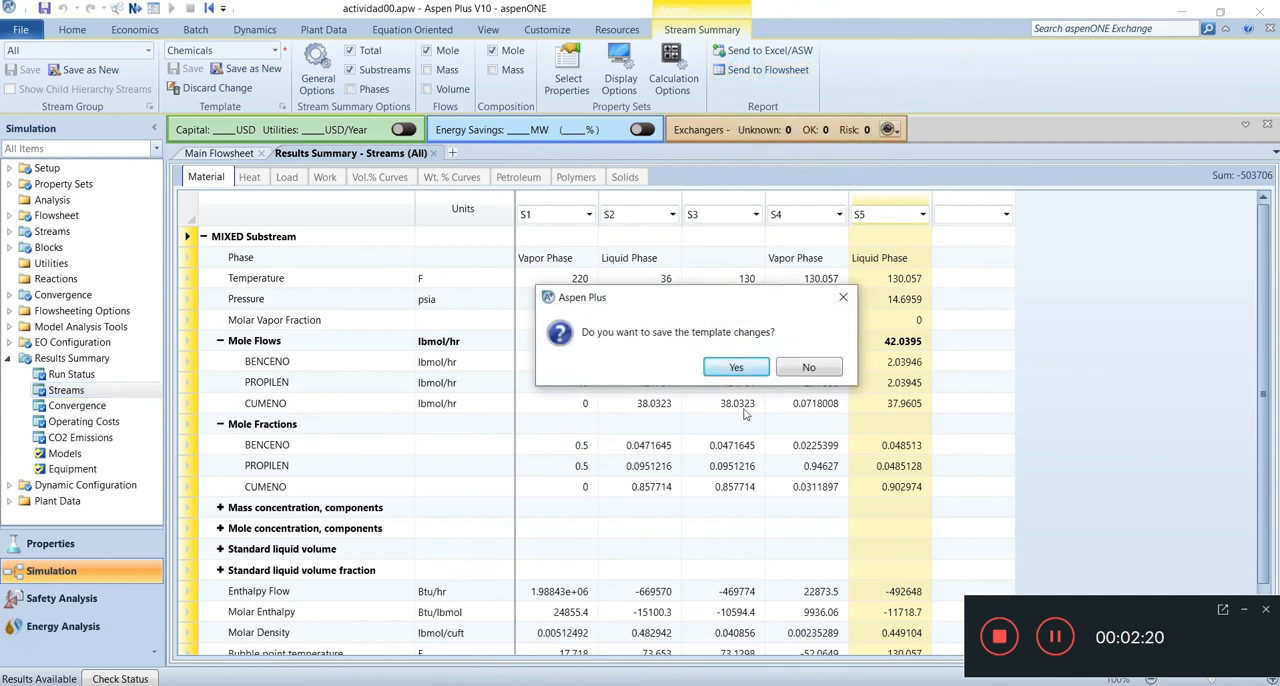
click(808, 368)
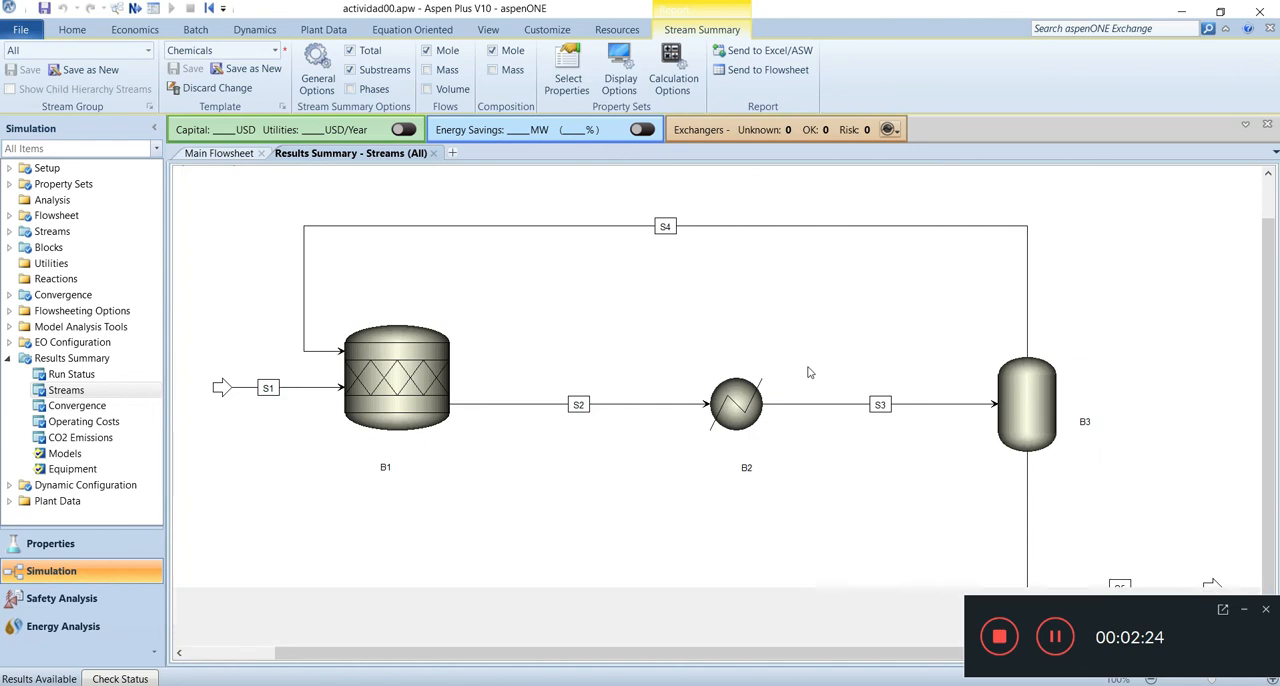
drag(740, 285, 1104, 206)
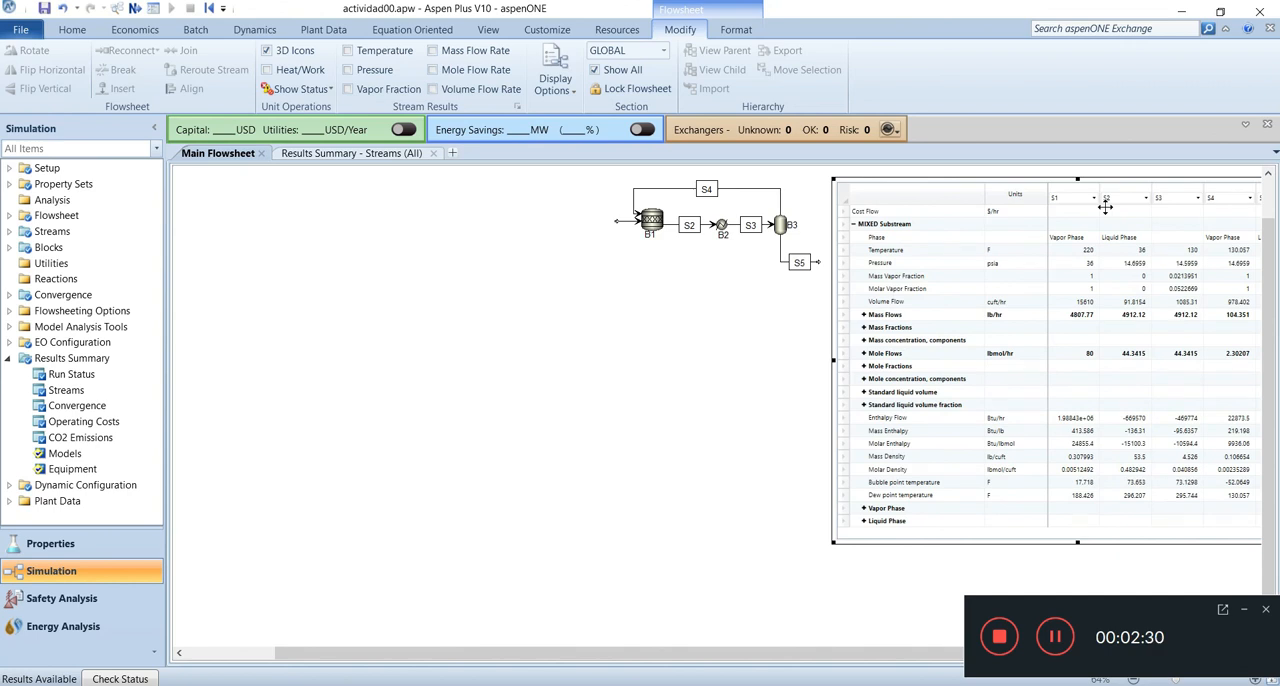
Step: Shrink the stream table and align it beside the process flowsheet so both fit in the view
click(1272, 680)
drag(552, 185, 668, 307)
drag(806, 329, 645, 203)
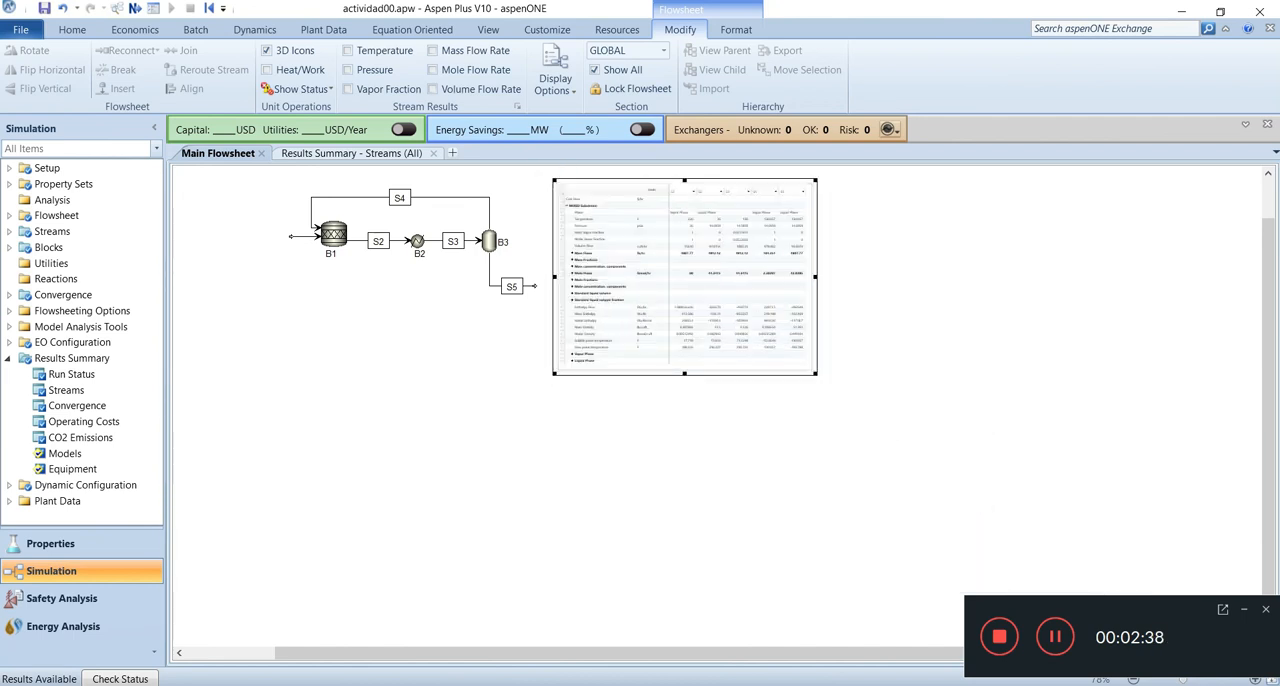
click(1270, 680)
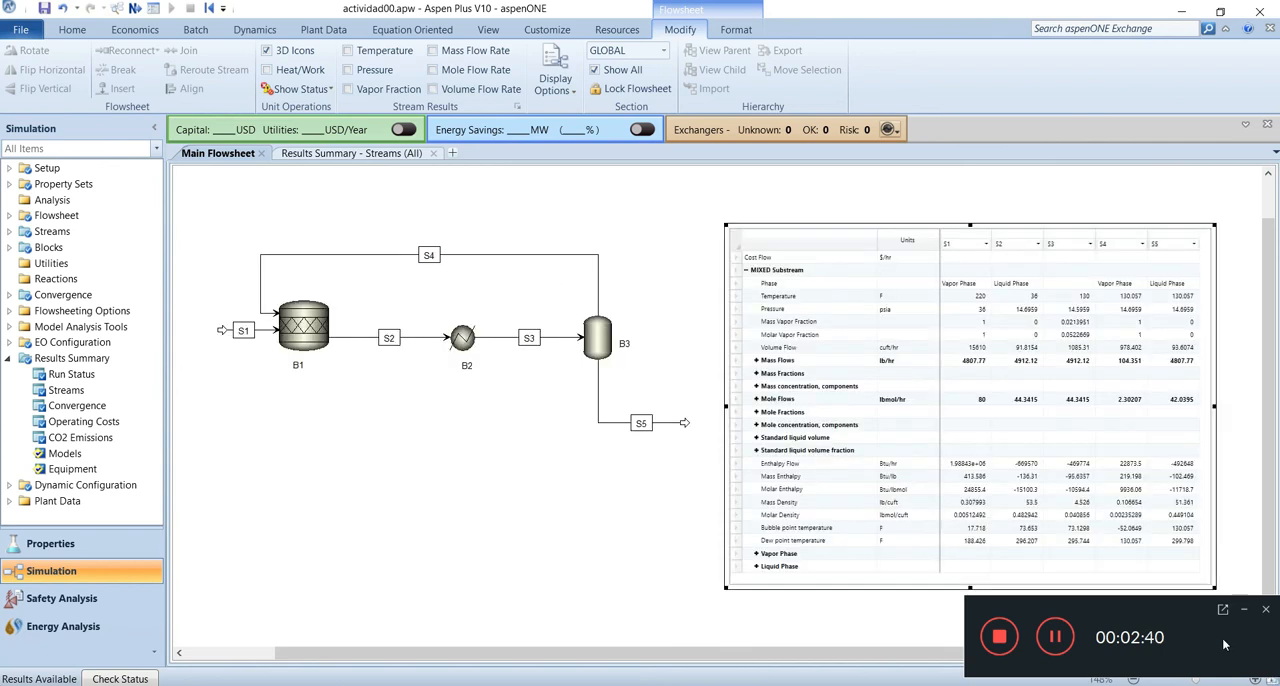
drag(797, 234, 787, 196)
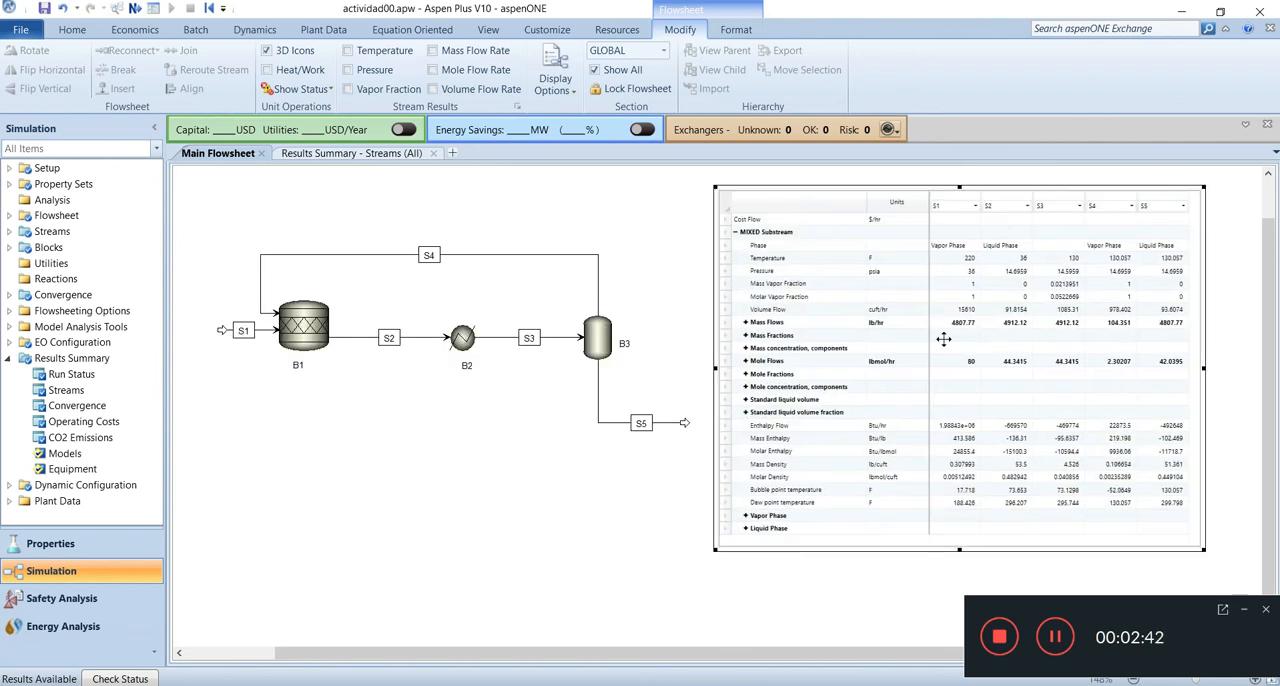
click(1273, 681)
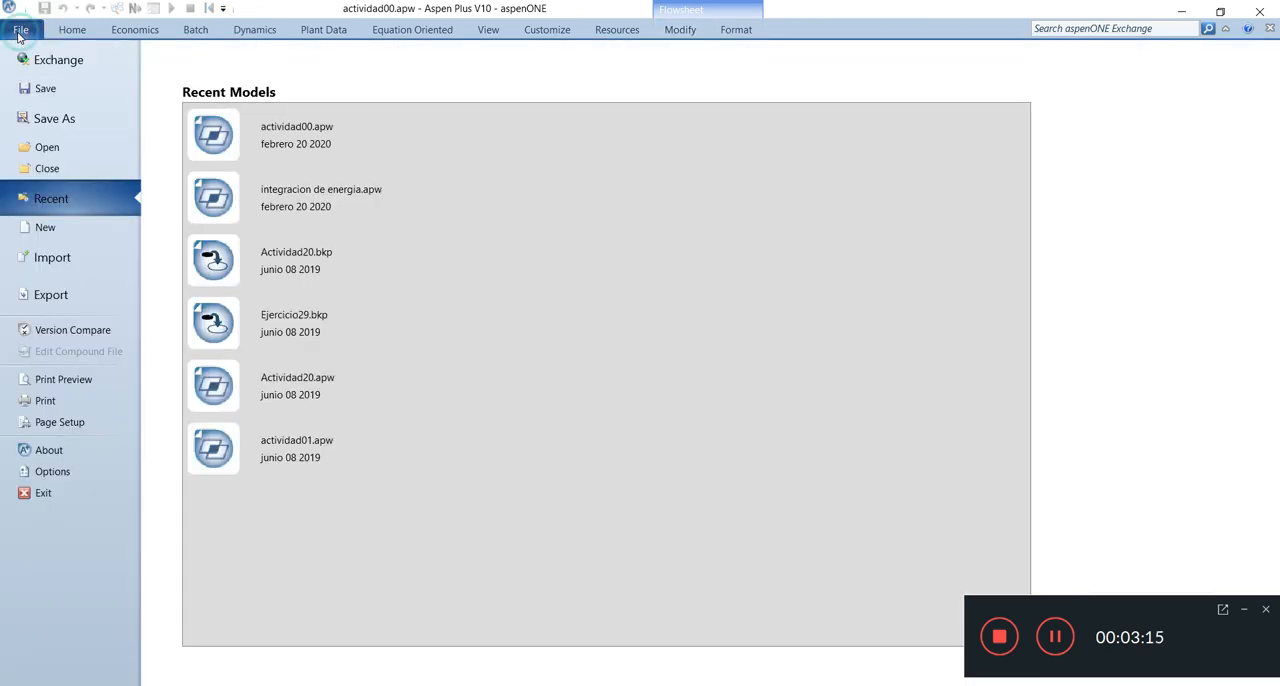
Step: Save the simulation as an Aspen Plus Document named actividad00 in Documentos > 1 ITA > 2 Materias > 2 Simulación > Ejemplos 2020a
click(20, 30)
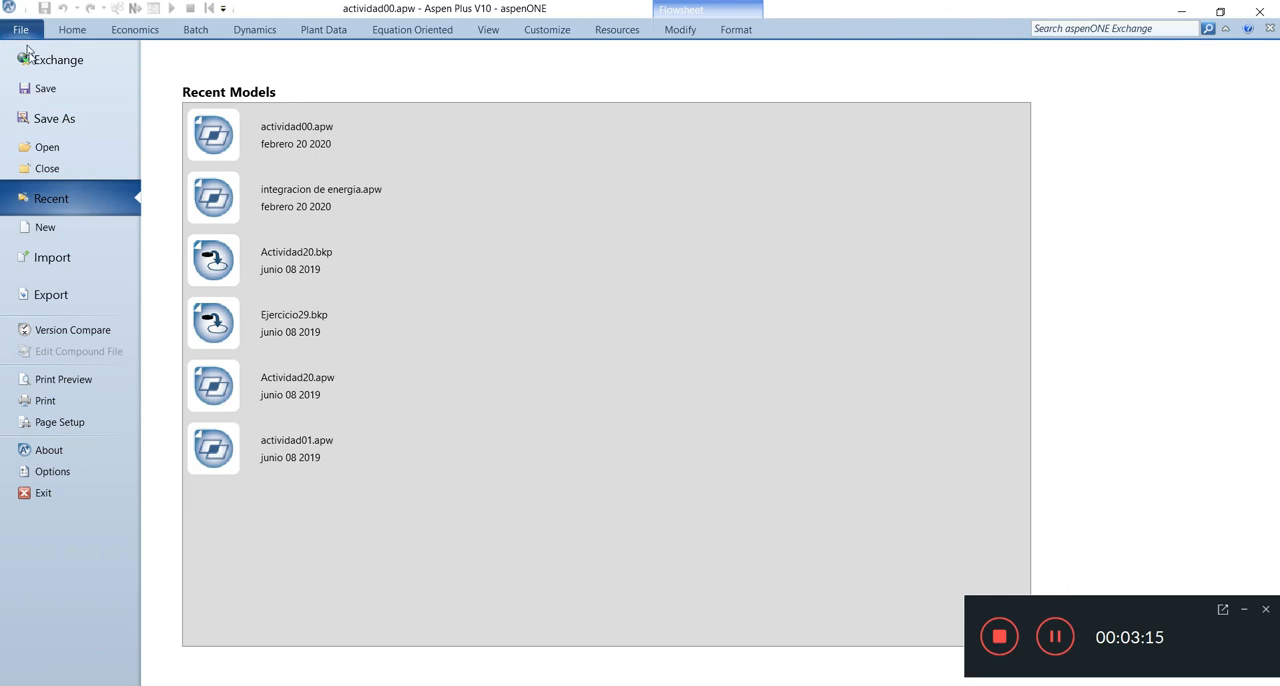
click(60, 126)
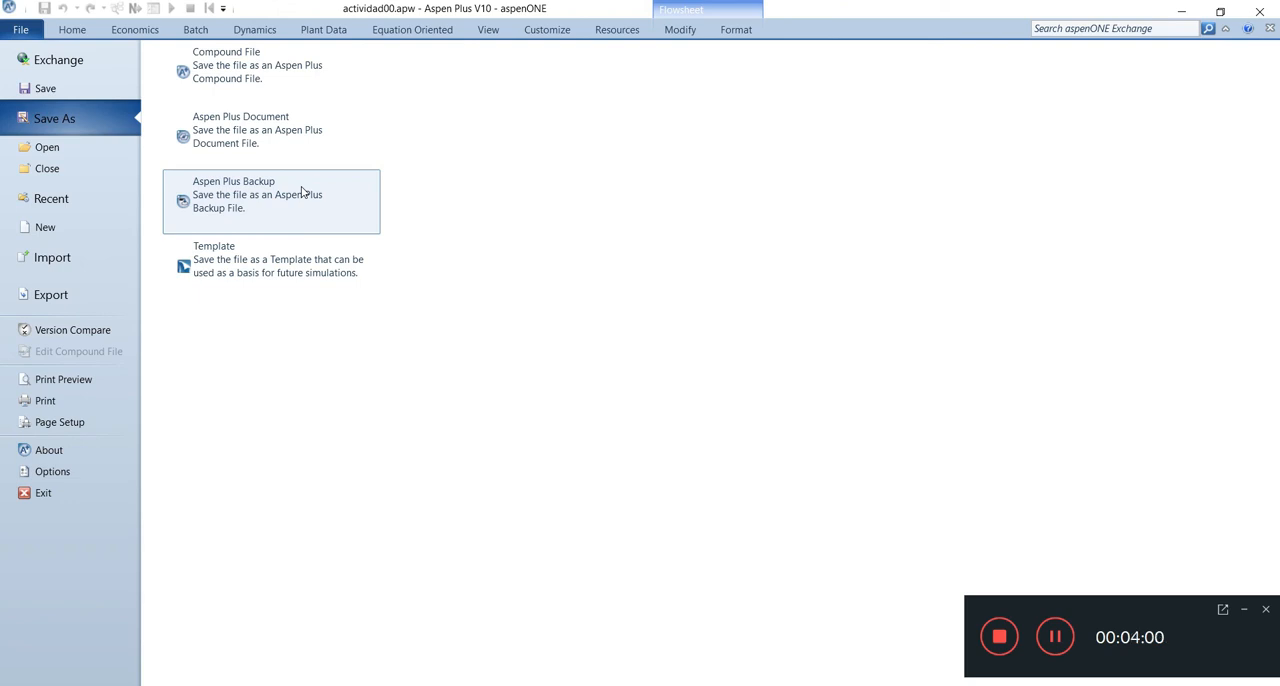
click(263, 142)
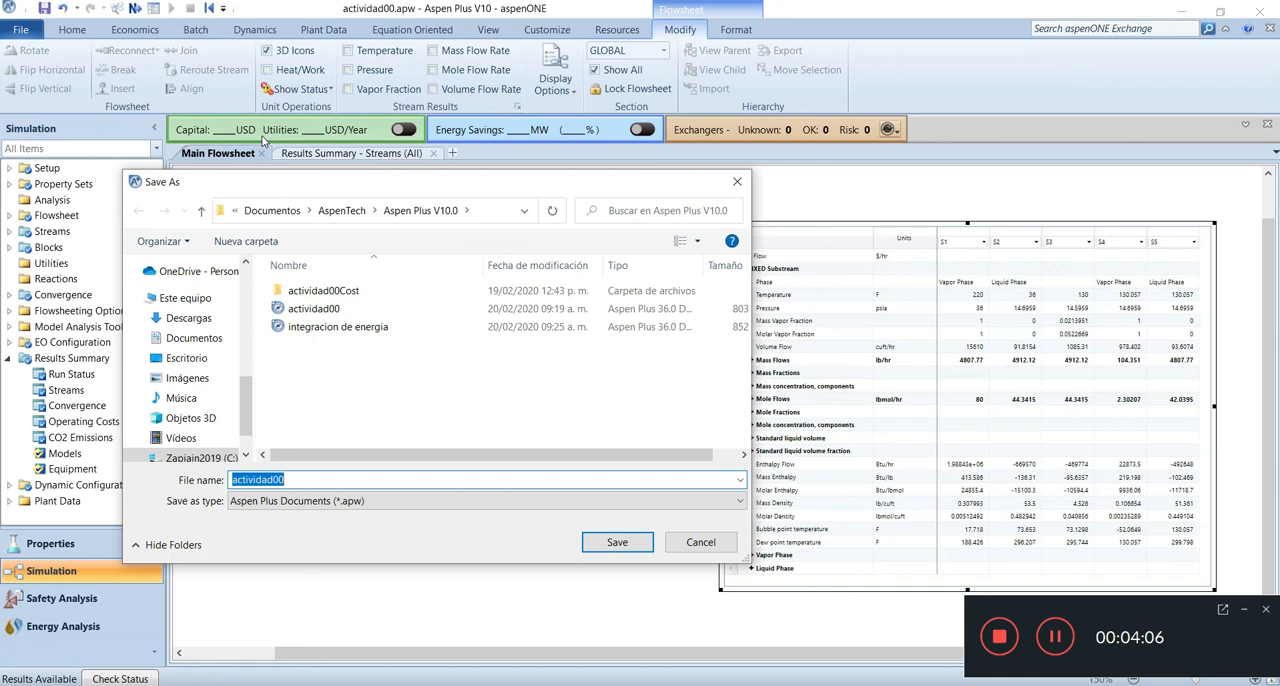
click(288, 179)
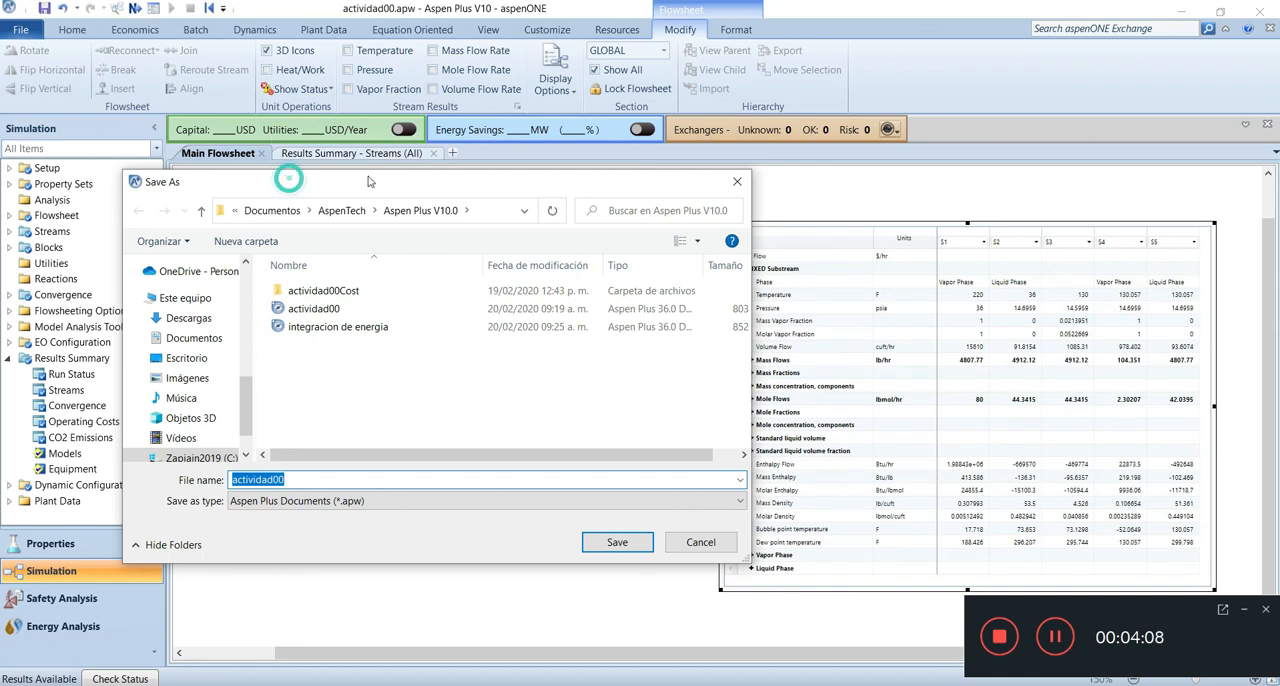
drag(368, 181, 380, 178)
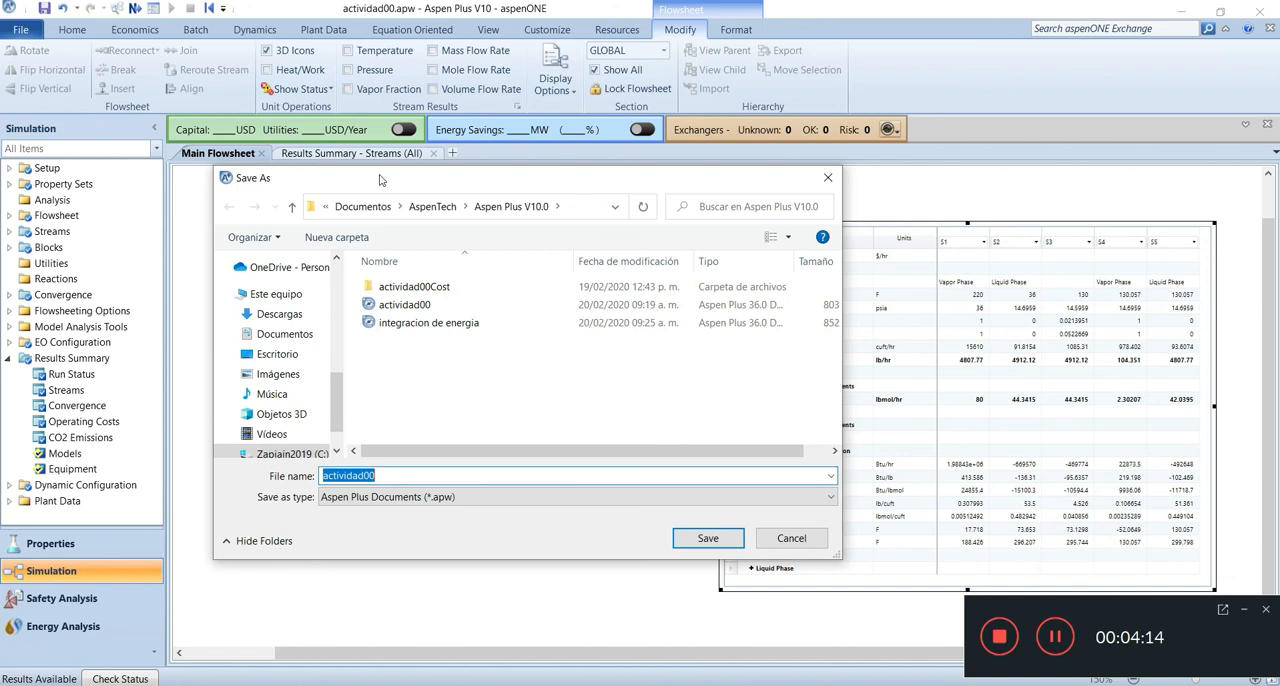
click(303, 338)
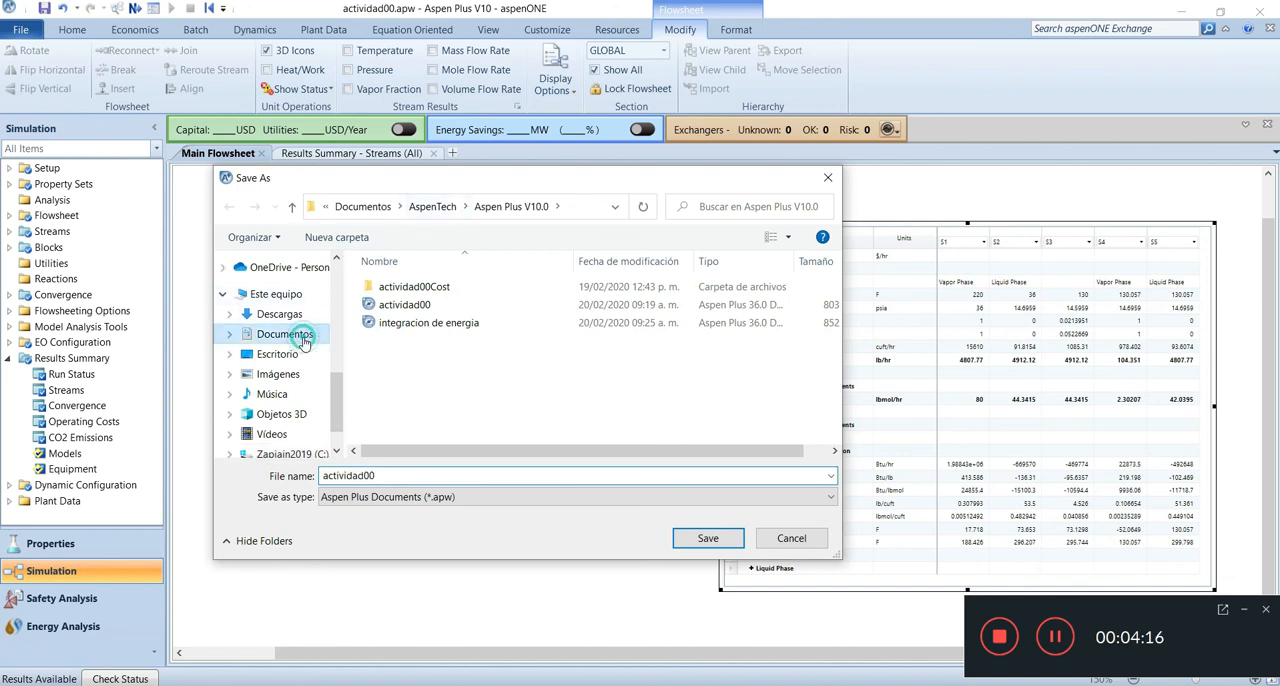
double_click(412, 325)
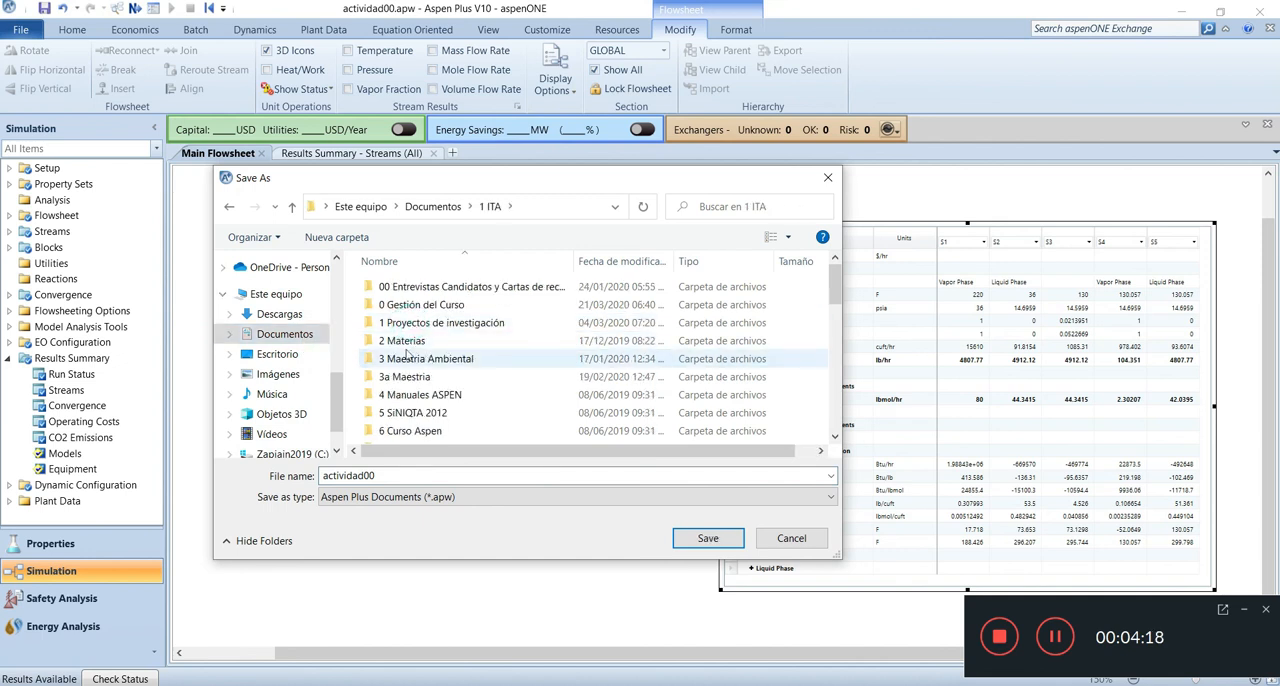
double_click(405, 341)
double_click(427, 330)
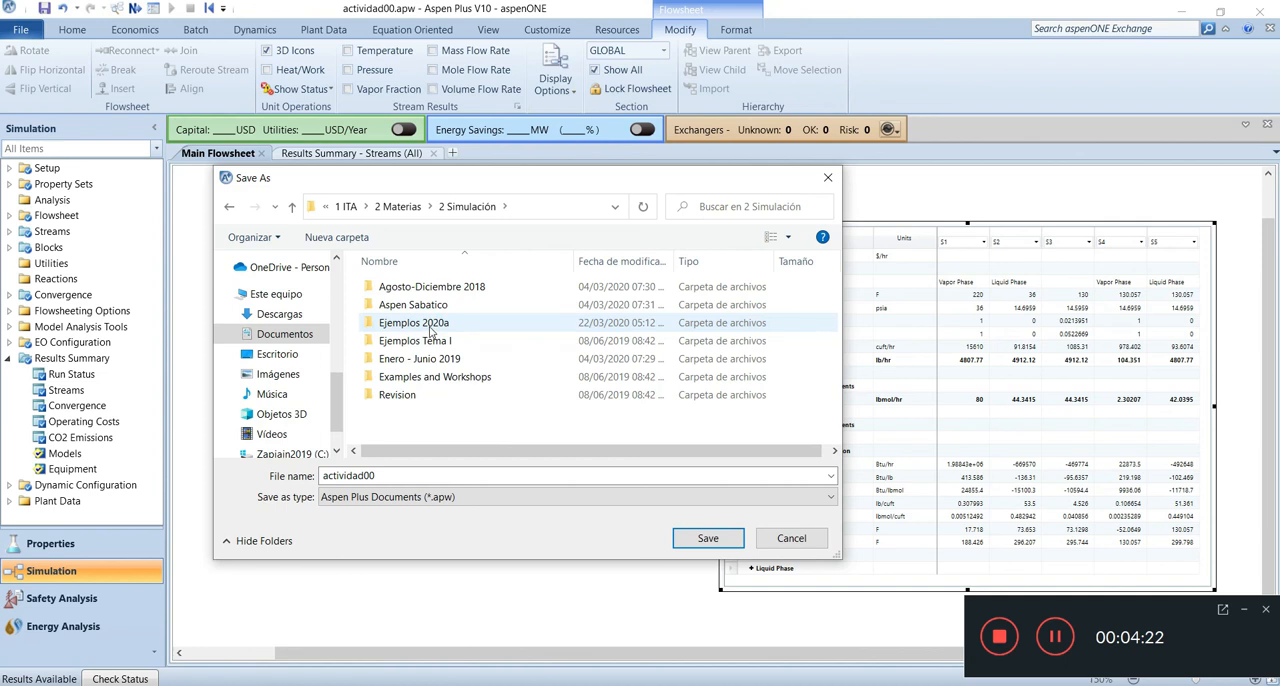
double_click(430, 328)
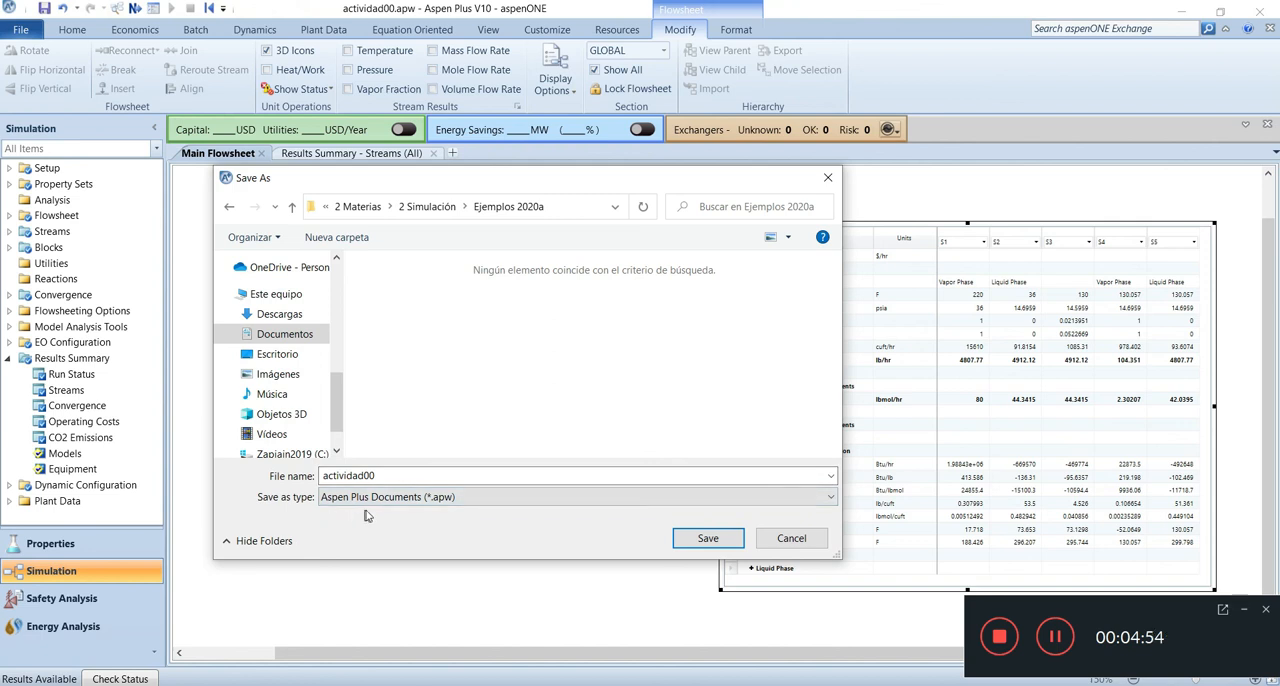
click(700, 538)
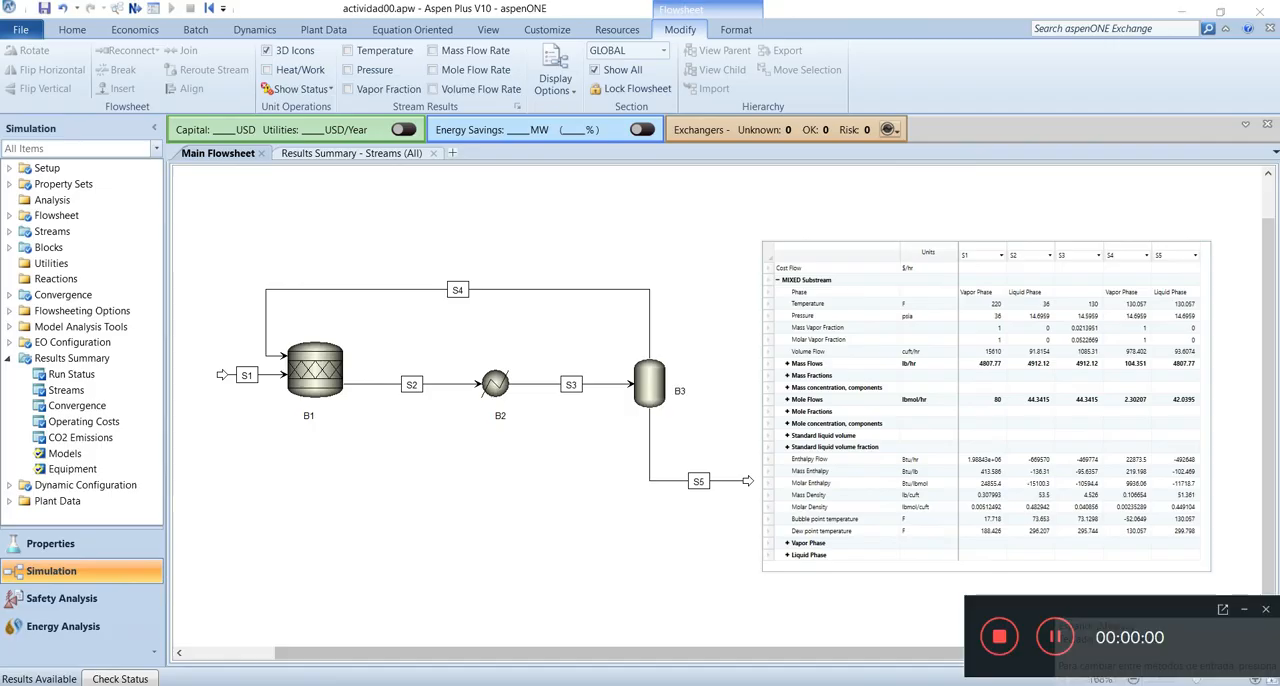
key(super+space)
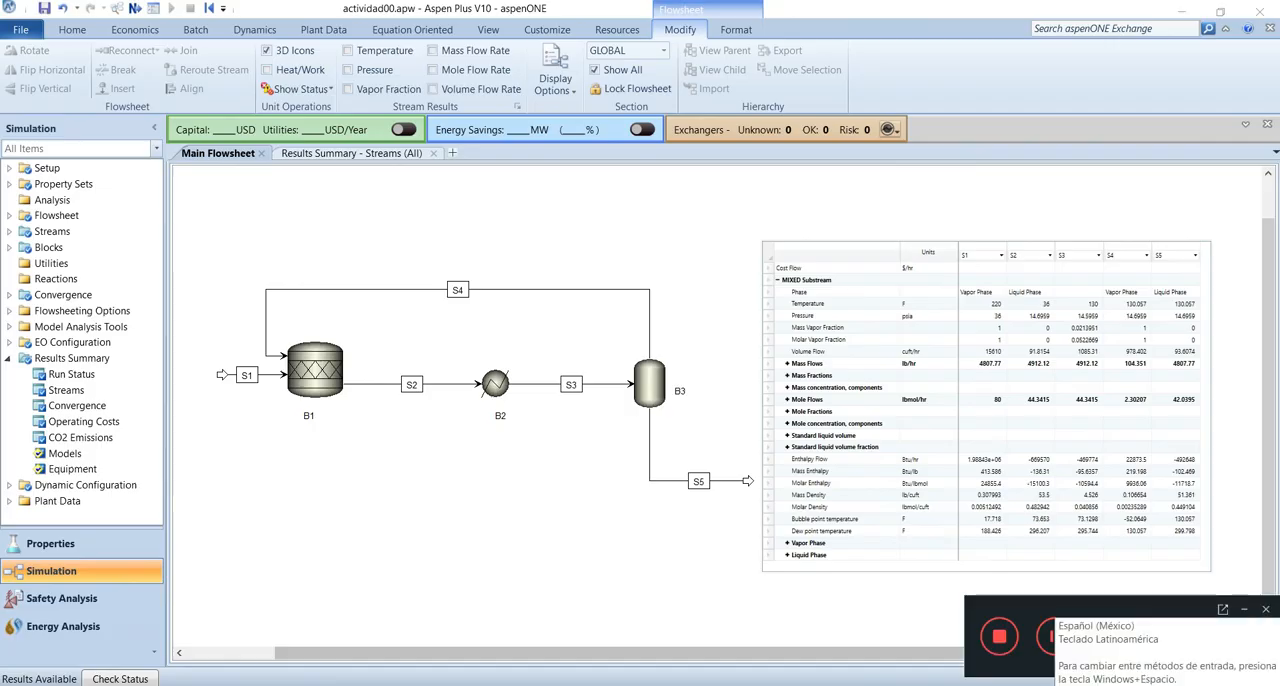